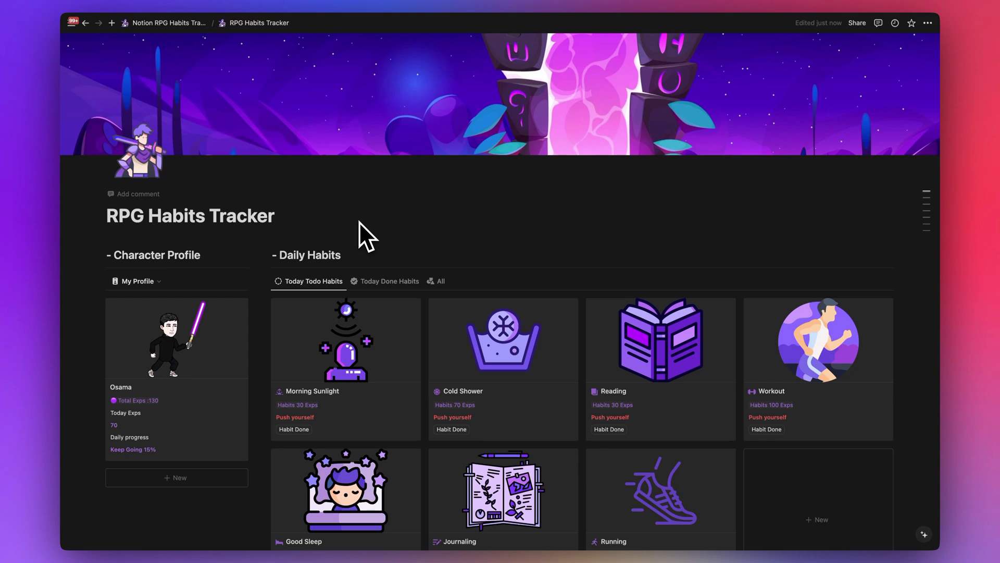
Step: Mark all seven daily habits as done: Morning Sunlight, Cold Shower, Reading, Workout, Good Sleep, Journaling and Running
scroll(360, 222, down, 10)
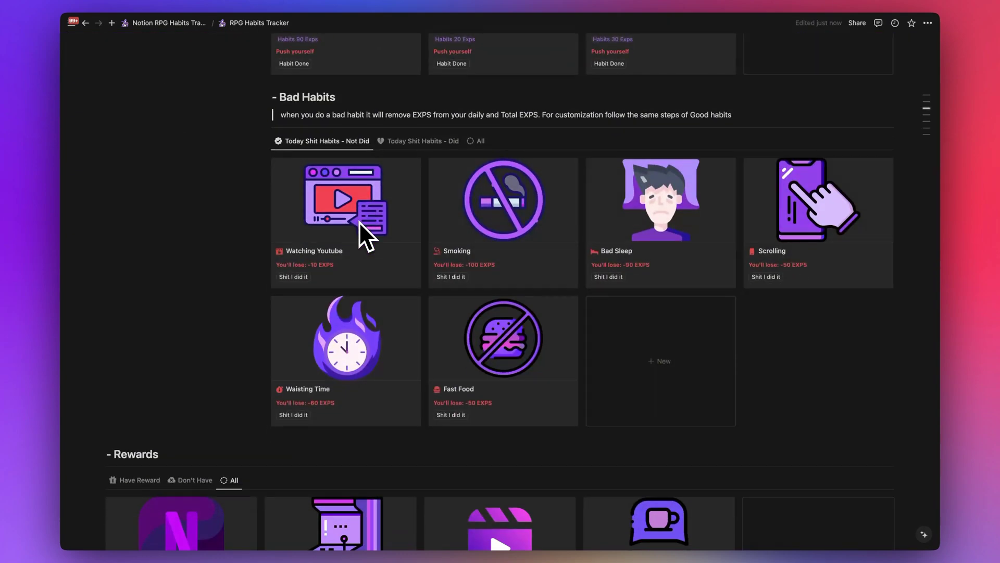
scroll(359, 221, down, 3)
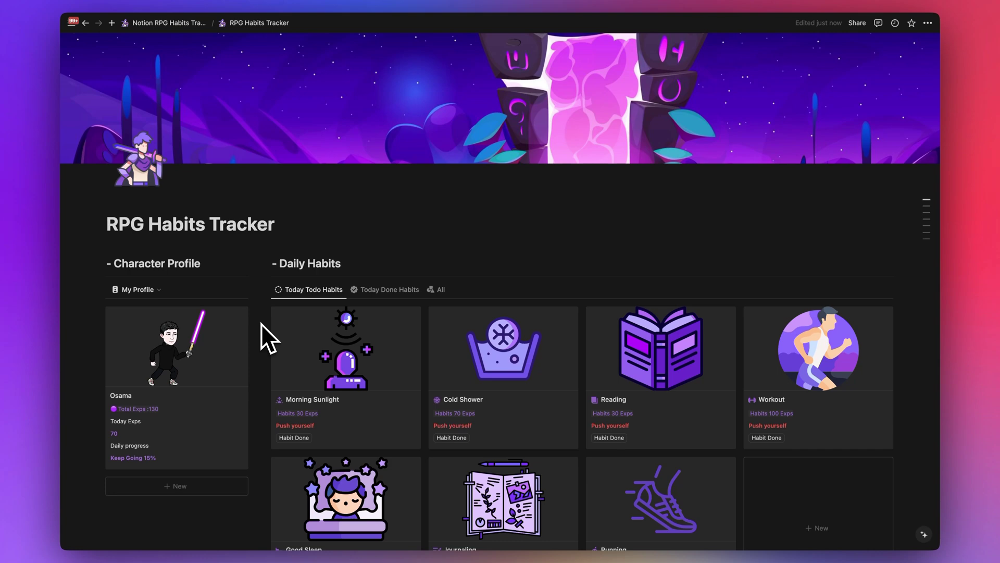
scroll(261, 323, down, 3)
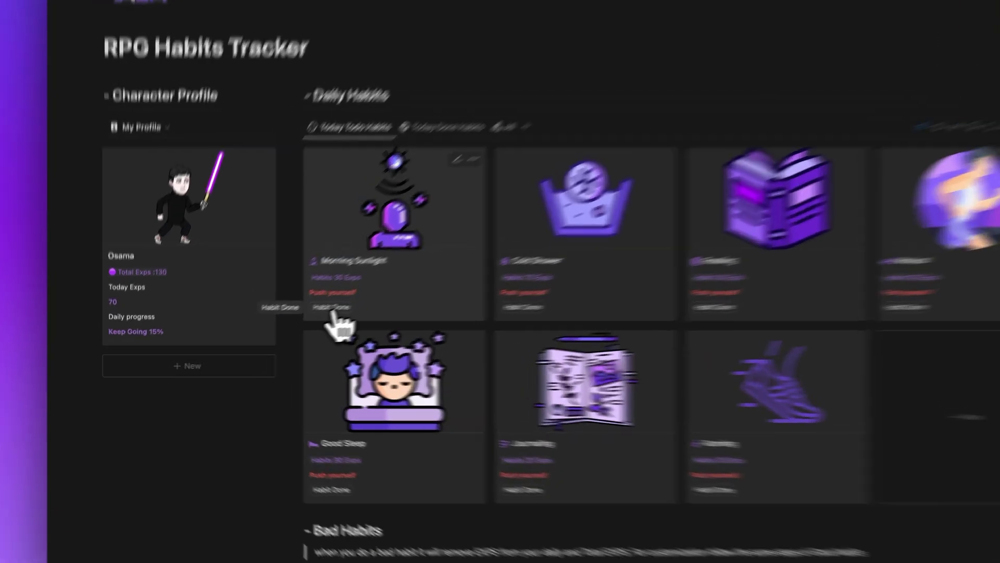
click(294, 321)
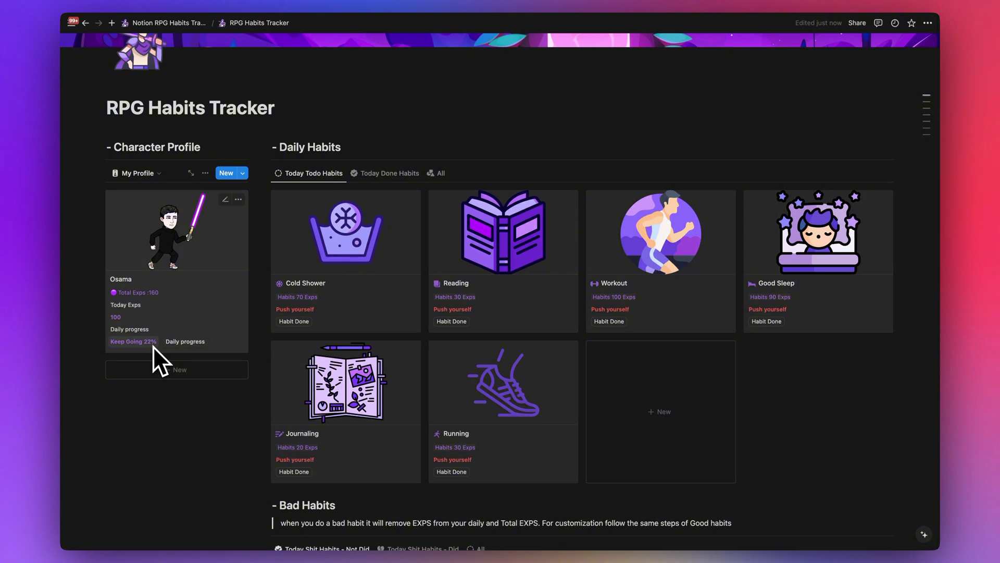
click(294, 321)
click(428, 228)
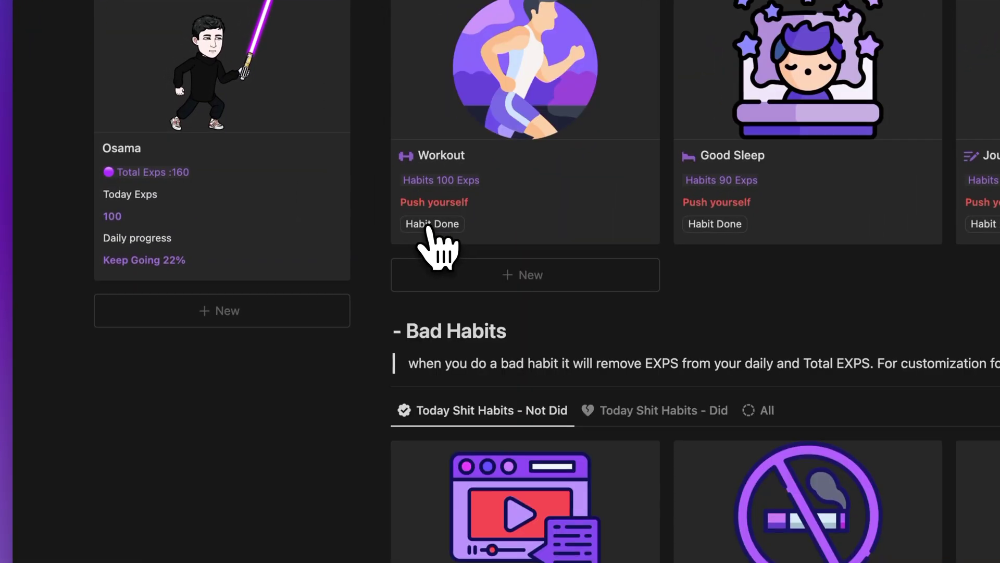
click(428, 228)
click(428, 227)
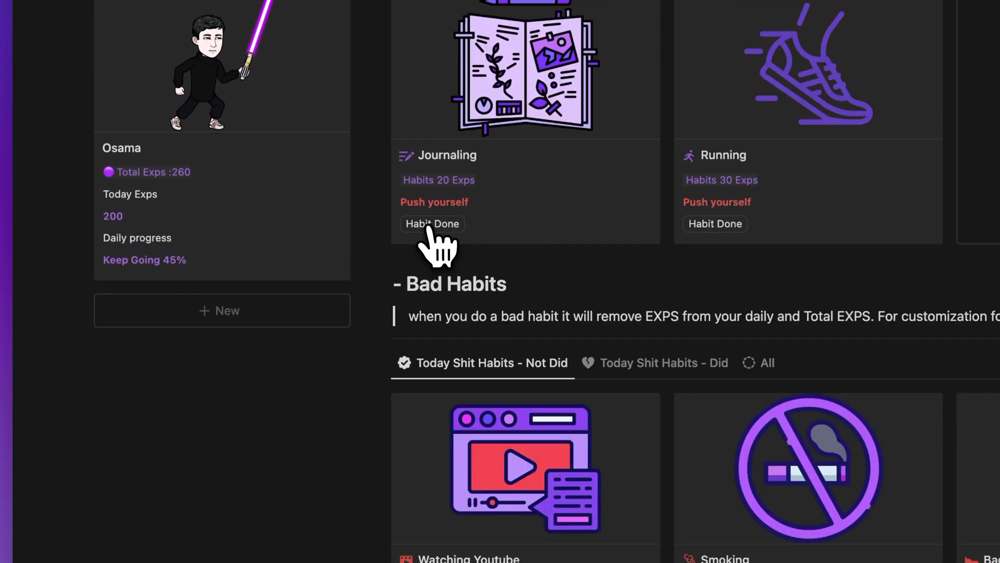
click(429, 227)
click(428, 227)
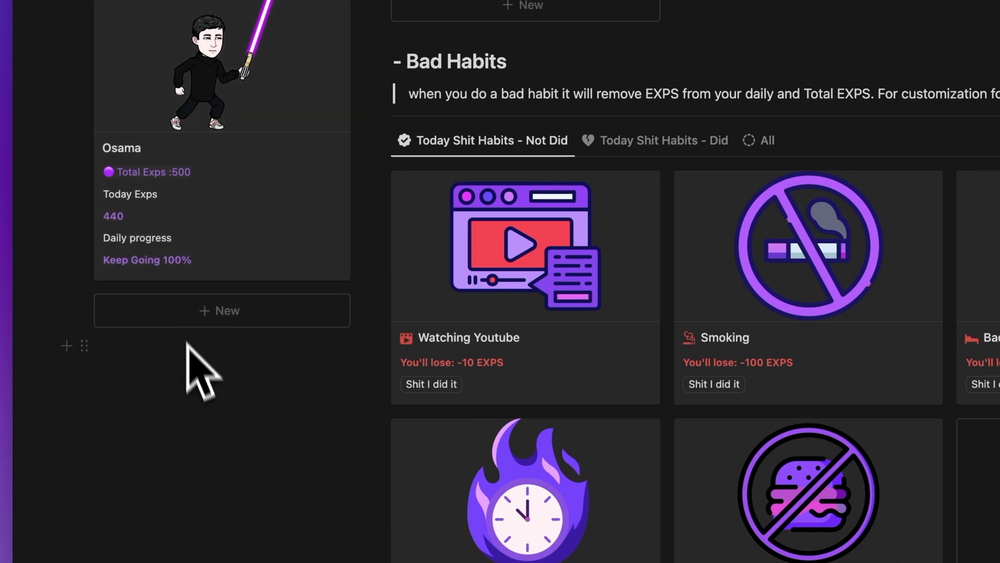
Step: Log all six bad habits as done today: Smoking, Bad Sleep, Scrolling, Waisting Time, Fast Food and Watching Youtube
scroll(190, 365, down, 2)
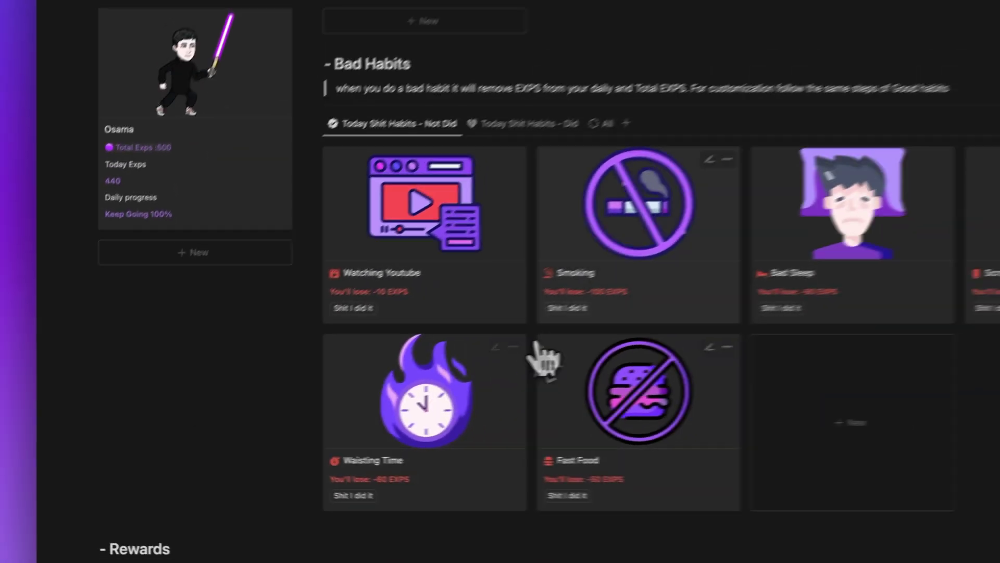
click(431, 511)
click(714, 263)
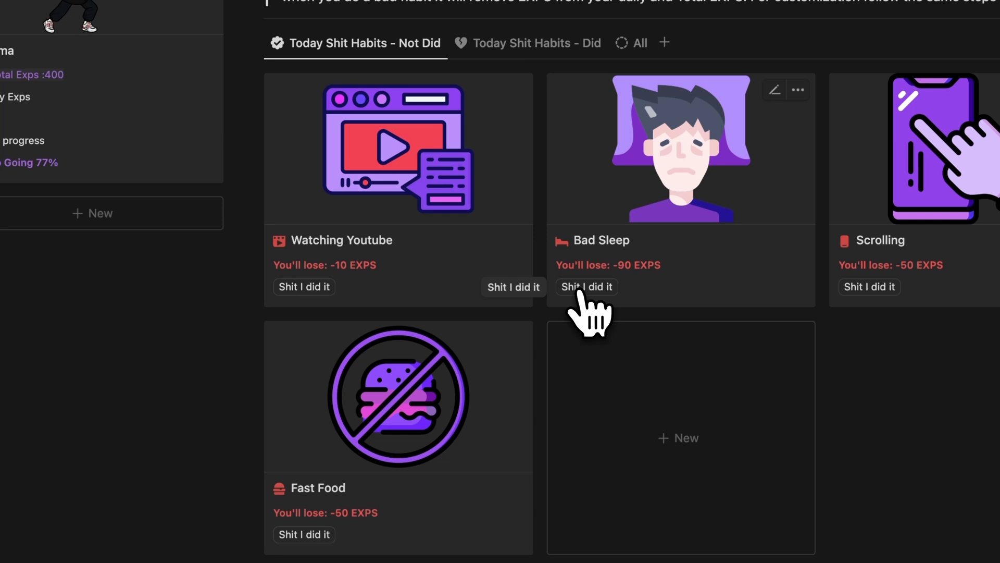
click(580, 288)
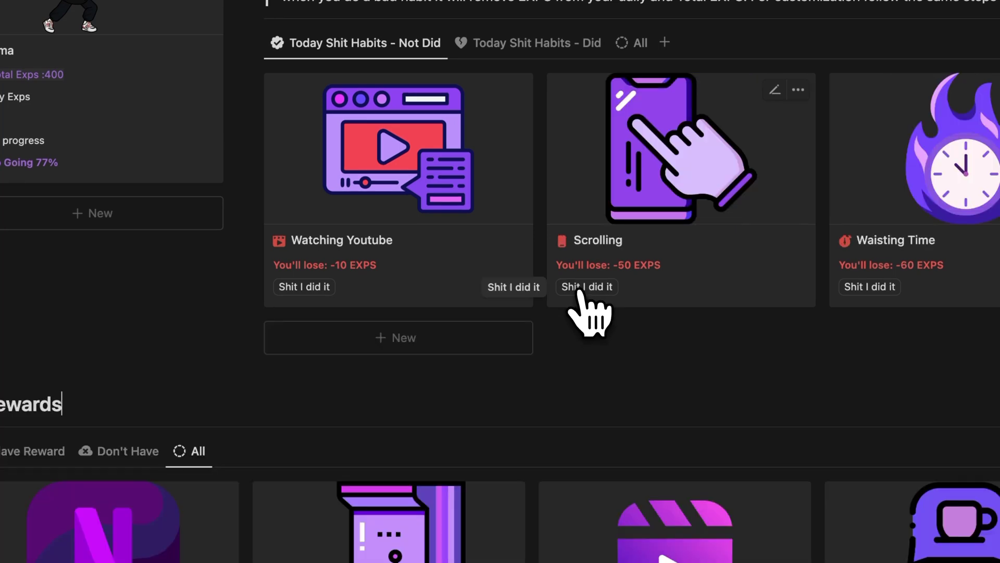
click(579, 289)
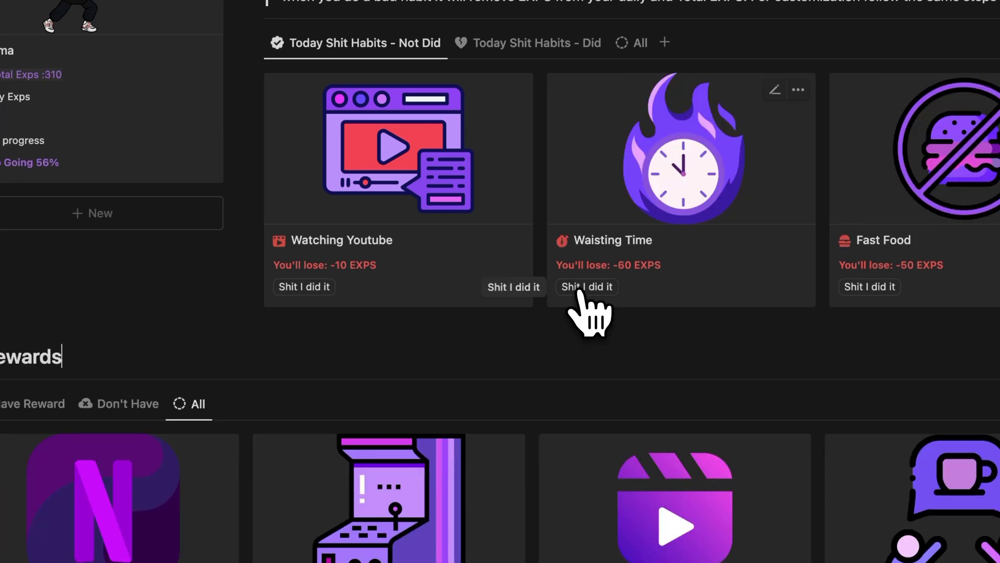
click(580, 288)
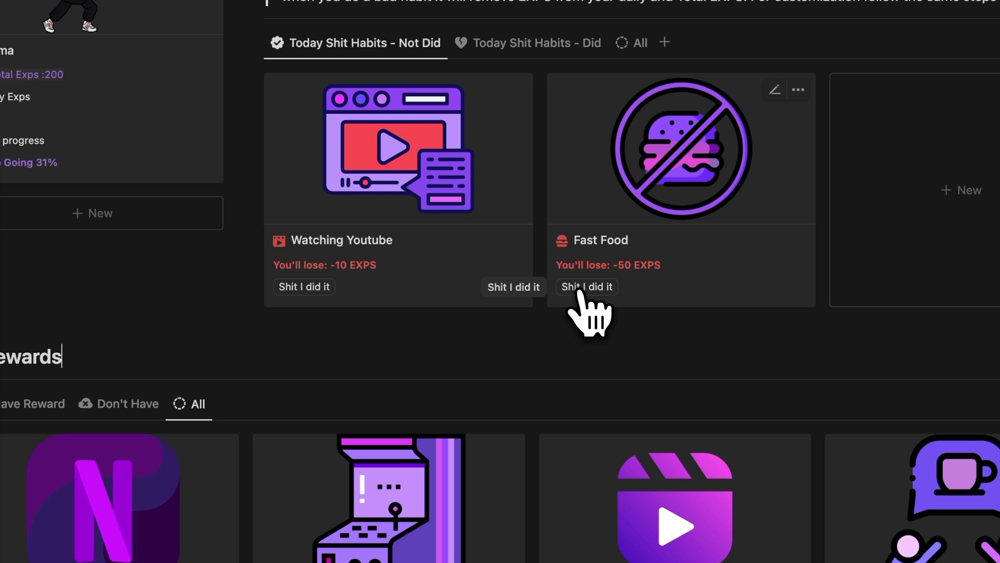
click(580, 288)
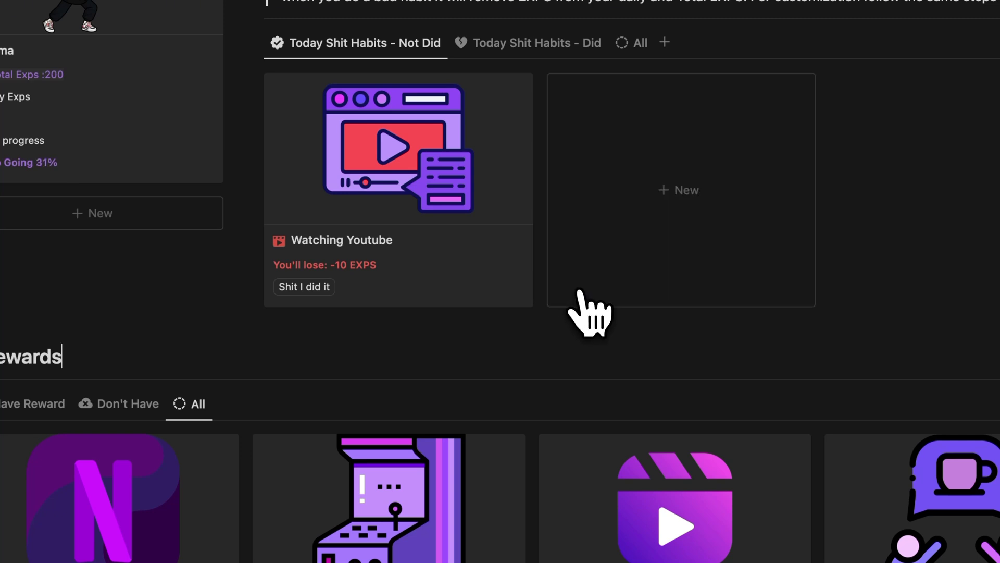
click(318, 289)
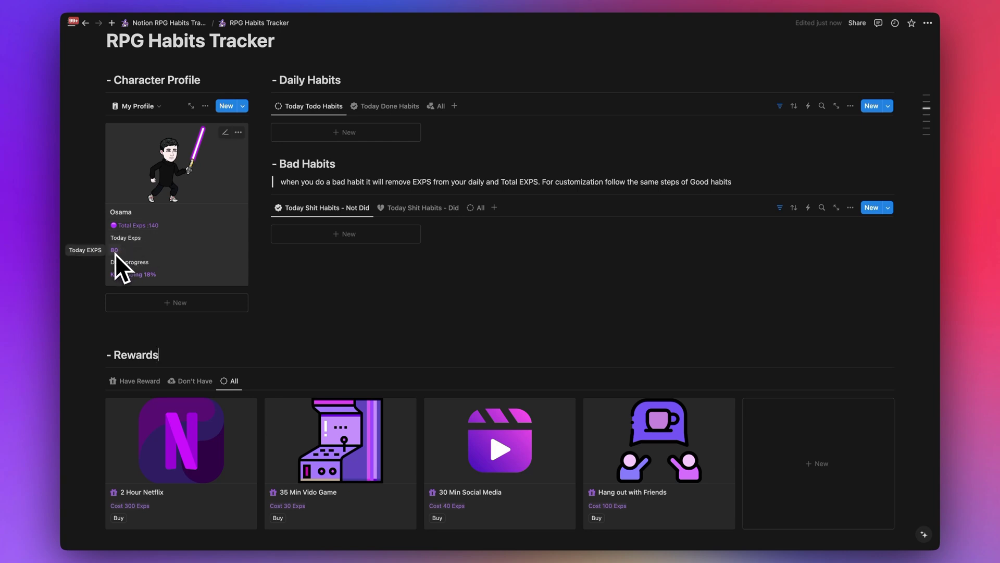
Step: Compare the Exps cost of each reward in the Rewards section with the character's total Exps
scroll(115, 255, down, 5)
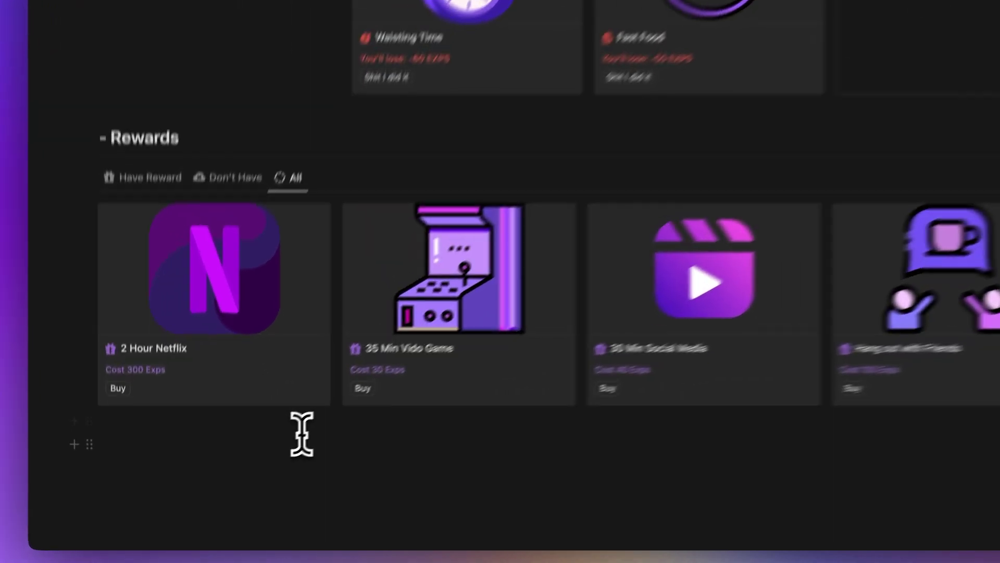
click(240, 478)
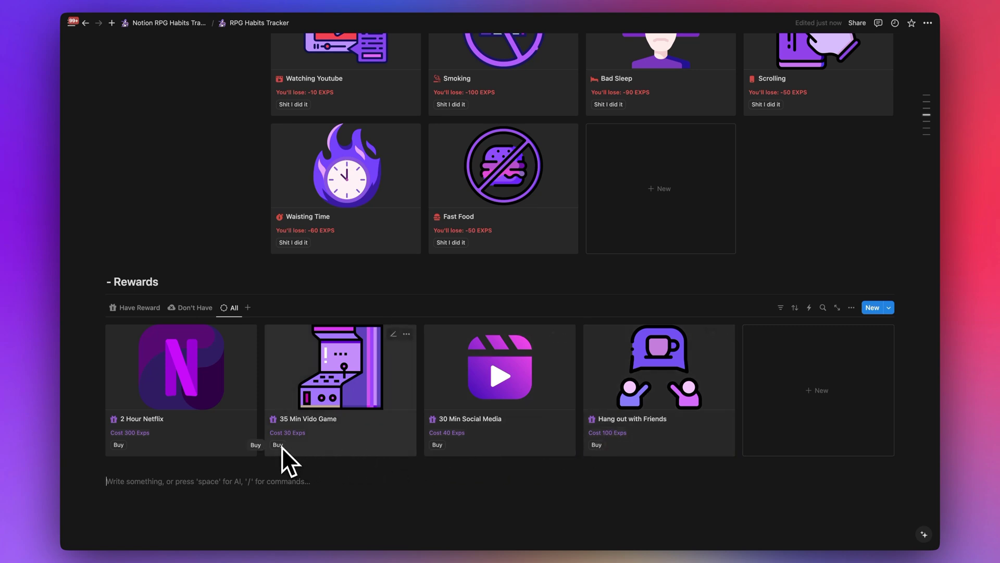
scroll(287, 436, up, 15)
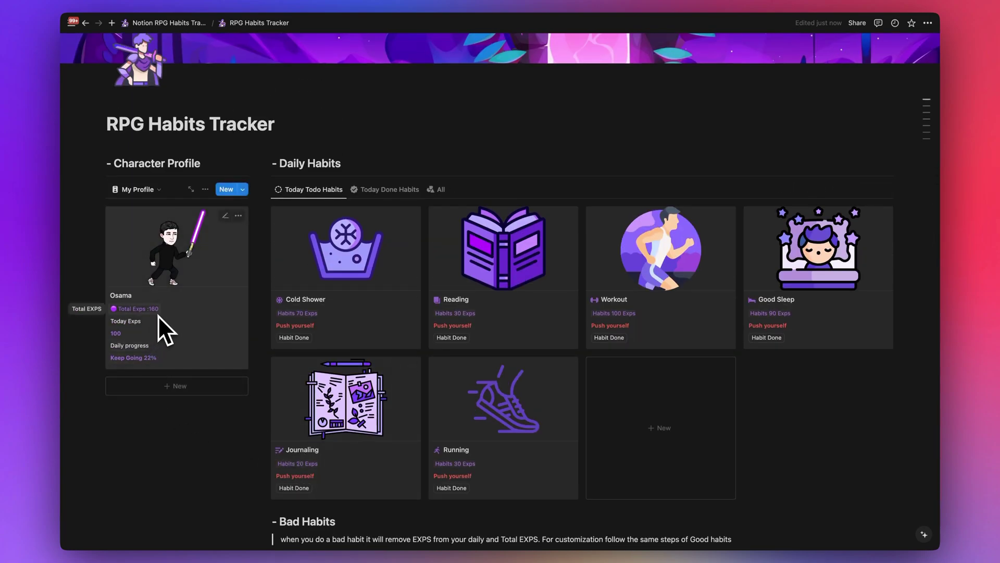
scroll(159, 361, down, 2)
scroll(158, 364, down, 10)
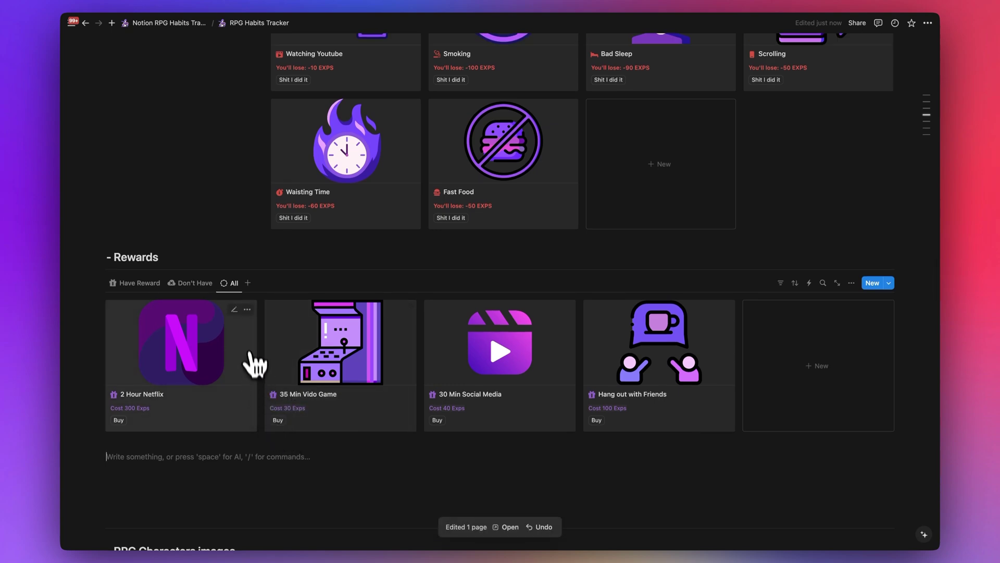
scroll(248, 339, up, 15)
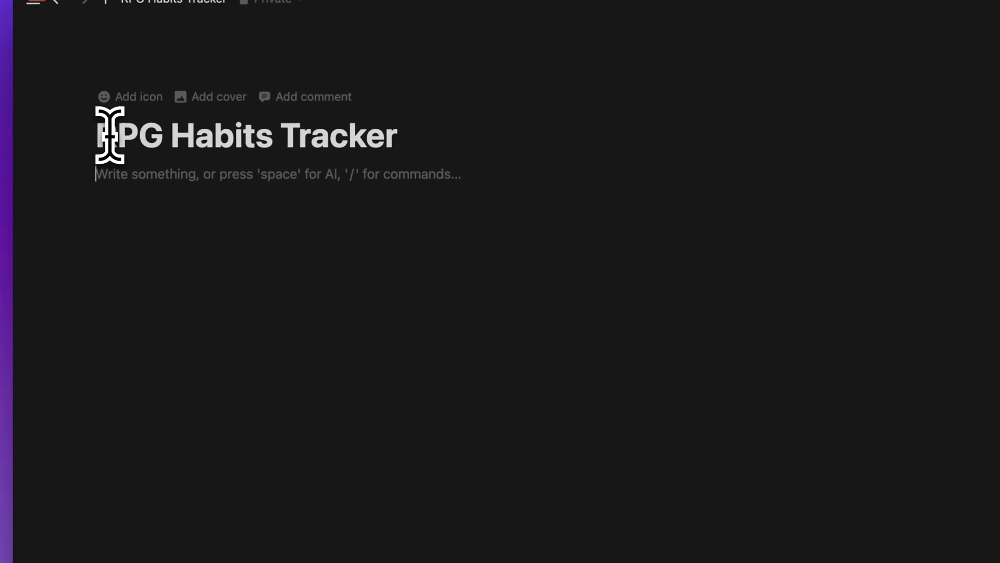
Step: Add a custom icon to the new RPG Habits Tracker page by uploading ninja.png from the Downloads folder
click(148, 97)
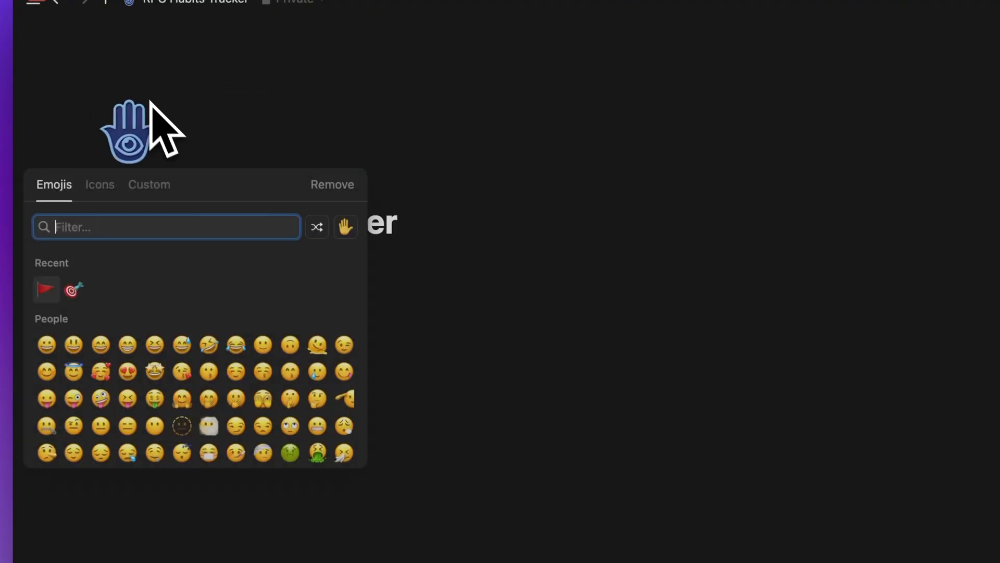
click(147, 184)
click(216, 272)
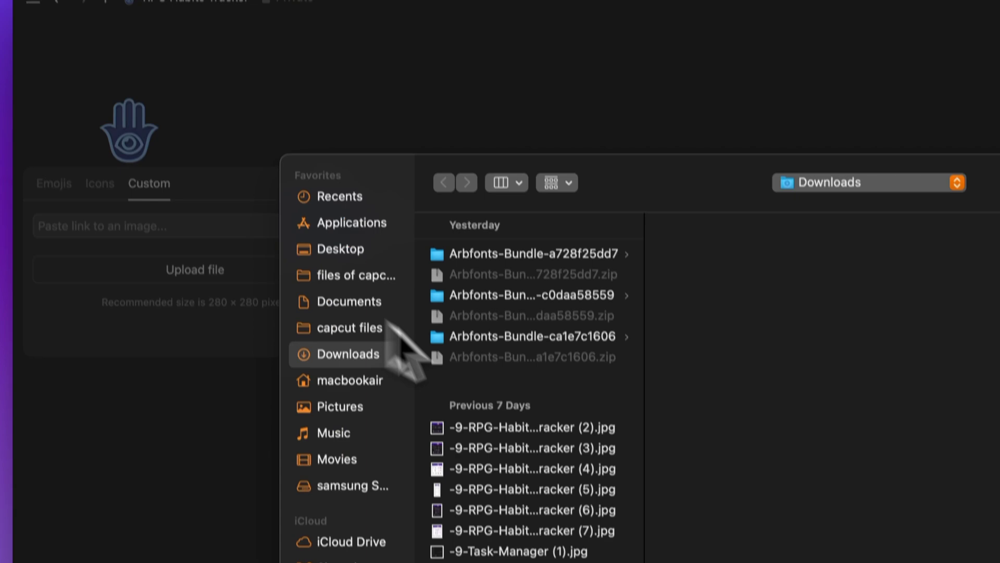
scroll(568, 547, down, 10)
drag(512, 285, 513, 303)
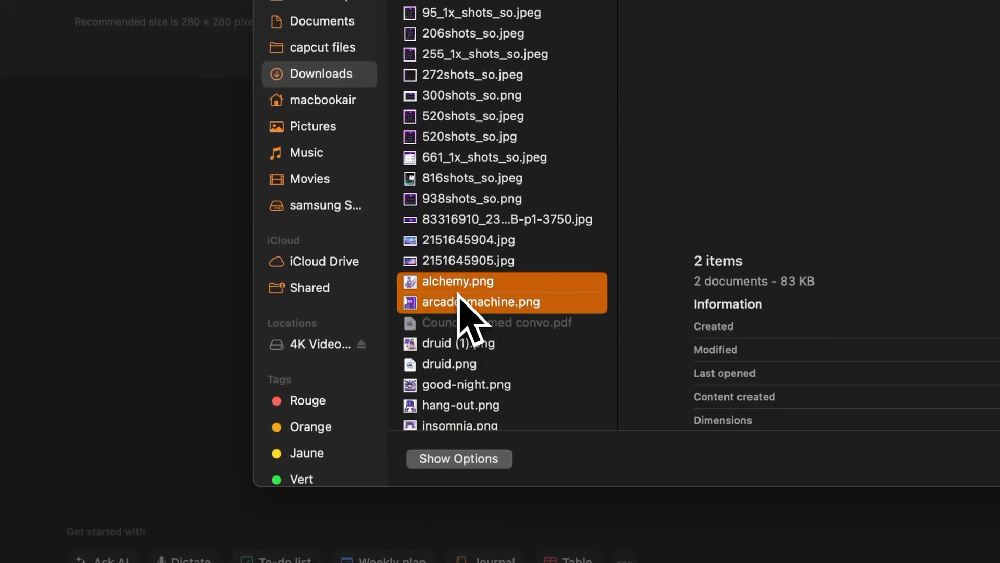
click(458, 294)
scroll(448, 354, down, 5)
double_click(437, 344)
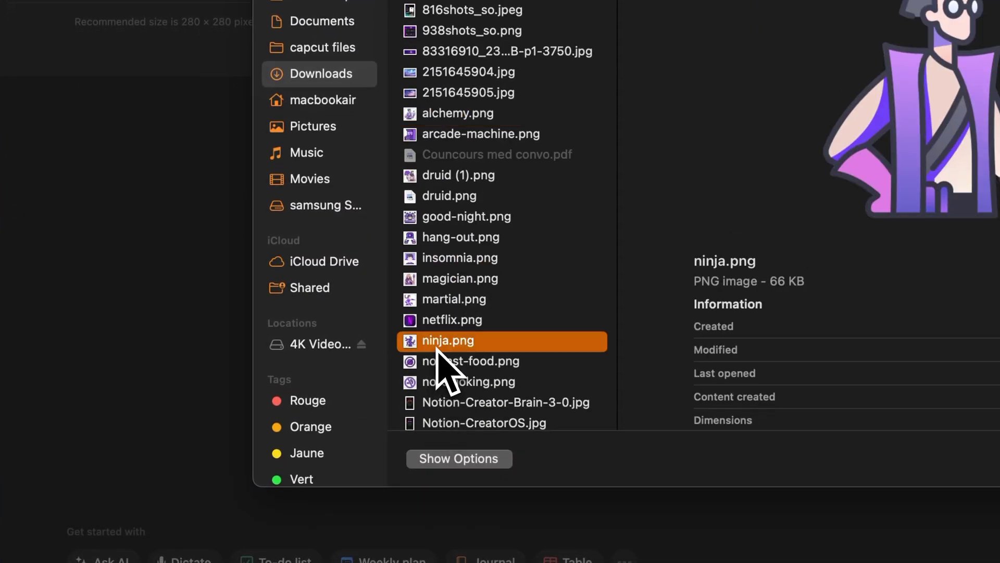
Step: Insert a table view with a new database titled RPG Character and hide the database title
text(/table)
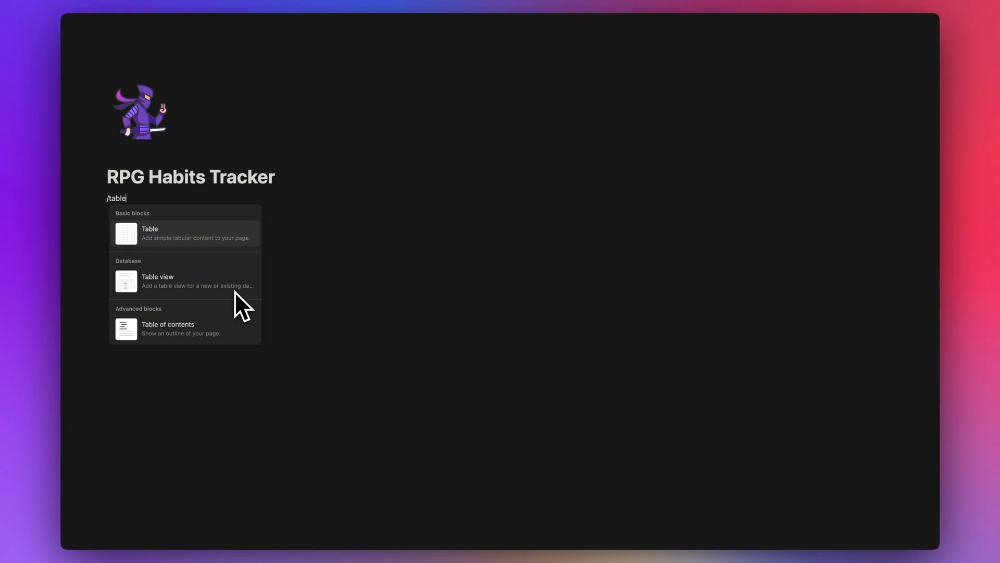
click(235, 290)
click(121, 221)
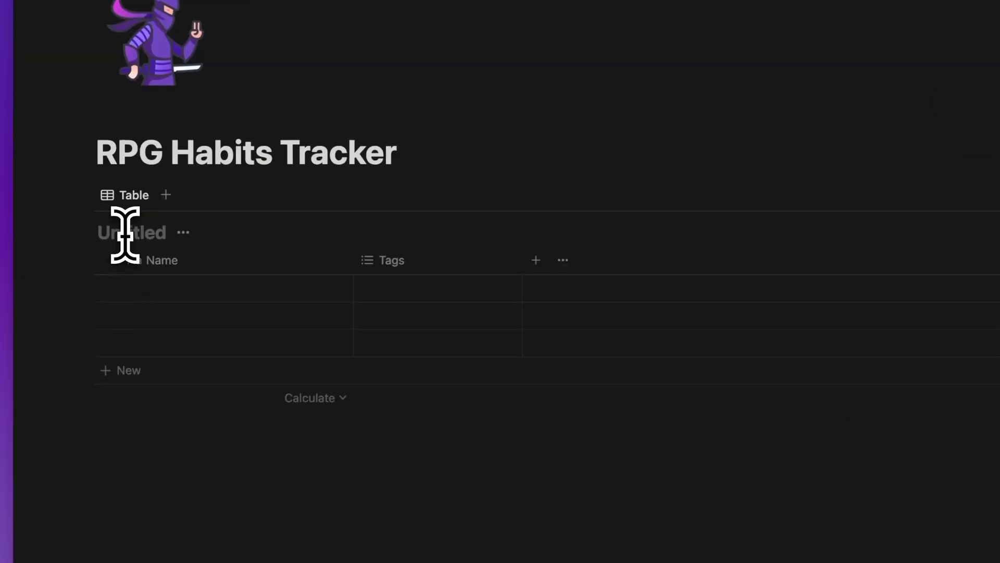
text(RPG Character)
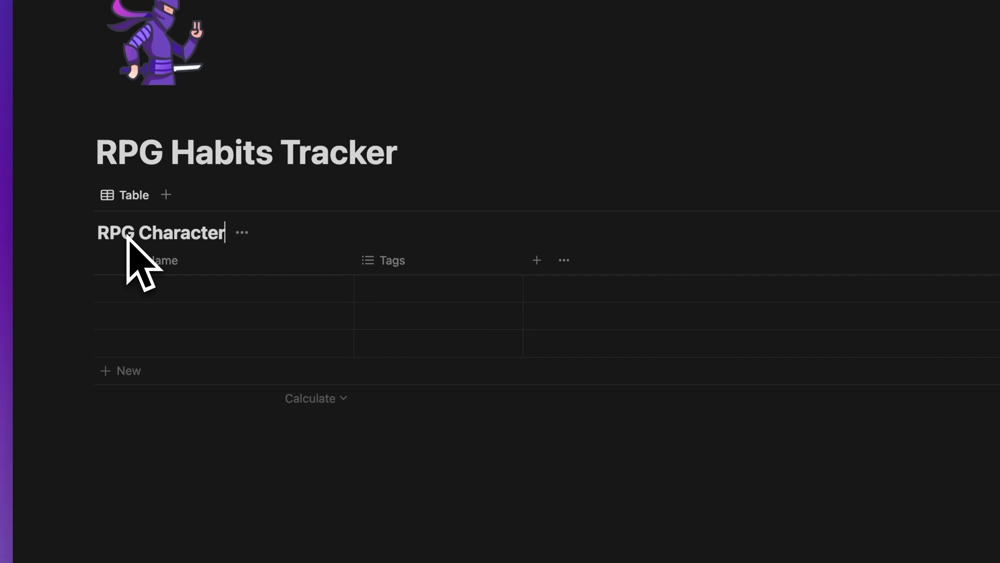
click(241, 232)
click(224, 320)
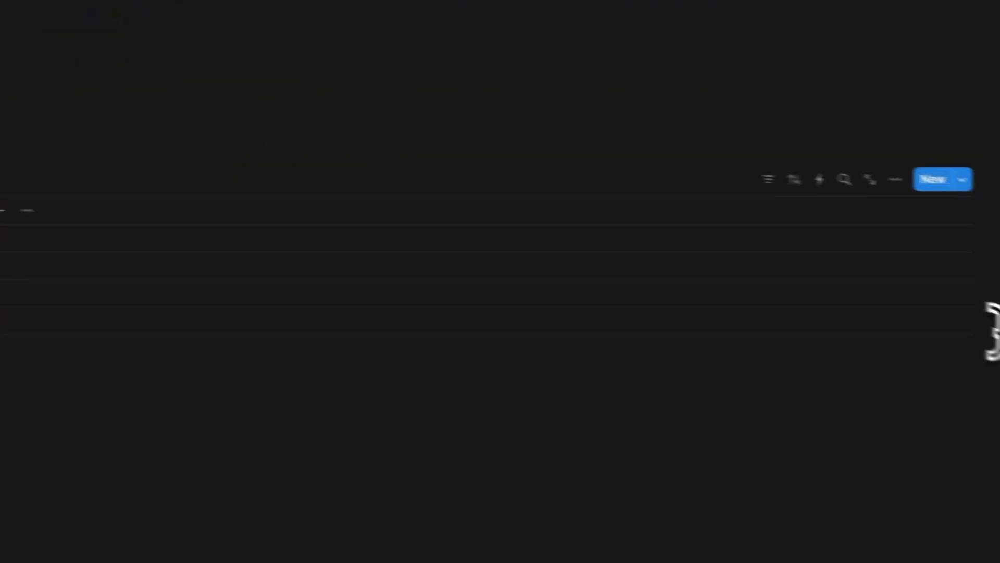
Step: Delete the three blank rows and the Tags property from the RPG Character database
drag(993, 323, 877, 223)
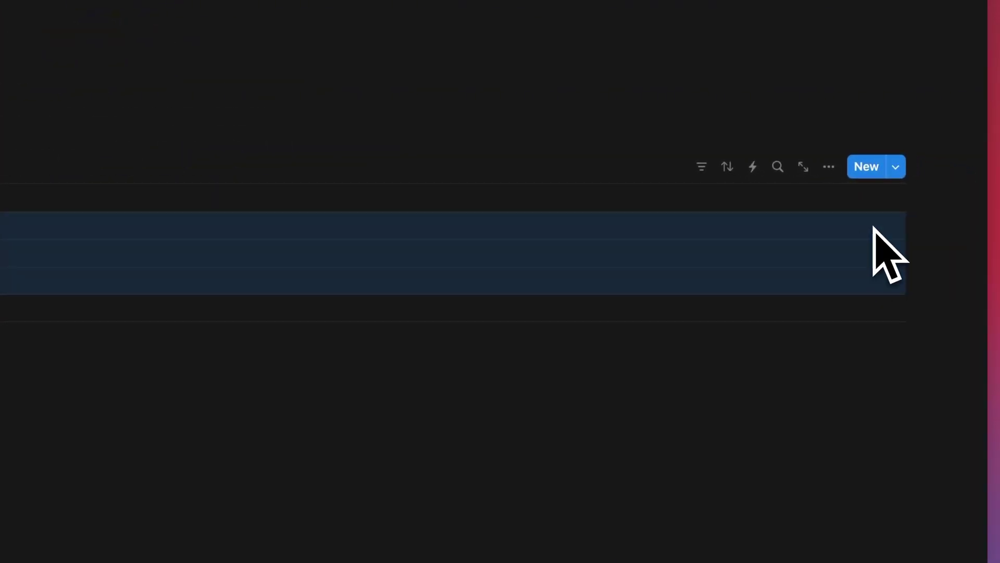
key(Delete)
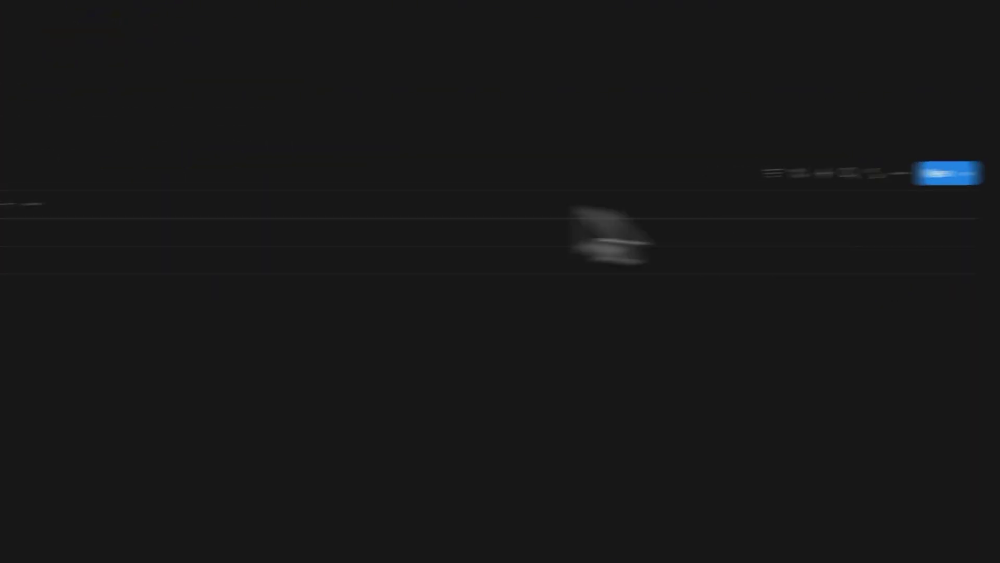
click(216, 175)
click(271, 432)
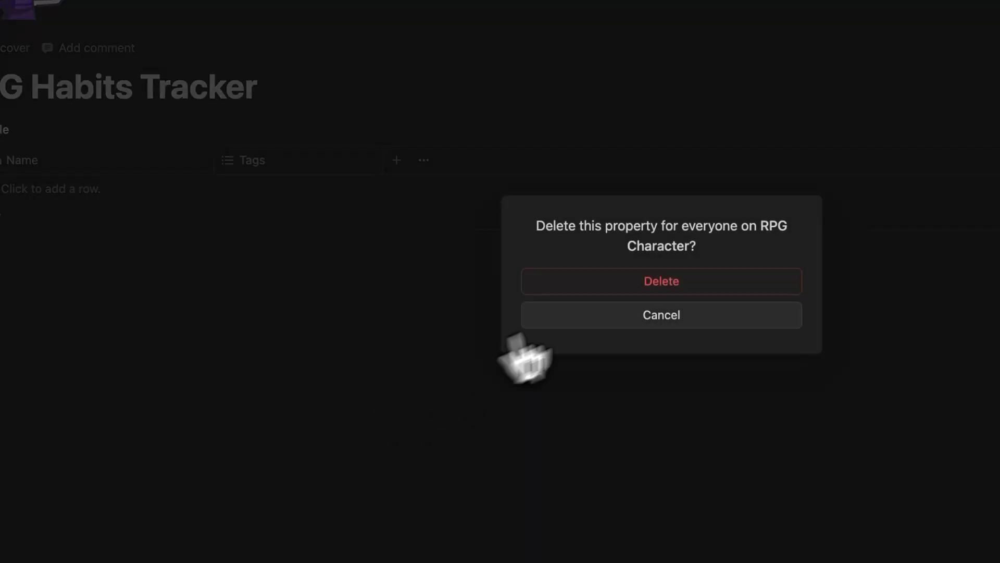
click(620, 284)
Step: Switch the RPG Character view to a Gallery layout with Large cards, Page content as card preview and Fit image on
click(836, 163)
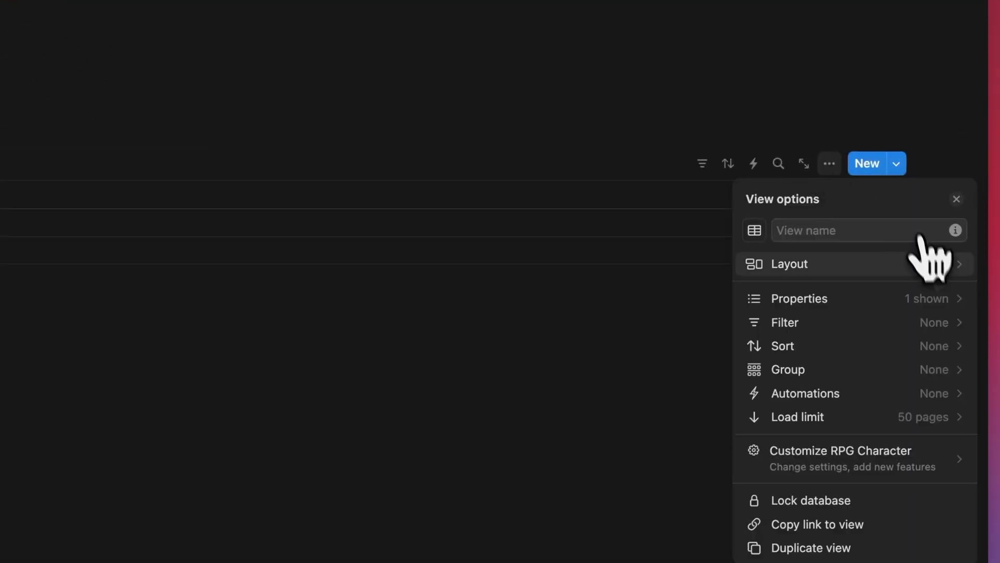
click(921, 264)
click(829, 311)
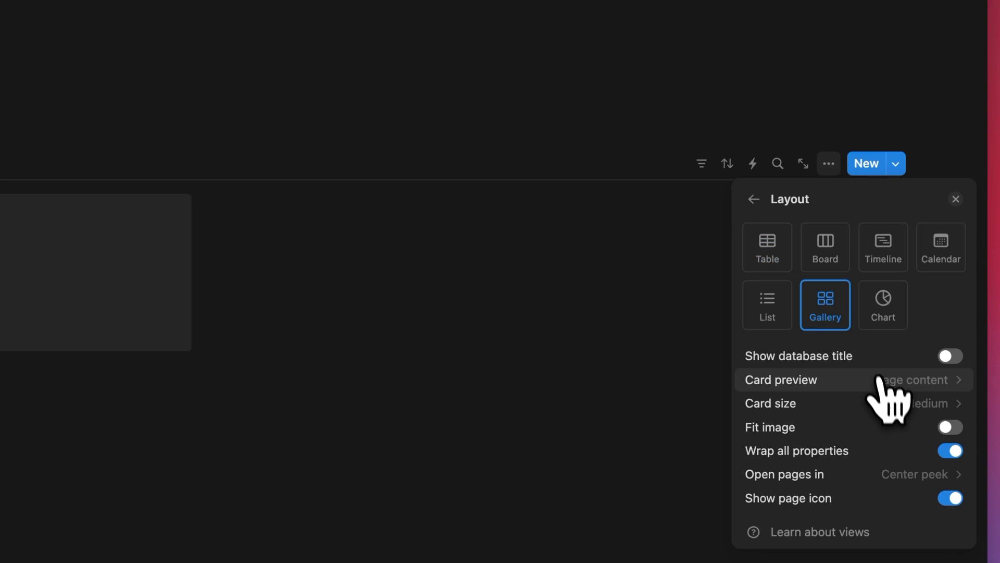
click(860, 404)
click(812, 481)
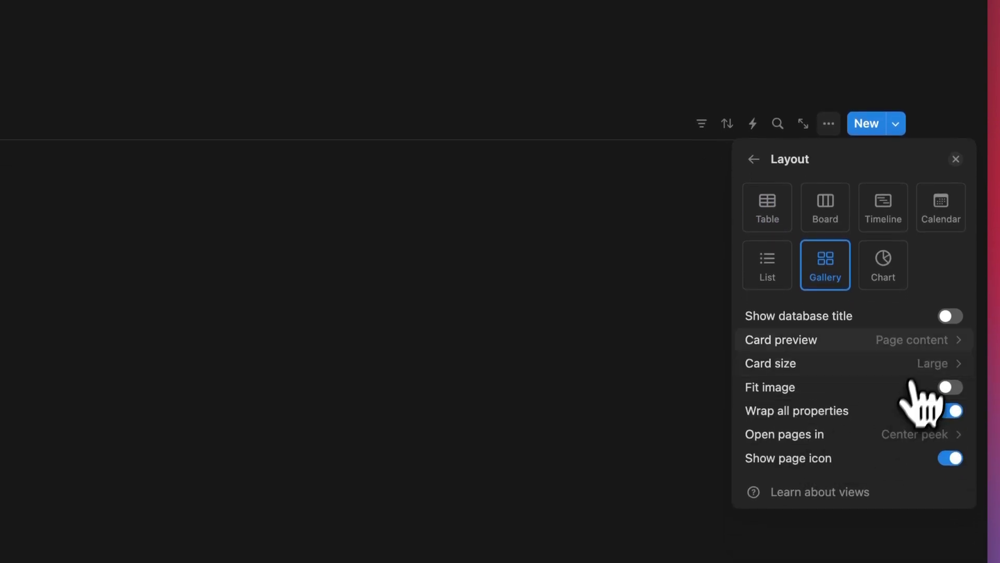
click(920, 341)
click(714, 346)
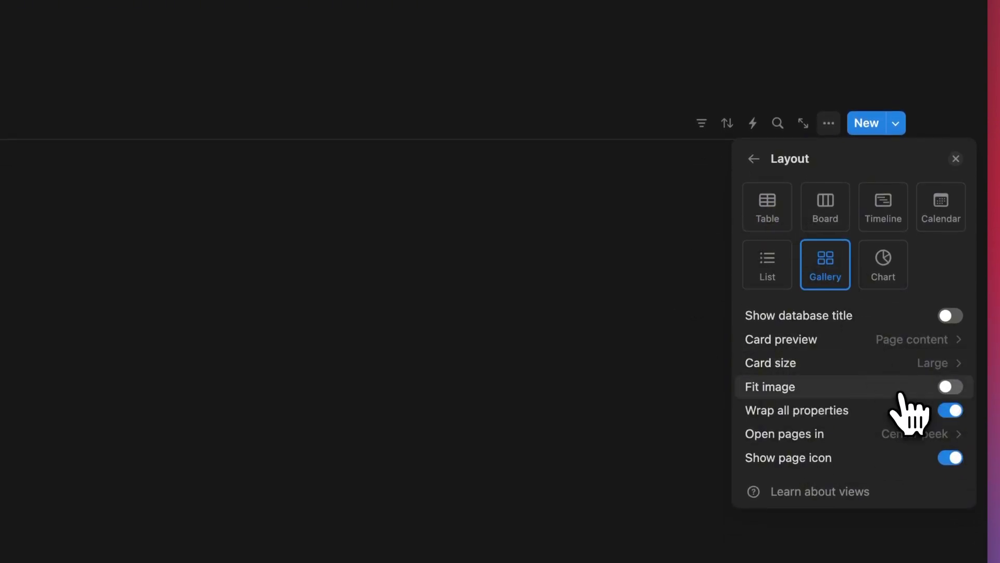
click(917, 386)
Step: Create a new template for the RPG Character database titled OlsNotion Warrior
click(904, 133)
click(897, 126)
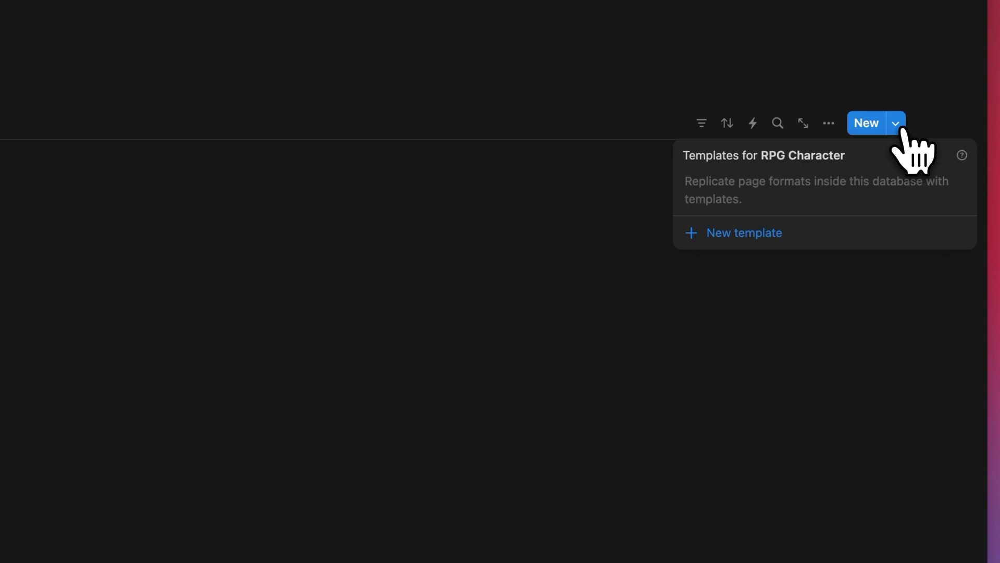
click(783, 237)
text(OlsNotio)
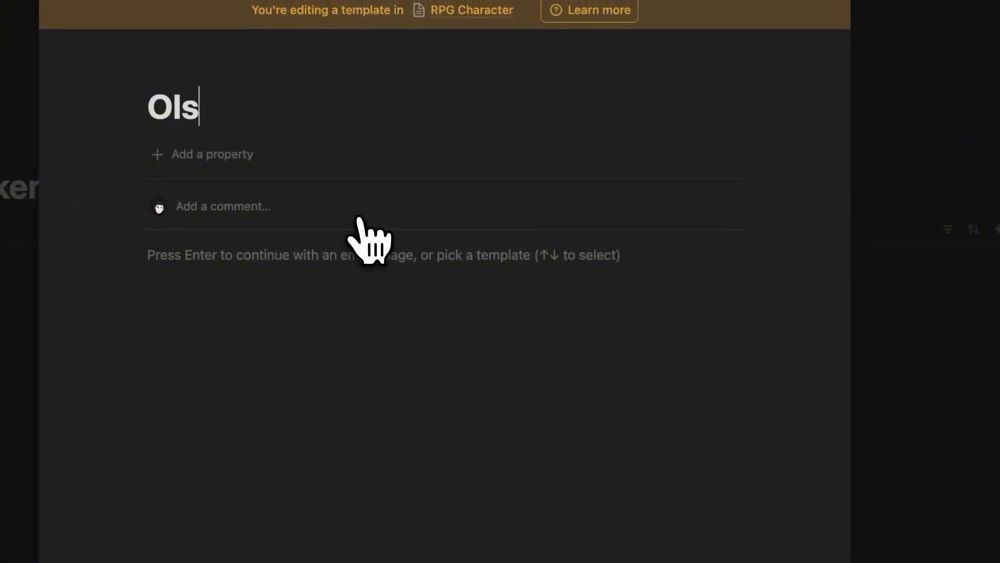
key(BackSpace)
key(BackSpace)
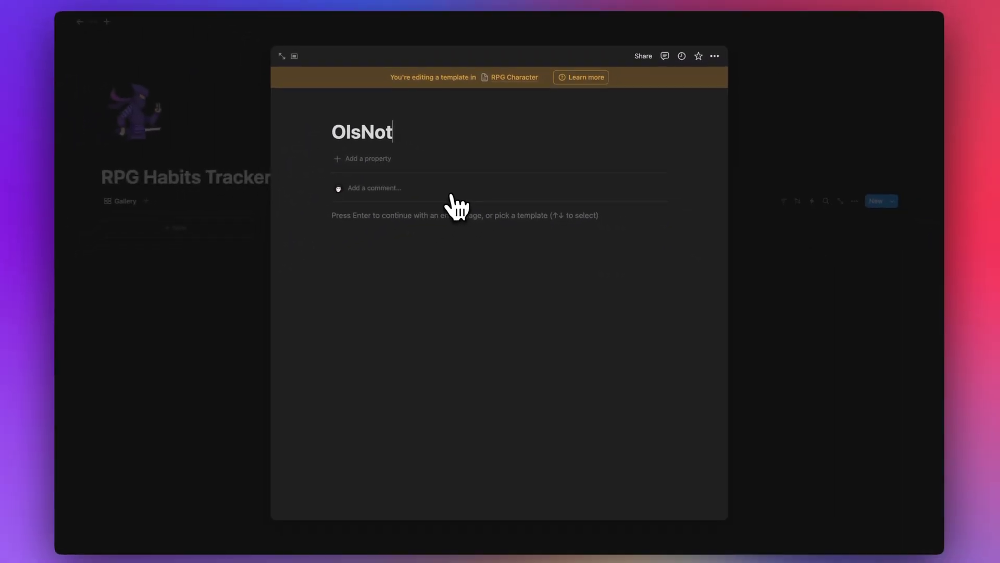
text(ion Warrior)
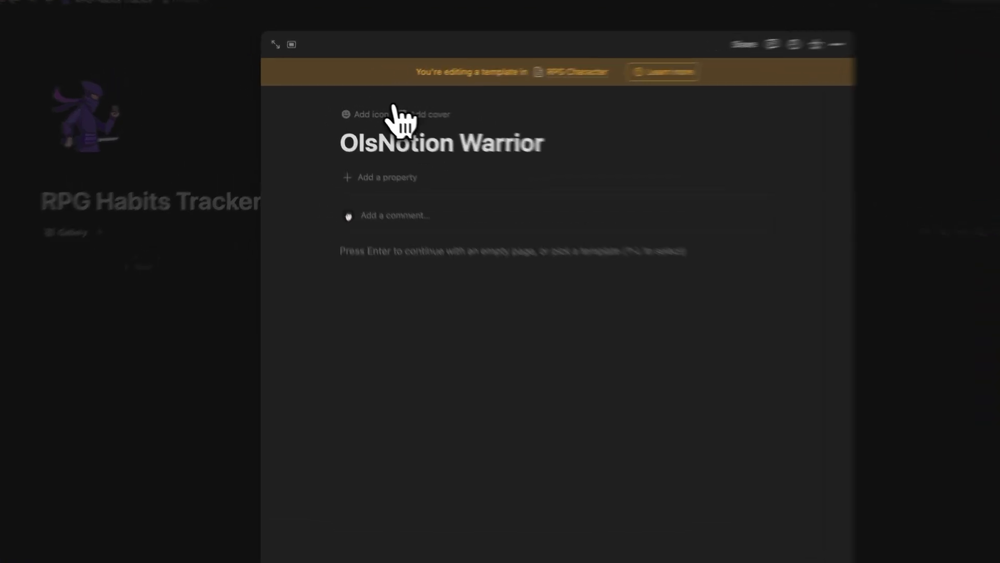
Step: Give the OlsNotion Warrior template a purple sword icon
click(377, 114)
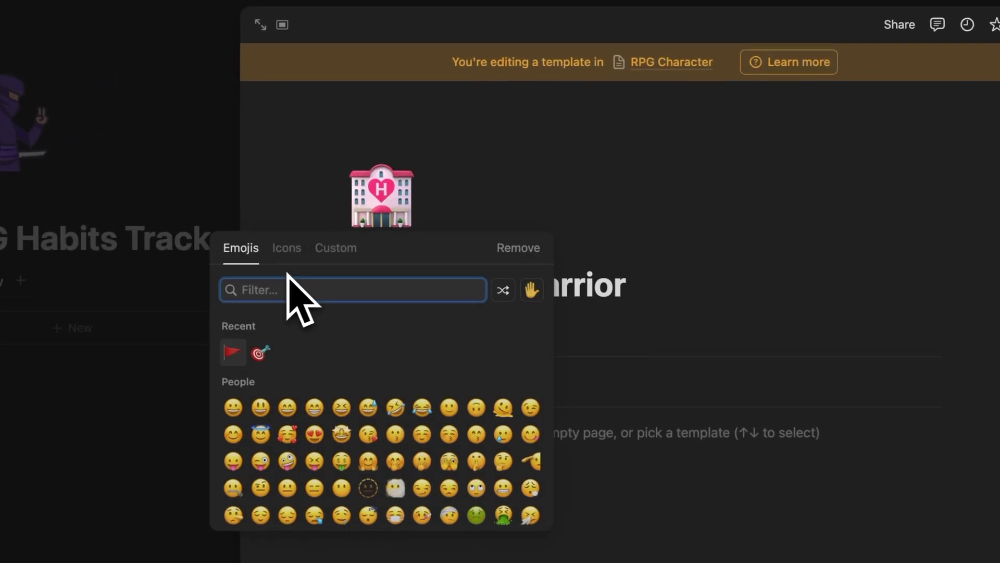
click(285, 253)
mouse_move(353, 398)
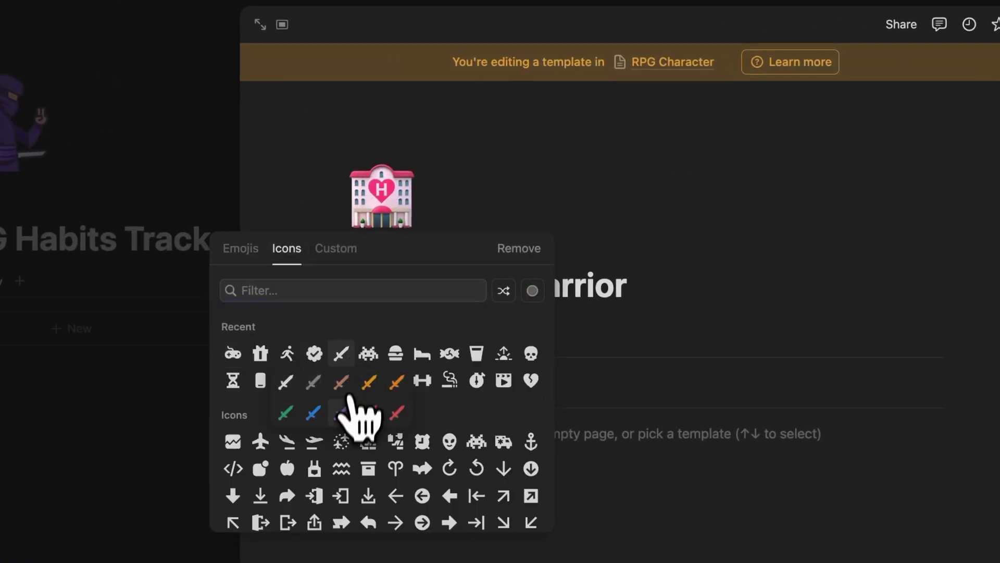
click(397, 411)
Step: Add a Files & media property named Cover to the OlsNotion Warrior template
click(453, 335)
text(file)
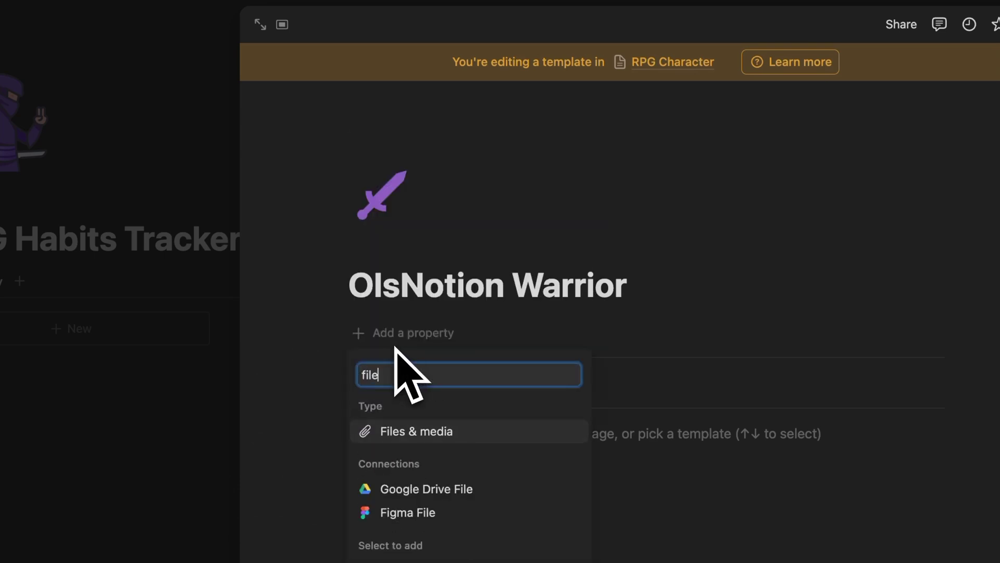
click(411, 431)
key(BackSpace)
text(Cov)
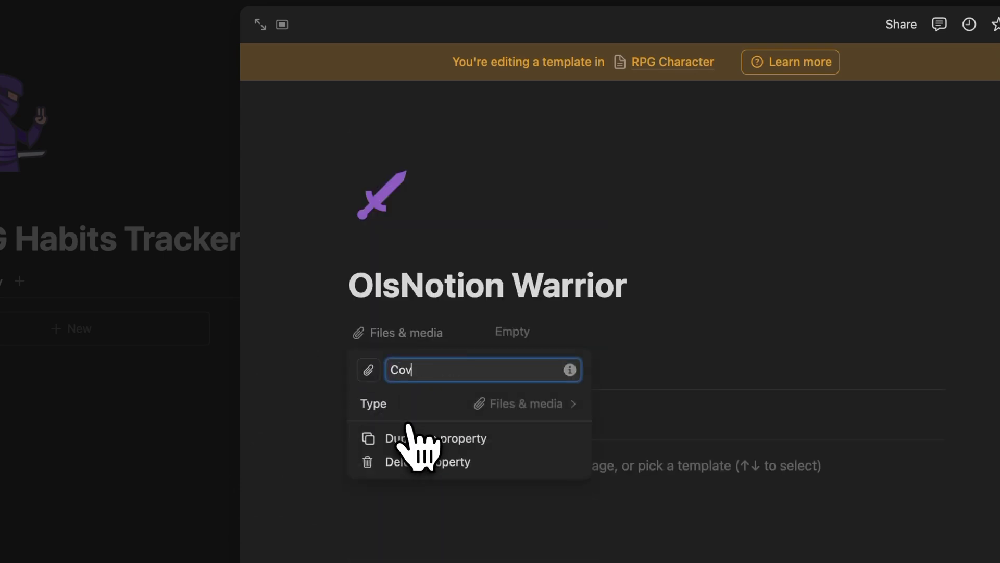
text(er)
key(Return)
Step: Upload alchemy.png from the Downloads folder into the template's Cover property
click(591, 334)
click(625, 412)
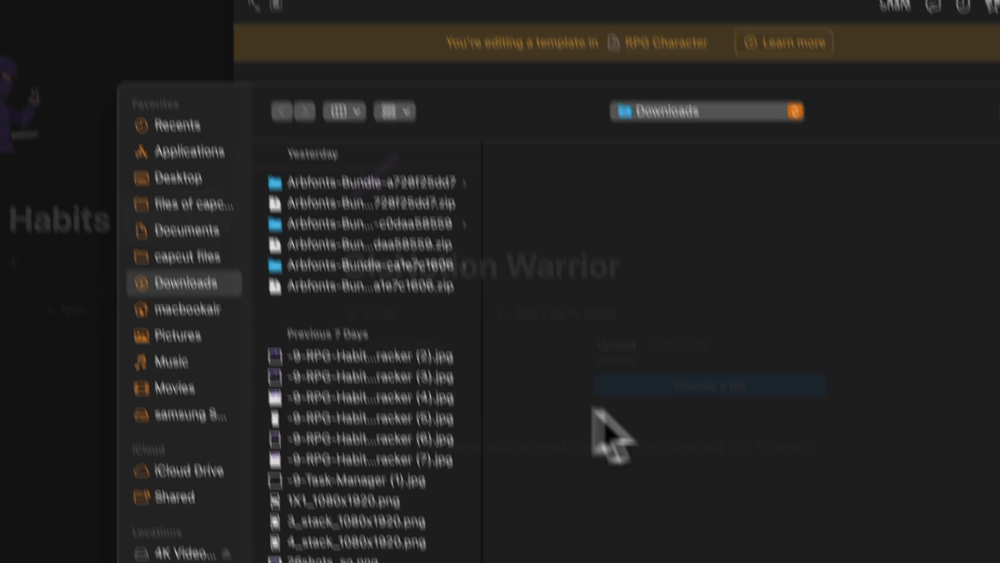
scroll(302, 447, down, 10)
click(263, 284)
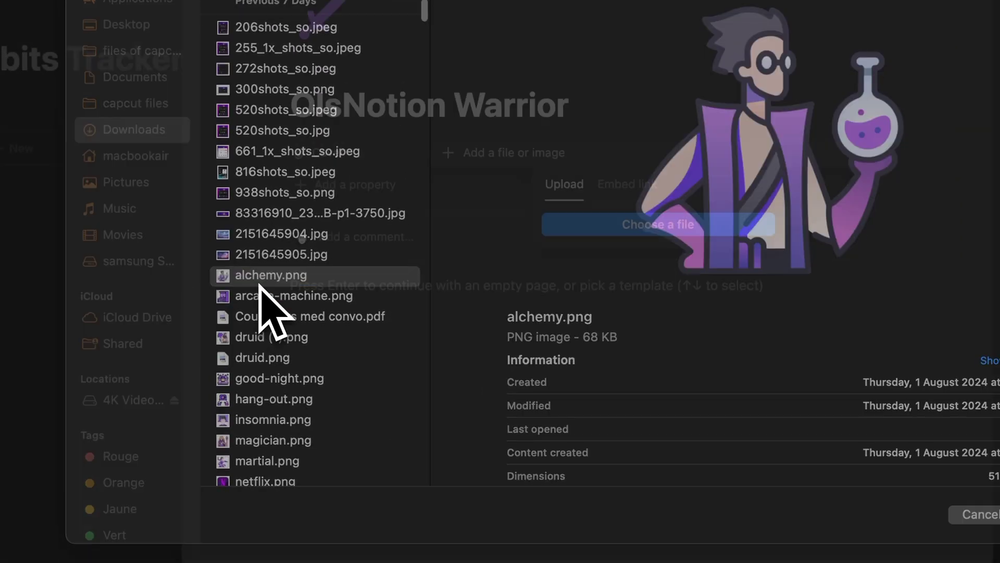
double_click(263, 276)
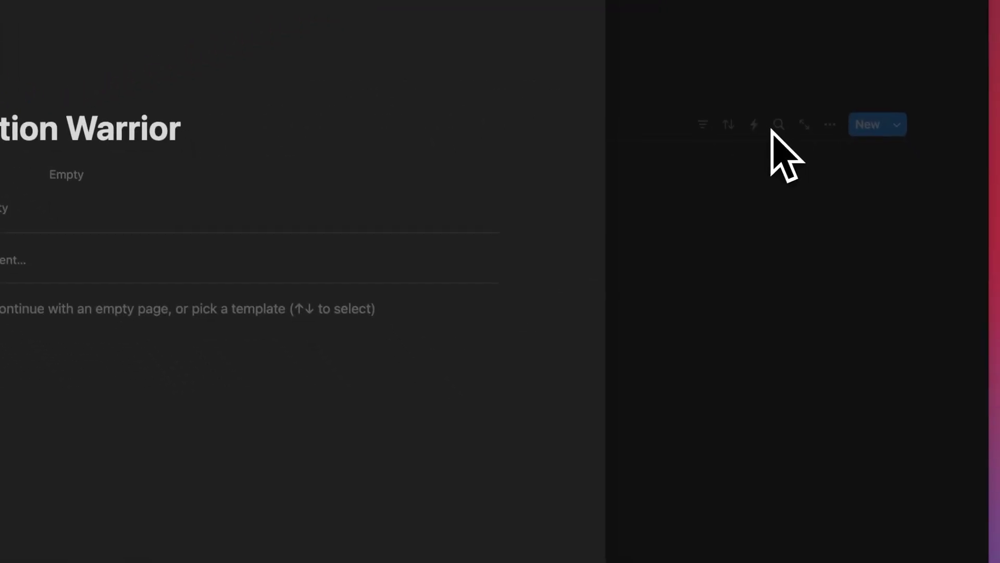
Step: Set the RPG Character gallery's card preview to Cover and add a card from the OlsNotion Warrior template
click(829, 124)
click(897, 223)
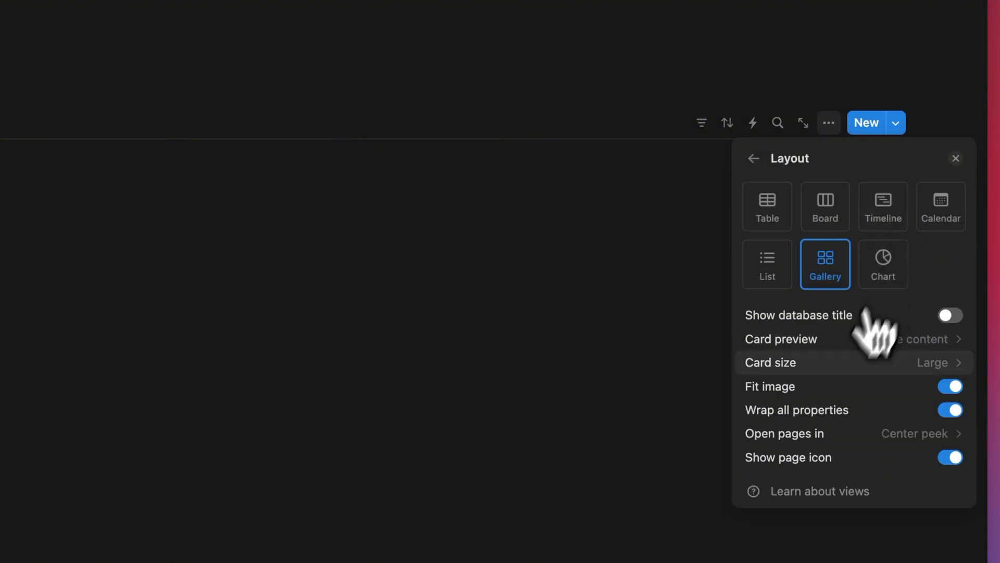
click(833, 365)
click(860, 354)
click(864, 339)
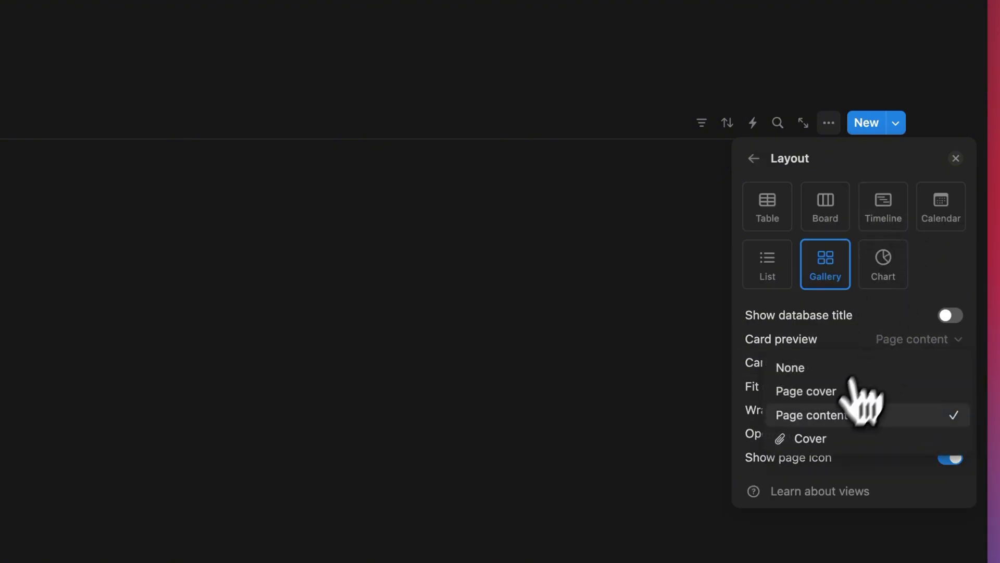
click(811, 438)
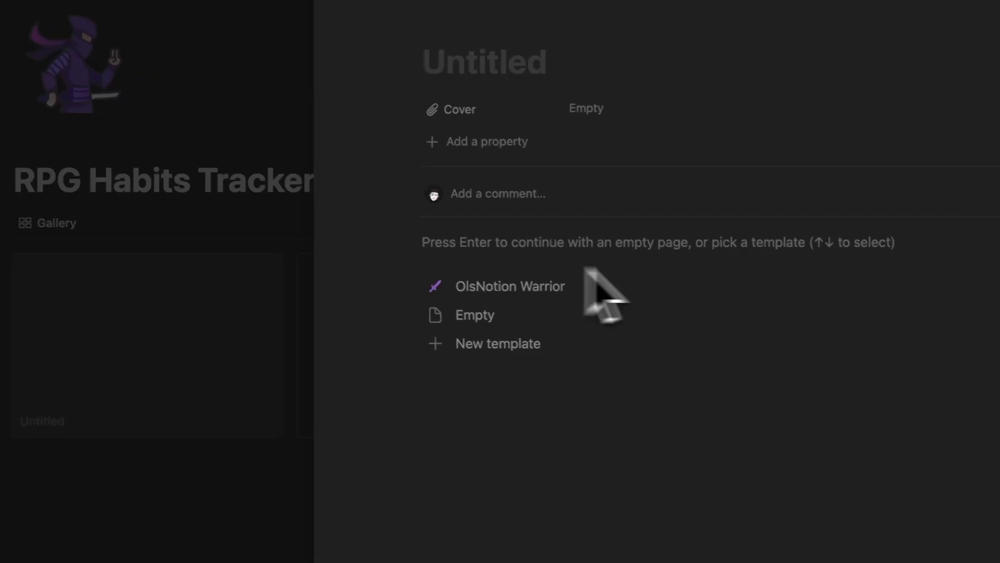
click(588, 274)
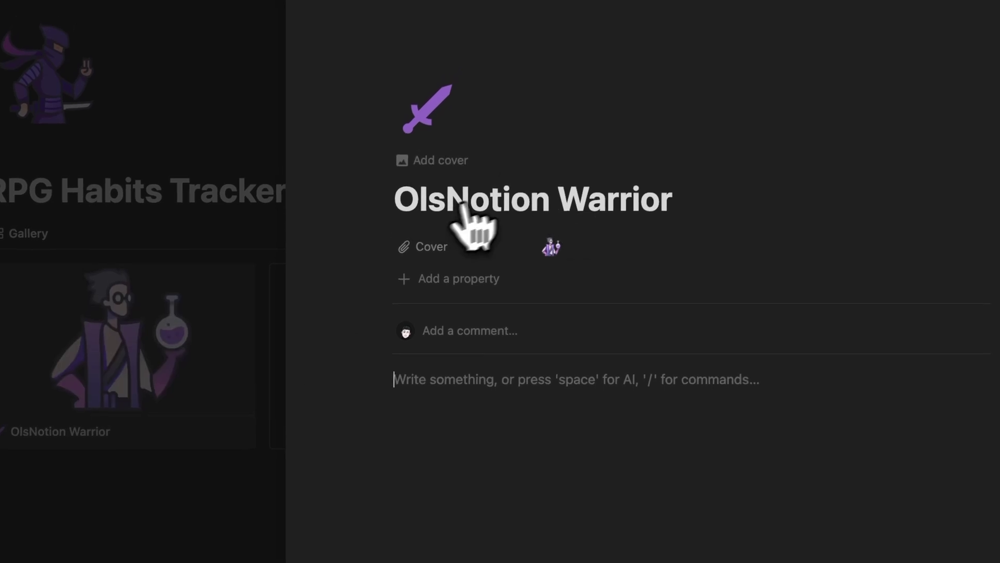
key(Escape)
Step: Insert a table view with a new database titled RPG Good Habit below the gallery and hide the database title
click(277, 313)
text(/)
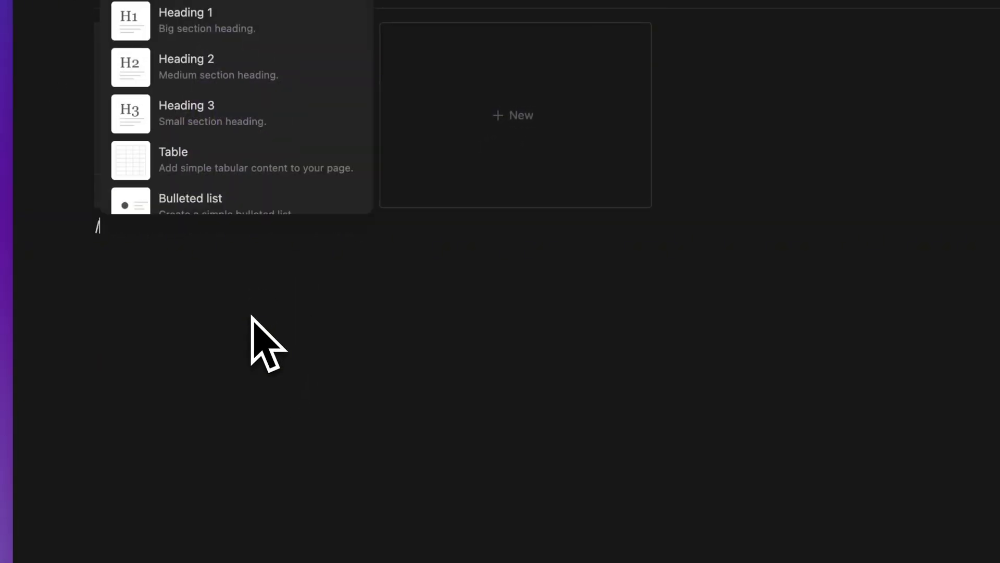
text(table)
key(Down)
key(Return)
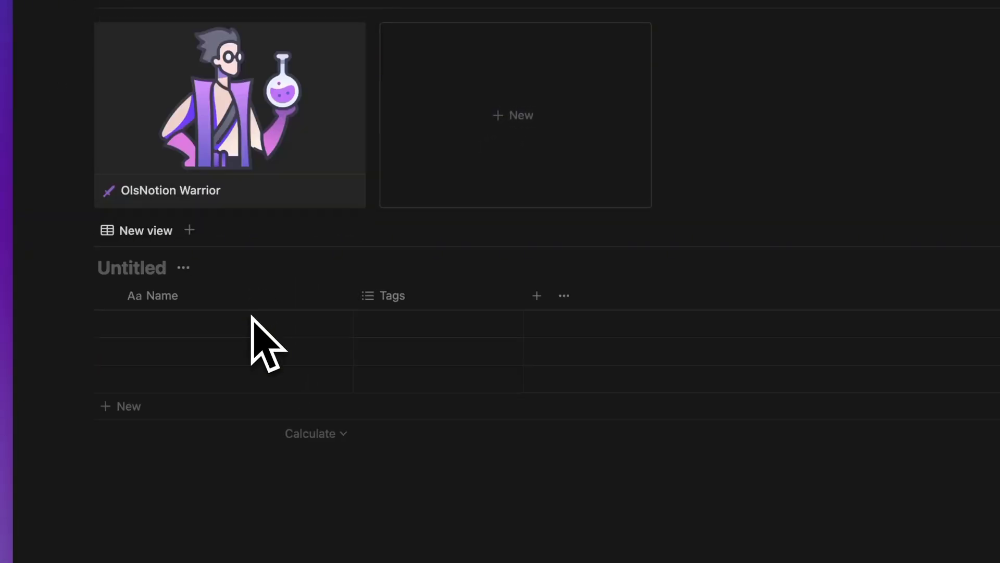
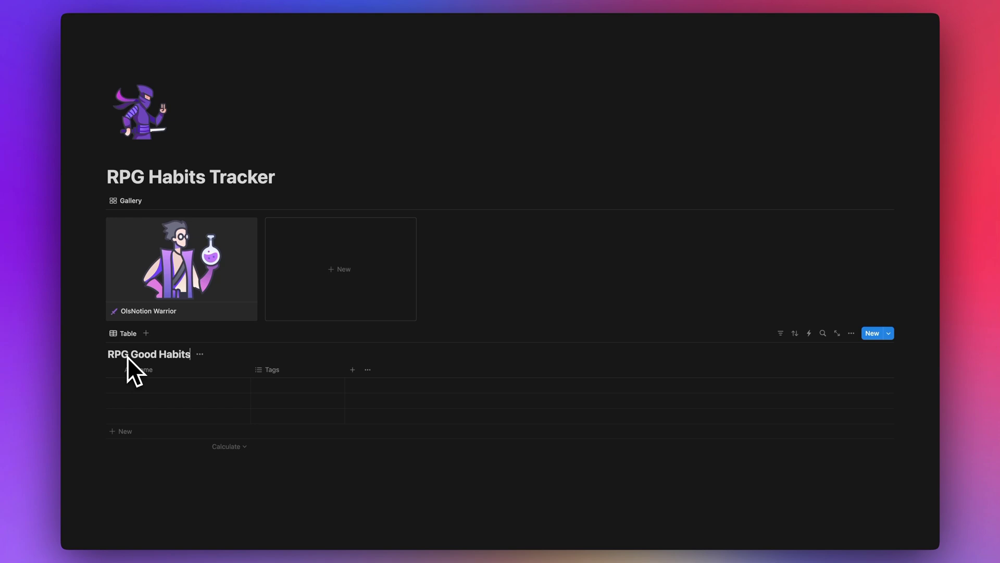
key(BackSpace)
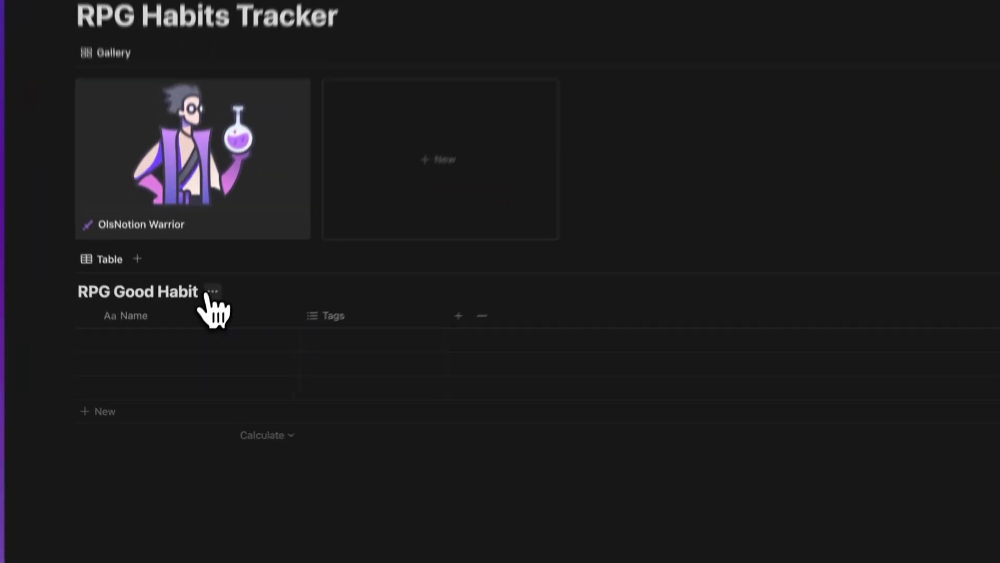
click(214, 292)
click(223, 366)
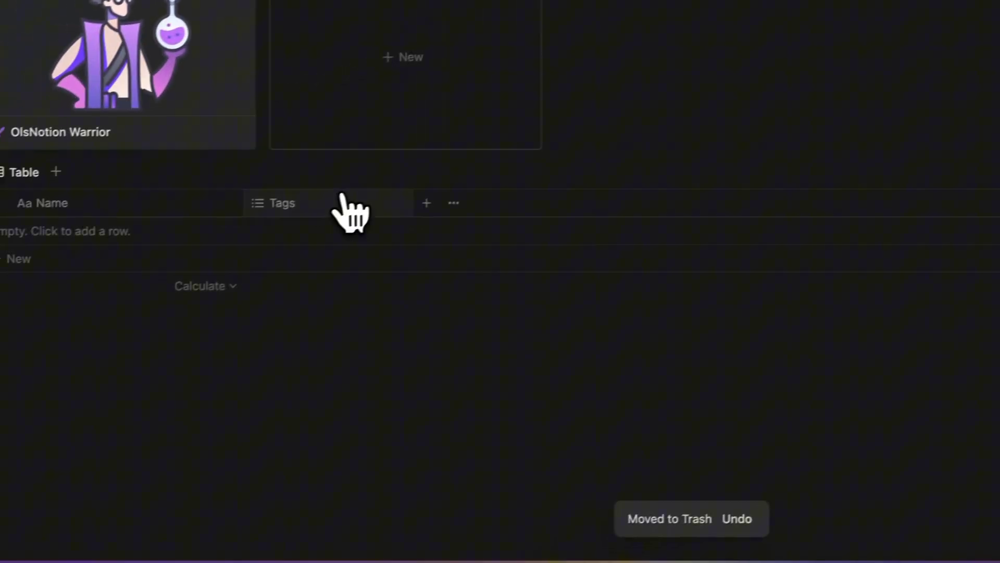
Step: Delete the Tags property from the RPG Good Habit database
click(346, 201)
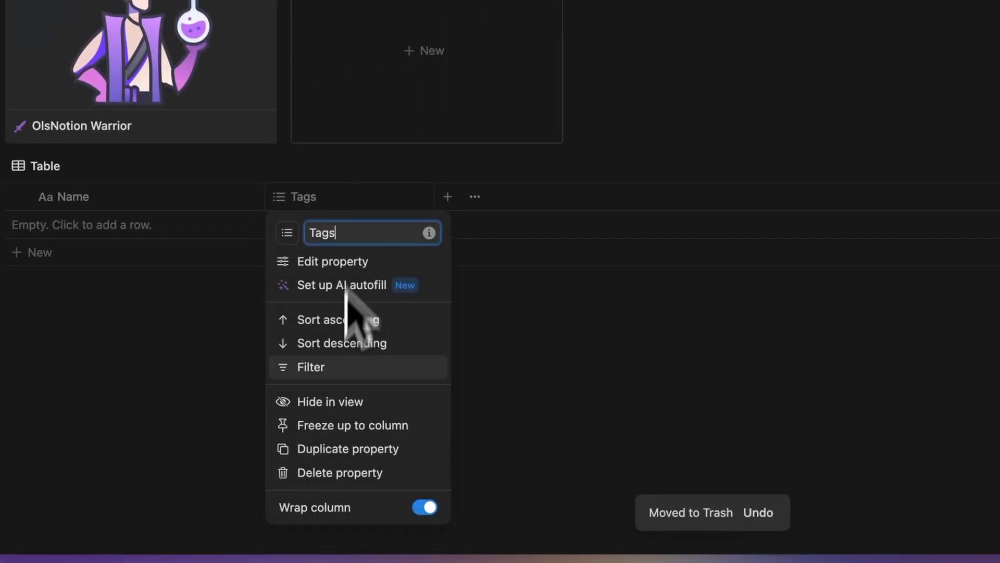
click(318, 470)
click(706, 73)
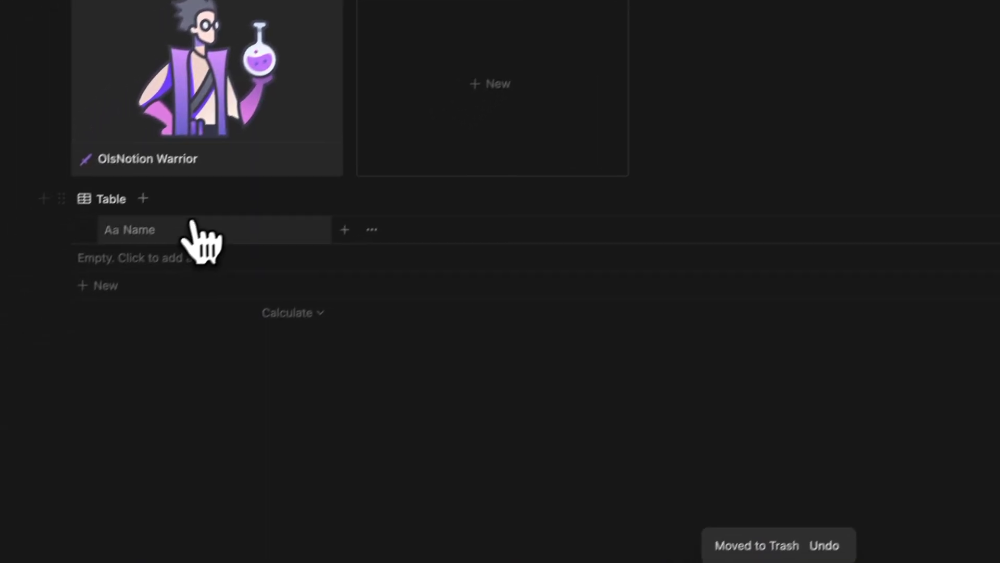
Step: Rename the Name property to Good Habits and give it the check-mark badge icon
click(193, 229)
text(Good Habits)
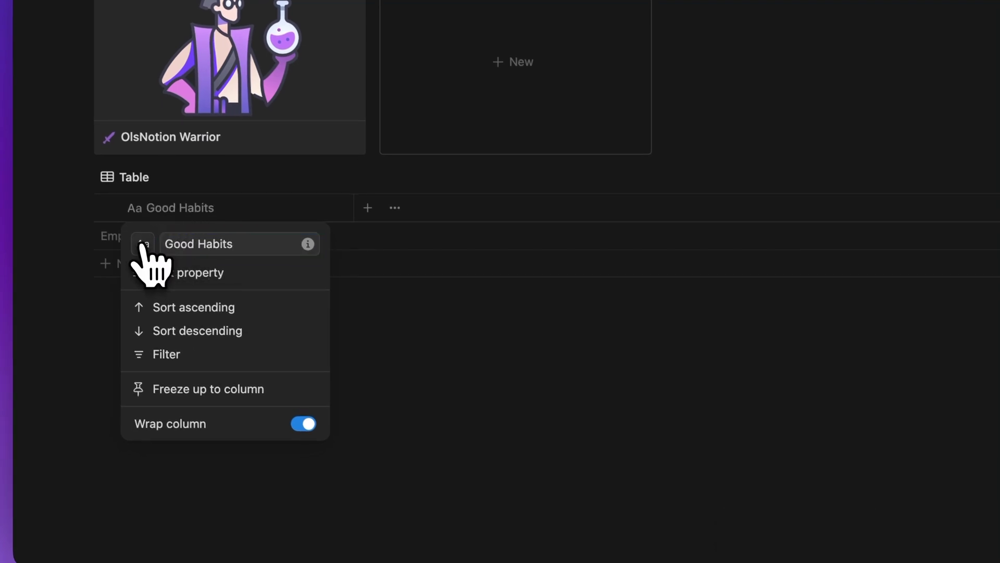
click(141, 244)
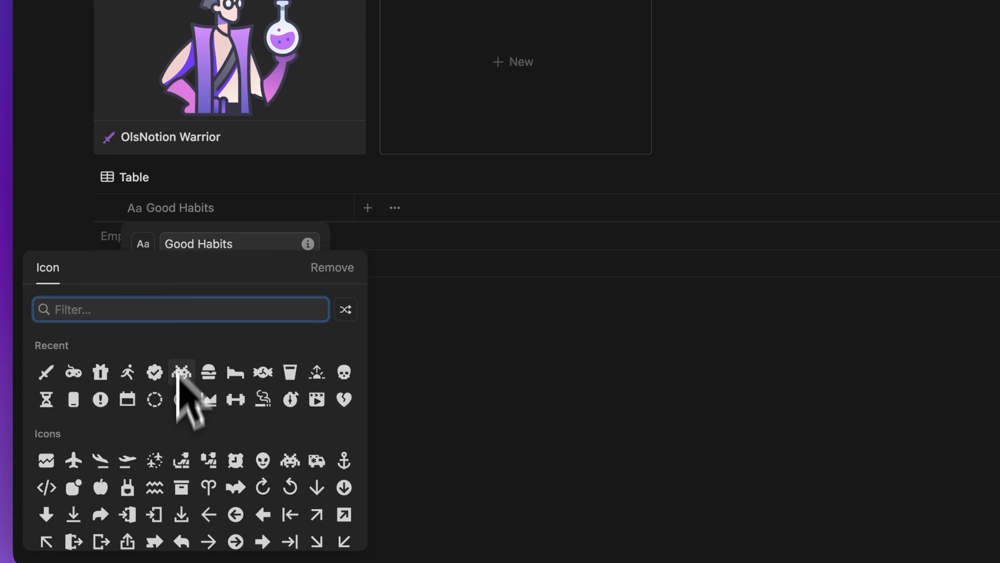
click(154, 372)
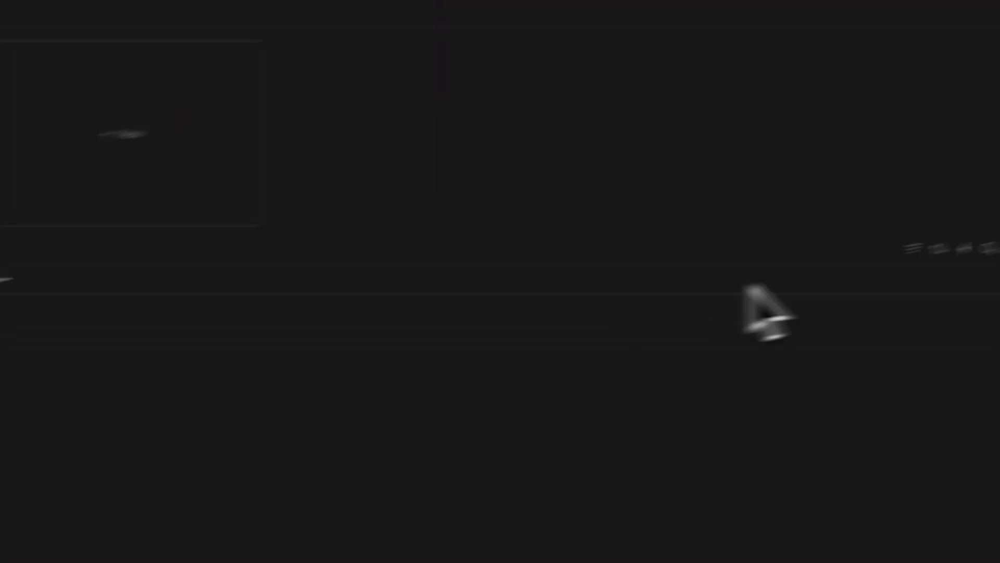
Step: Switch the RPG Good Habit view to a Gallery layout with Fit image on
click(854, 290)
click(954, 0)
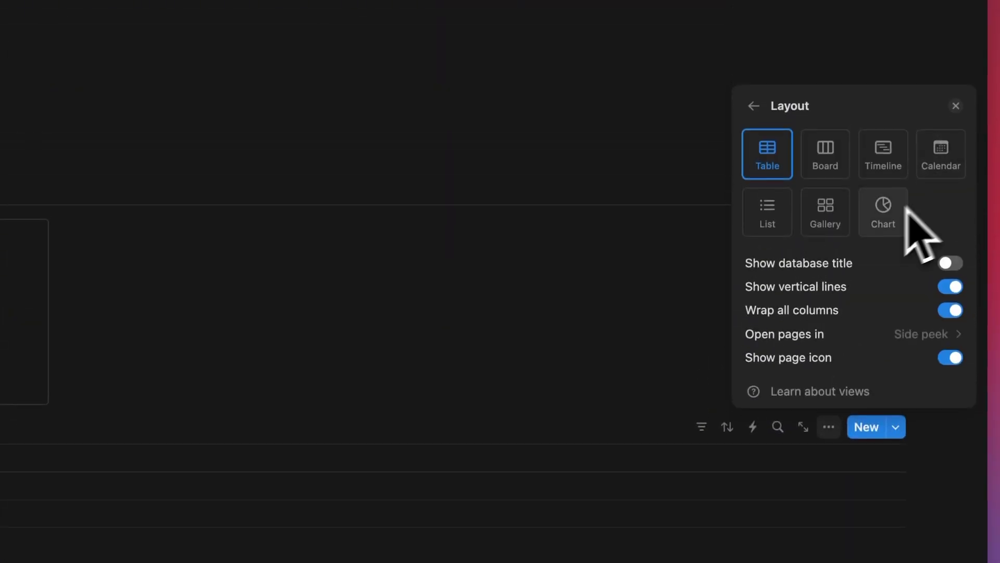
click(848, 31)
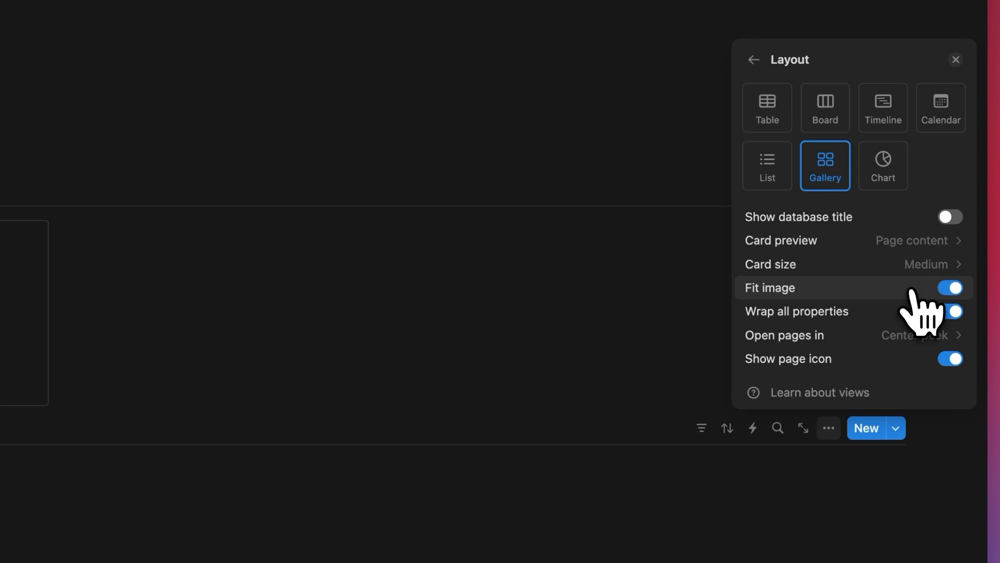
key(Escape)
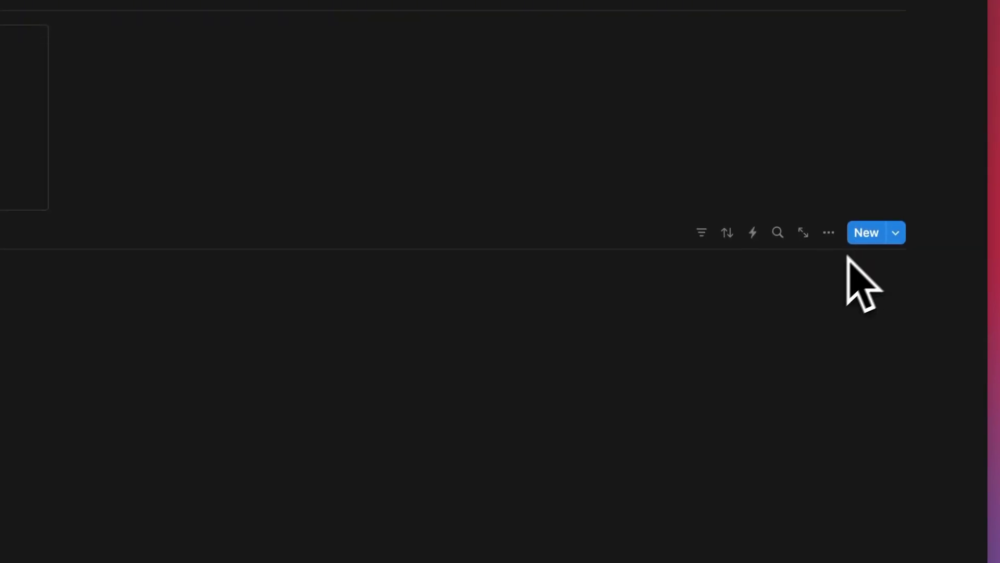
Step: Create a new RPG Good Habit template titled Running with a purple running-person icon
click(895, 231)
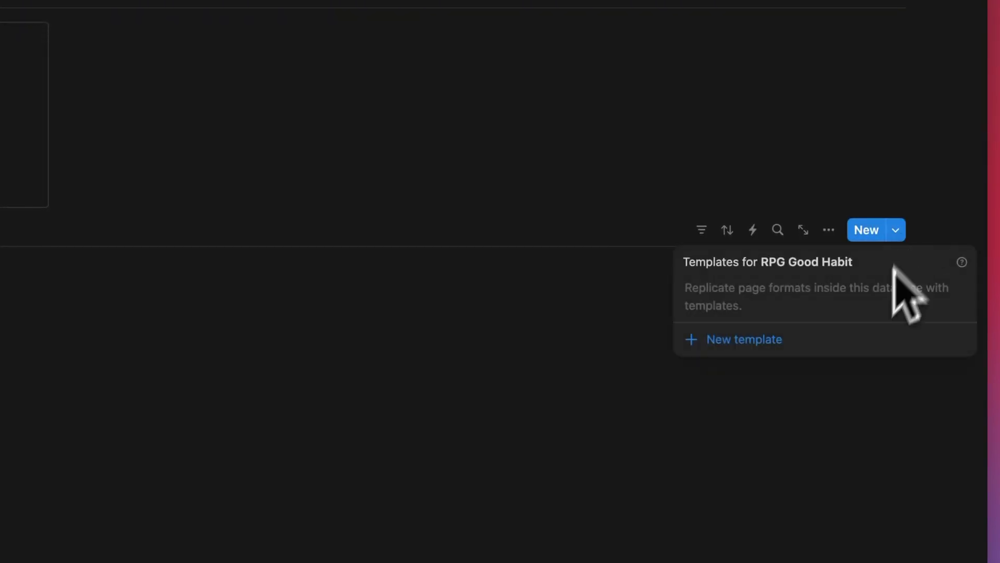
click(746, 348)
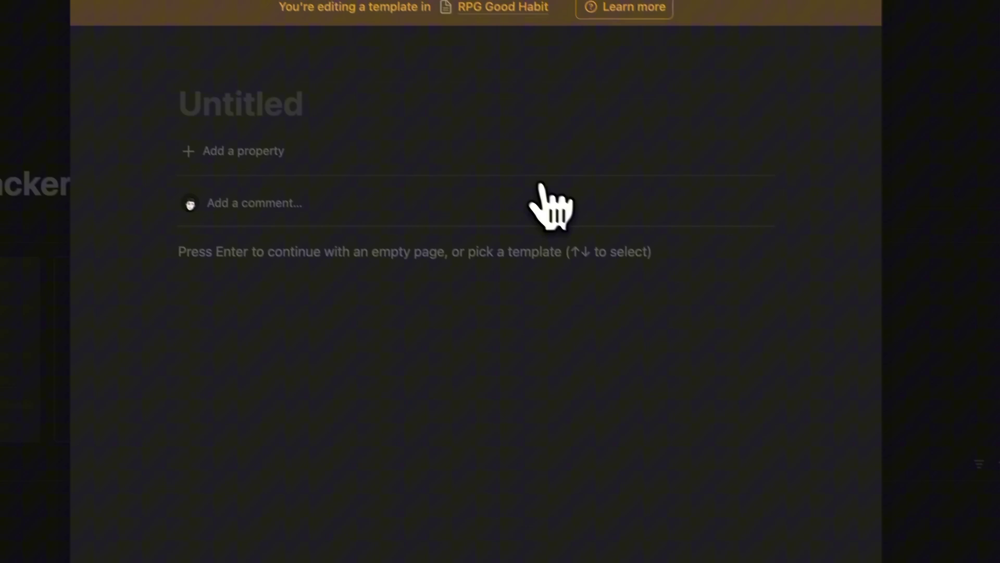
text(Running)
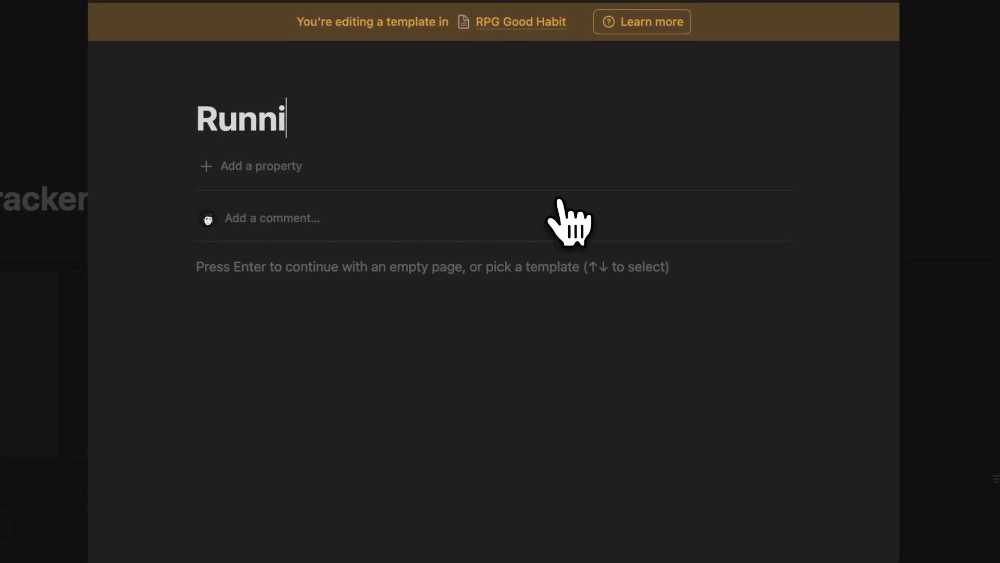
click(228, 76)
click(135, 208)
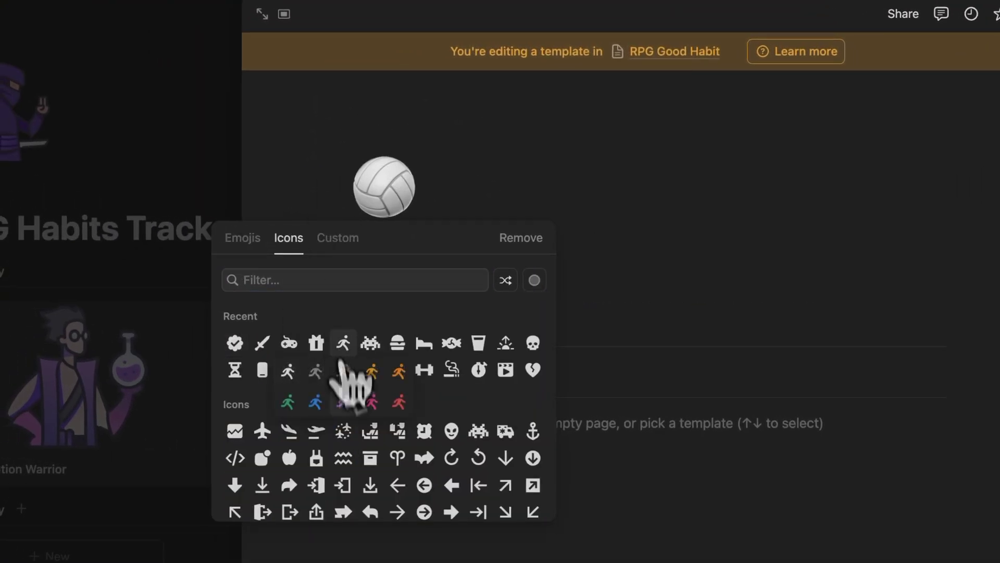
click(341, 402)
Step: Add a Files & media property named cover to the Running template
click(391, 332)
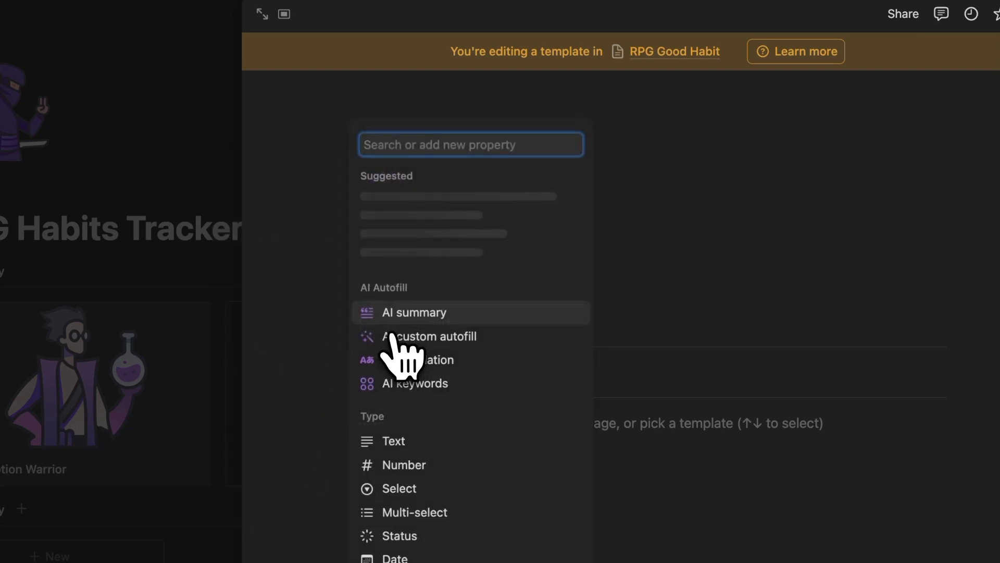
text(file)
click(443, 421)
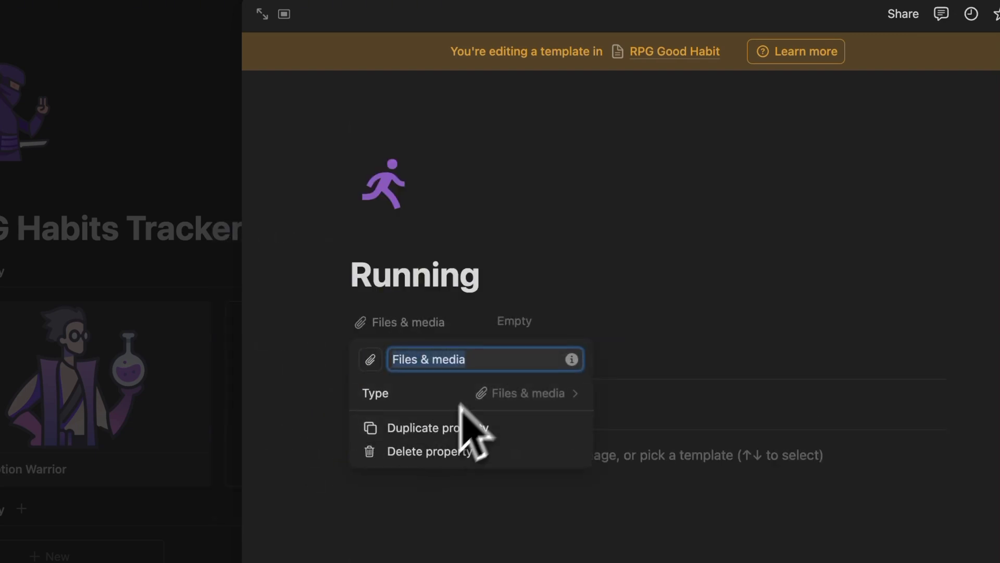
text(cover)
key(Return)
Step: Upload the purple running illustration from the Downloads folder to the Running template's cover property
click(561, 328)
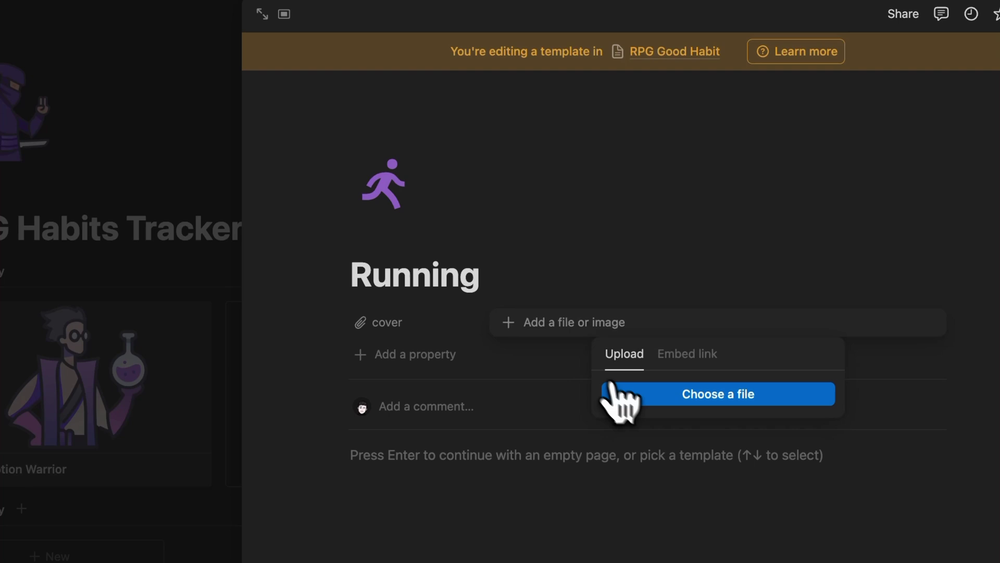
click(619, 392)
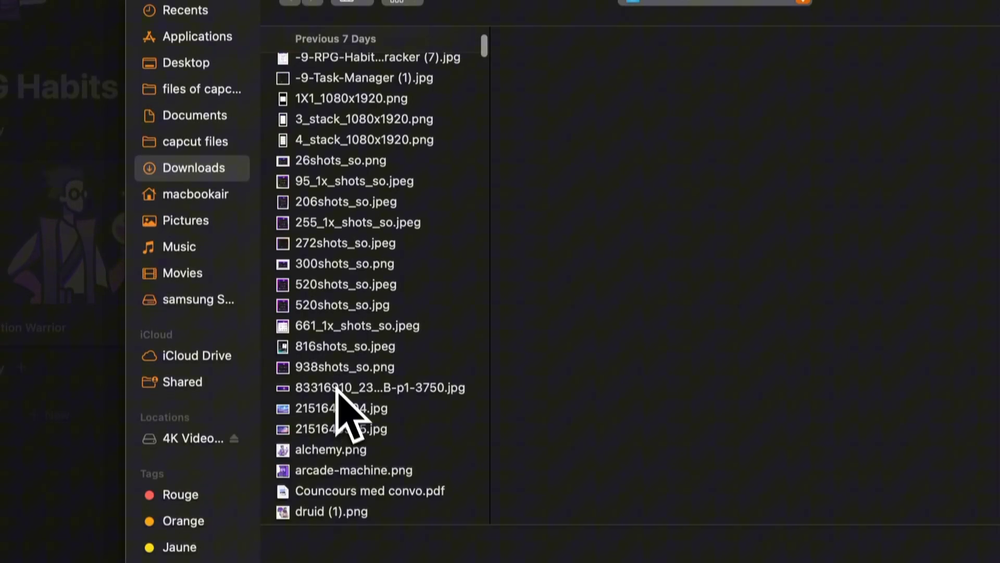
scroll(336, 388, down, 10)
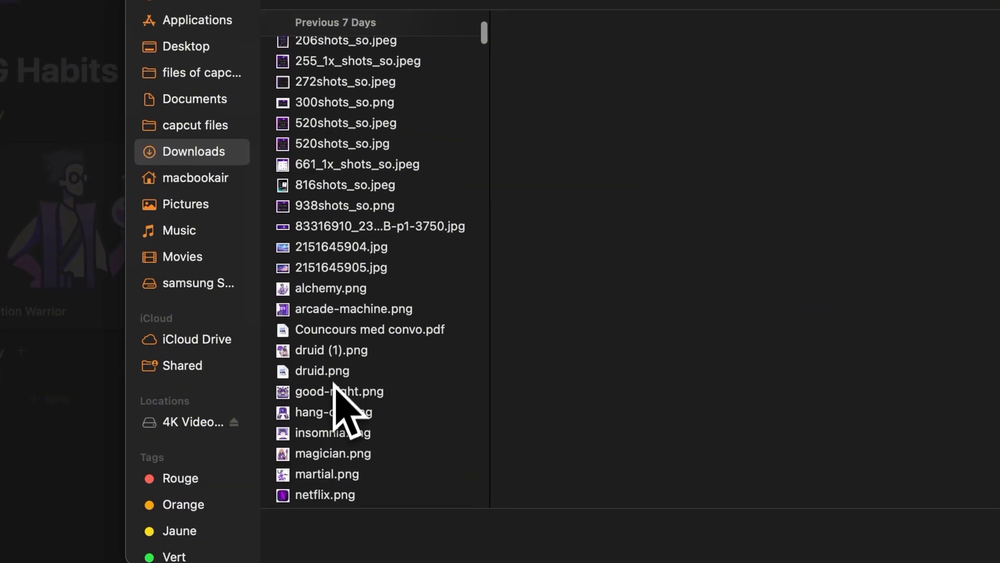
click(328, 344)
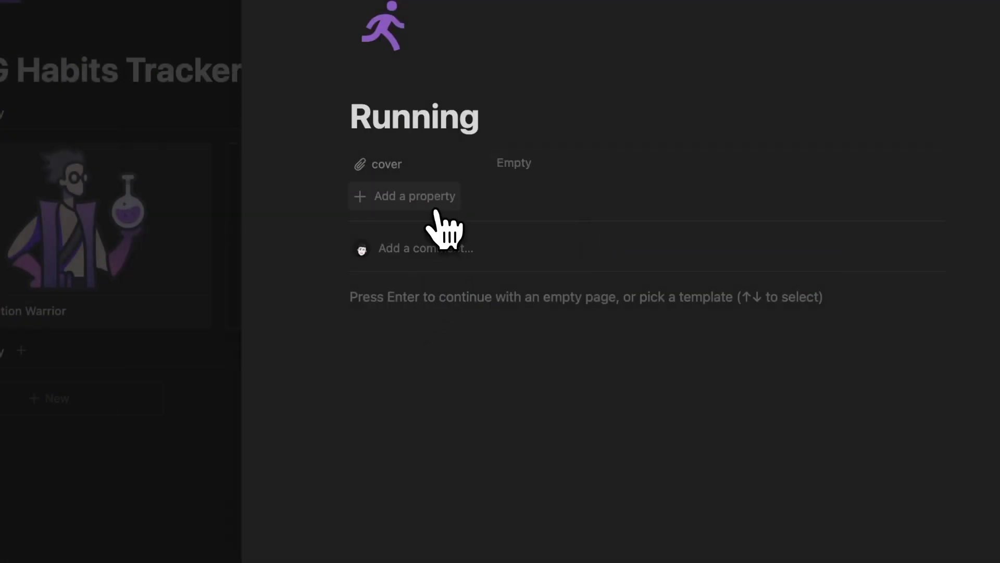
Step: Add a Number property named nubmer to the Running template and set its value to 70
click(436, 207)
text(nubmer)
key(Return)
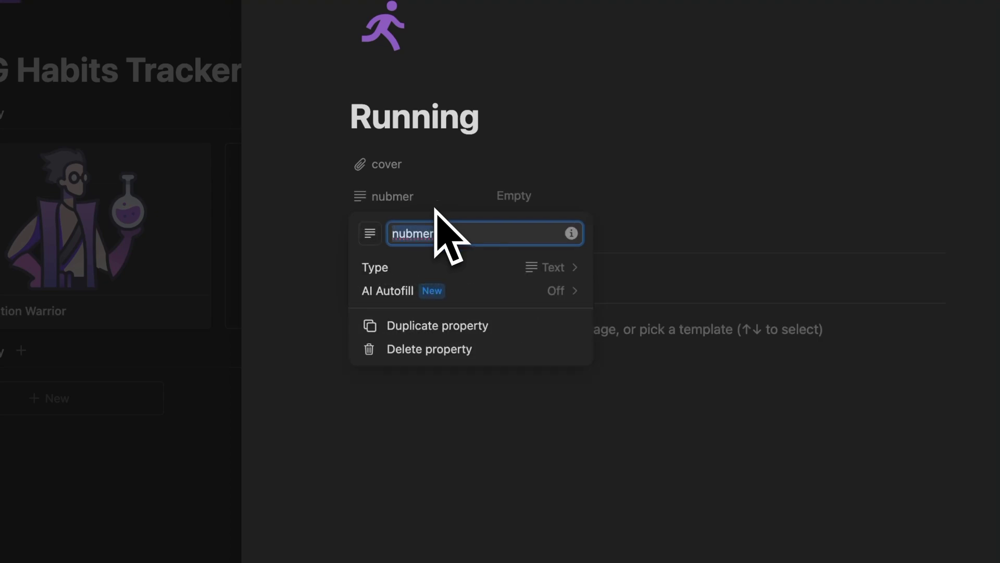
click(483, 263)
text(num)
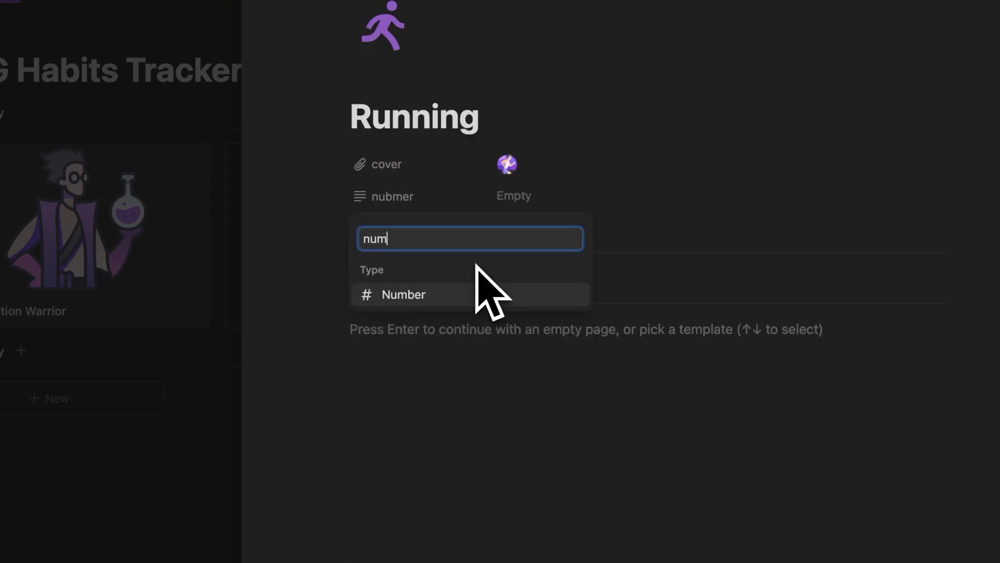
key(Return)
key(Escape)
click(544, 197)
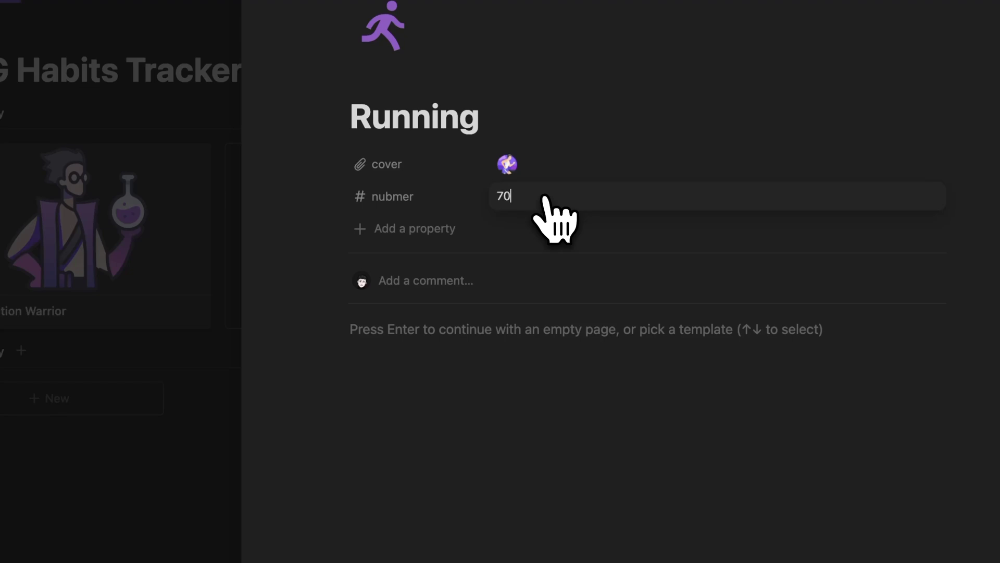
Step: Add a Relation property to the Running template that links to the RPG Character database
click(416, 229)
text(relat)
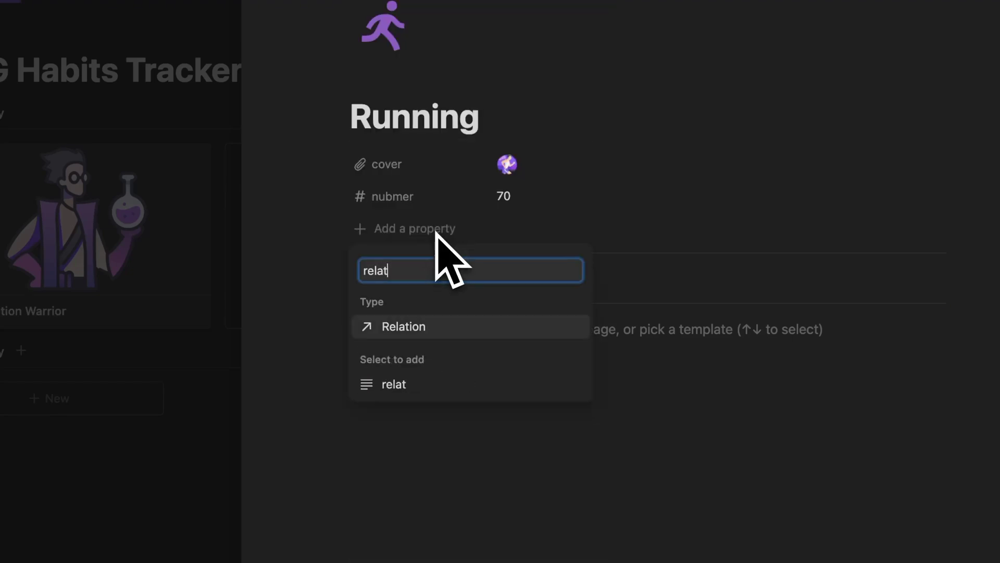
key(Return)
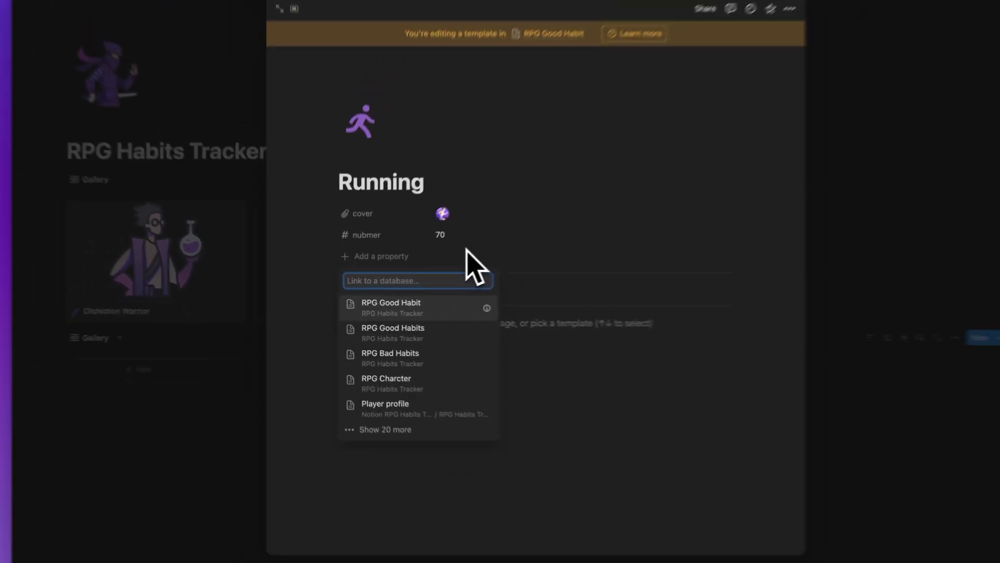
text(RPG Char)
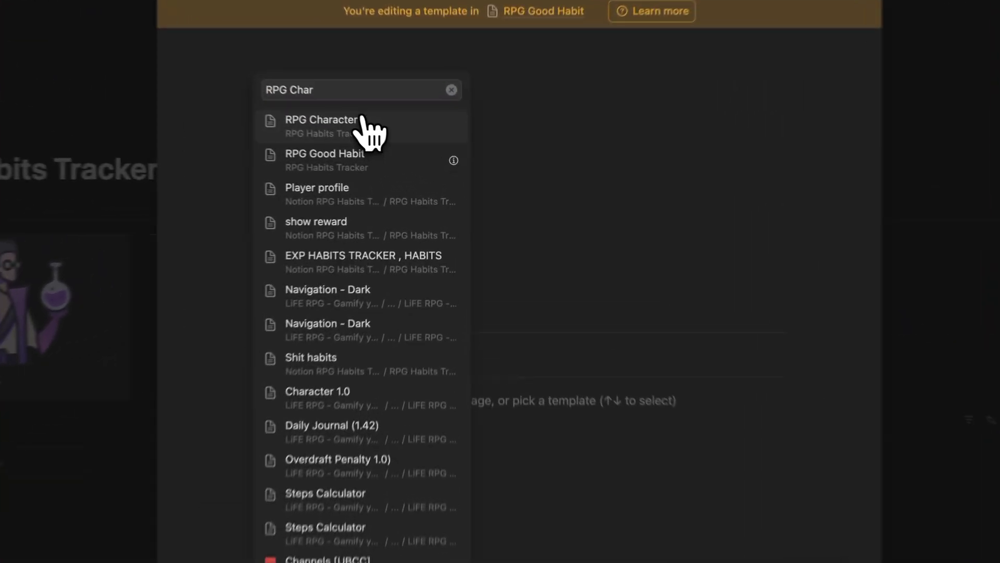
click(406, 148)
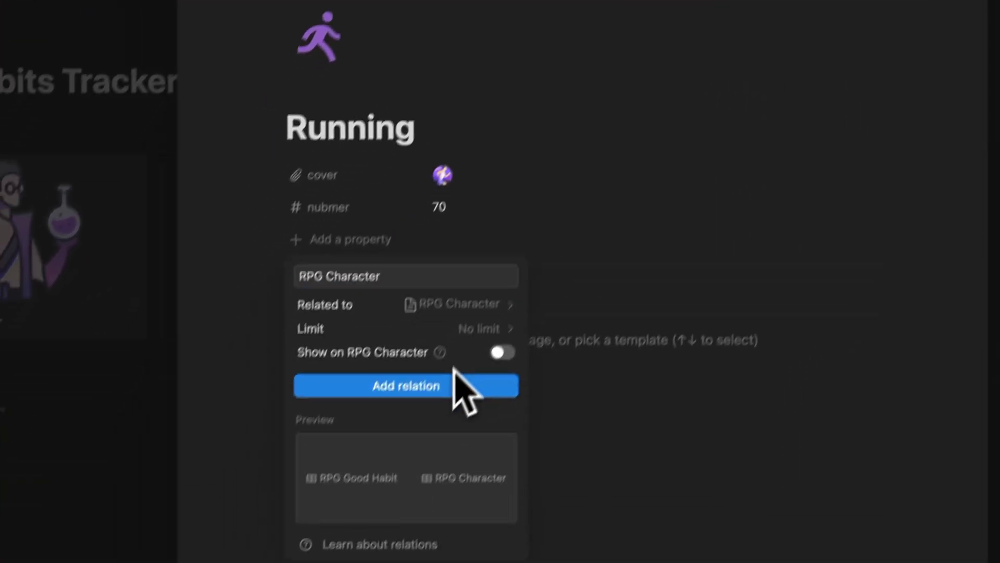
click(380, 437)
click(354, 527)
click(594, 177)
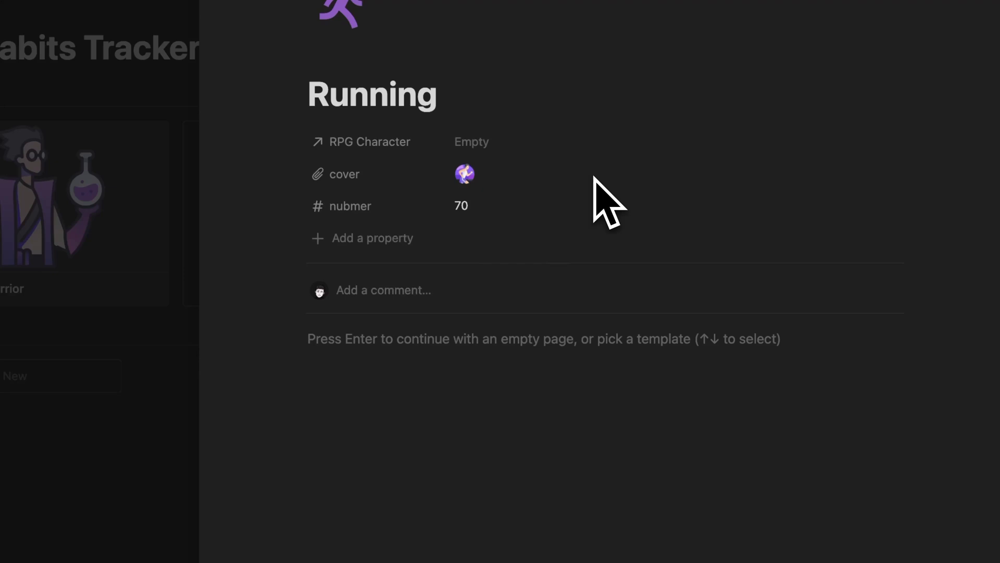
click(359, 269)
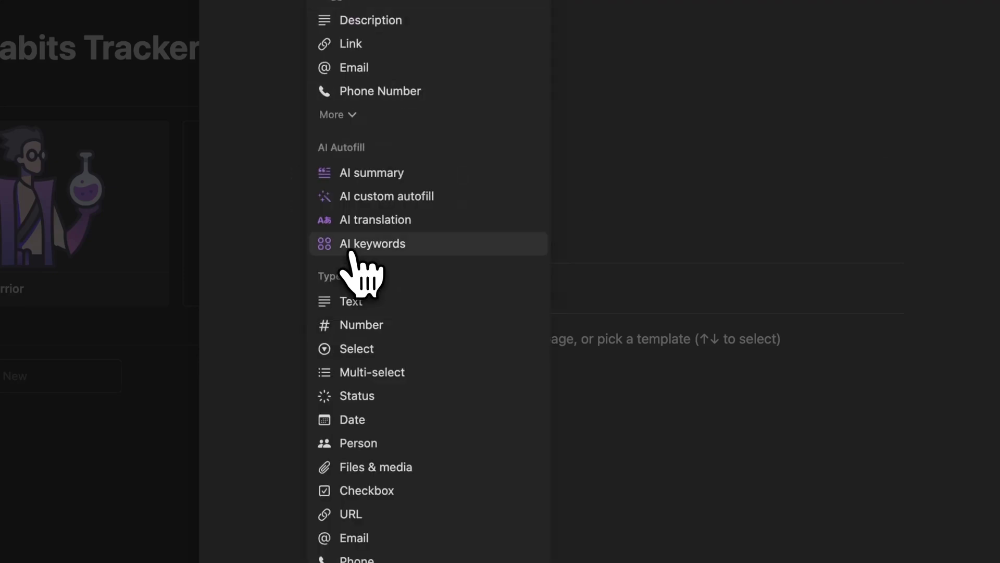
text(form)
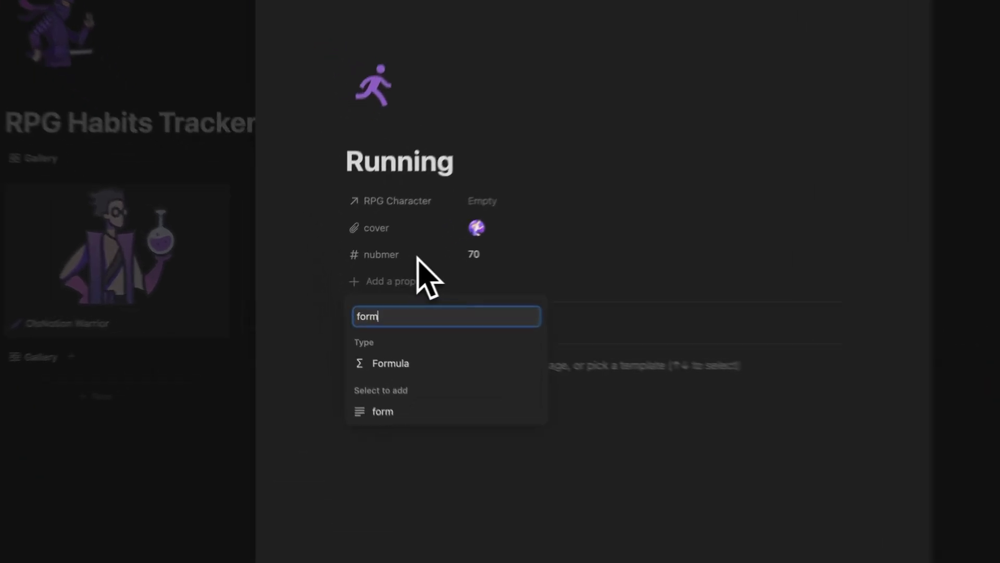
click(370, 265)
Step: Rename the nubmer property to EXPS
click(420, 276)
text(e)
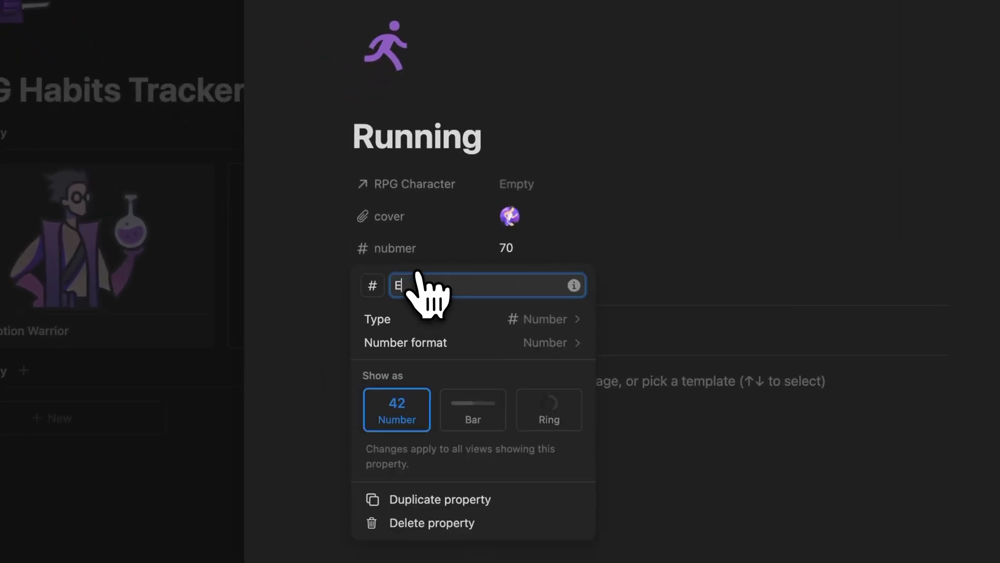
text(XPS)
key(Return)
Step: Add a Formula property named Aesthetic EXPS with the formula style(" Habits " + EXPS + " Exps", "purple","gray_background")
click(417, 280)
text(form)
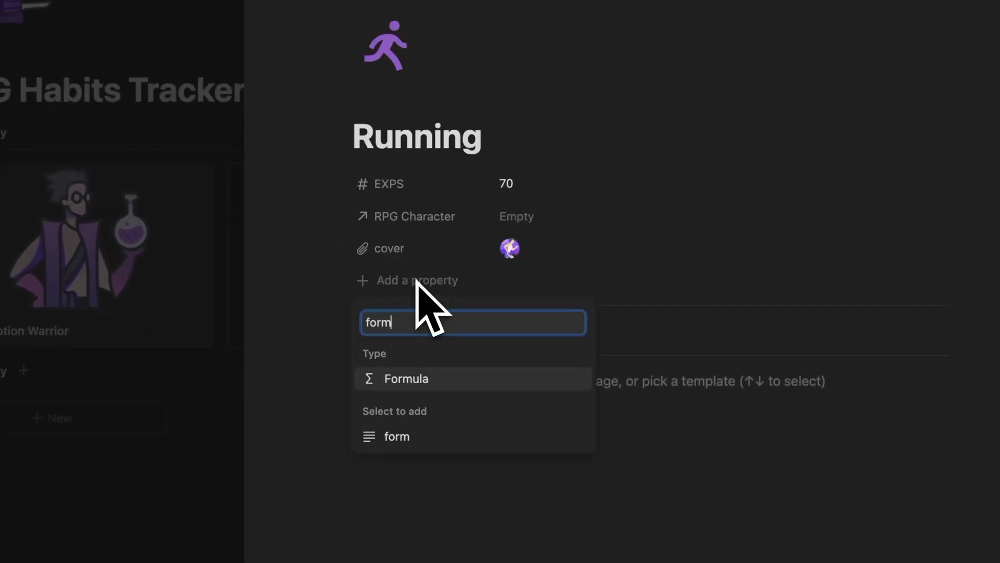
click(409, 378)
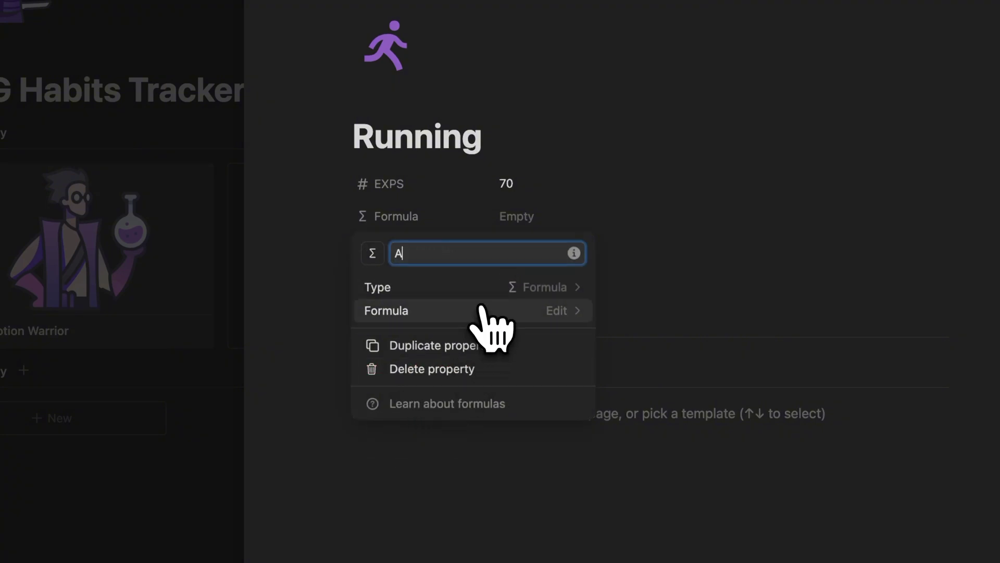
text(Aesthetic E)
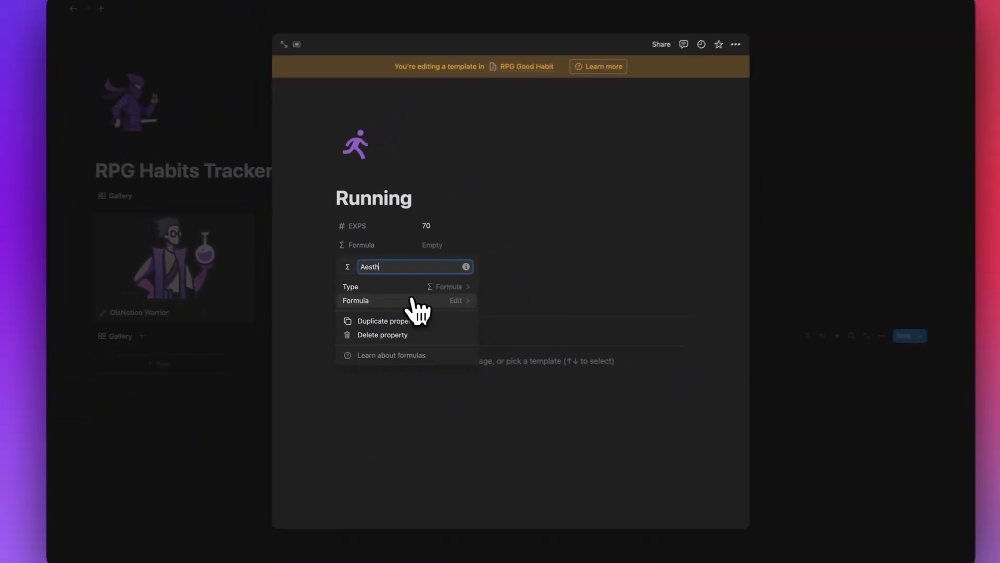
text(XPS)
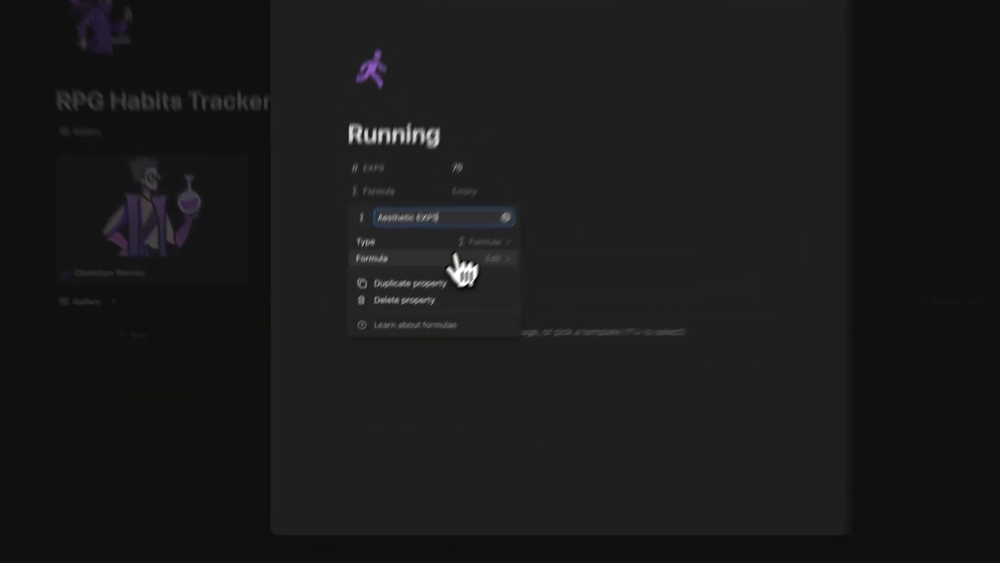
click(407, 300)
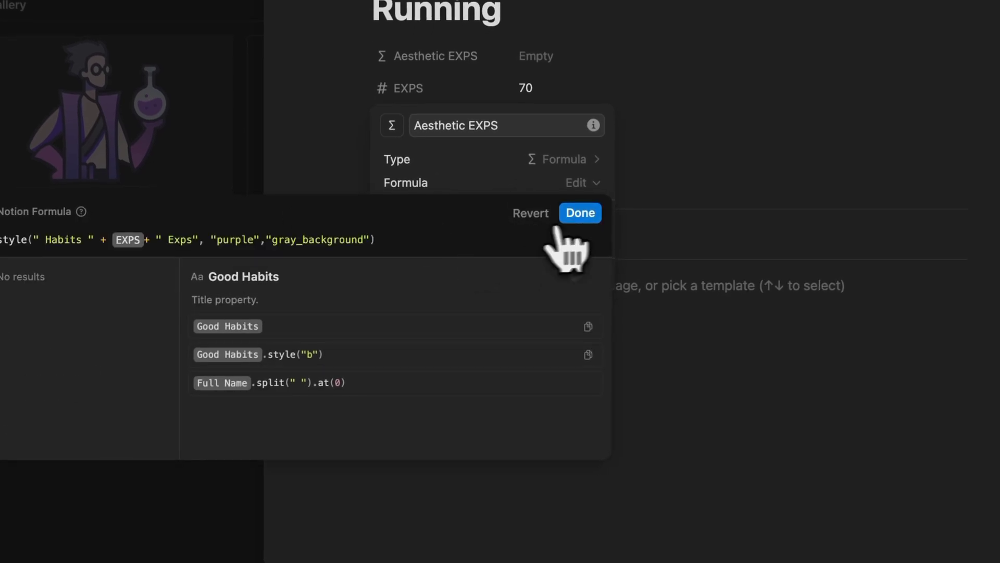
click(571, 215)
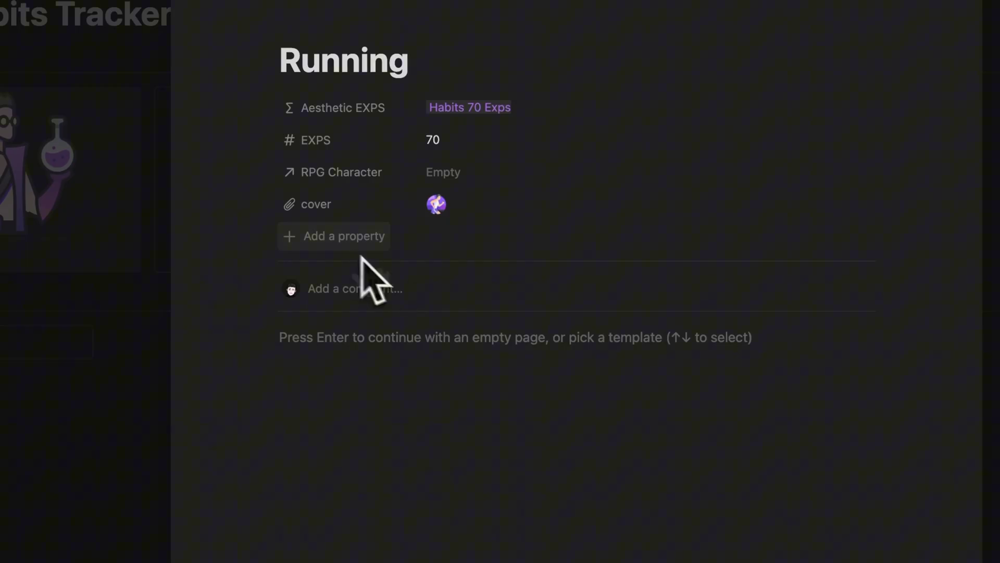
Step: Add a Button property named Habit Done to the Running template
click(355, 236)
text(buit)
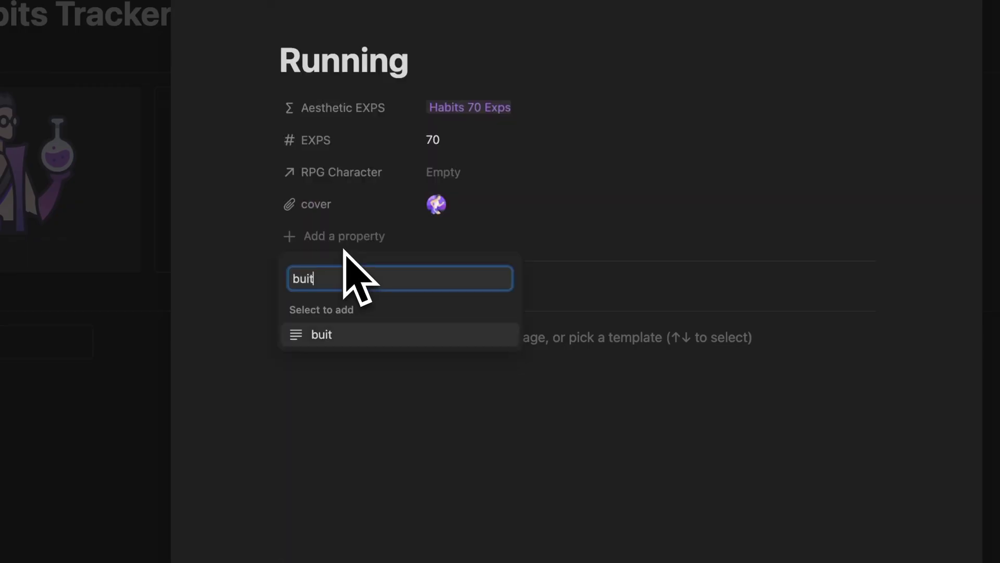
click(376, 333)
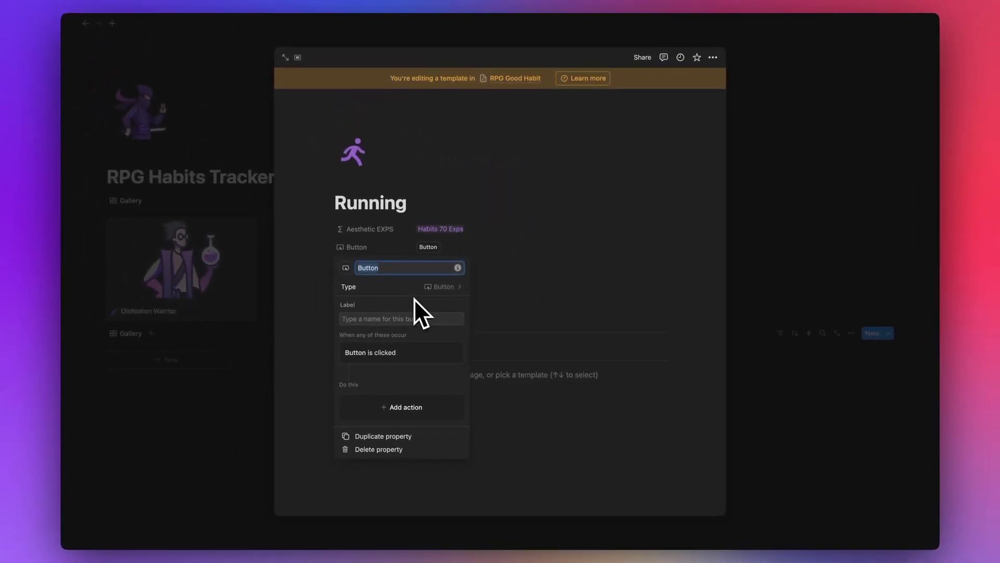
text(Habits Done)
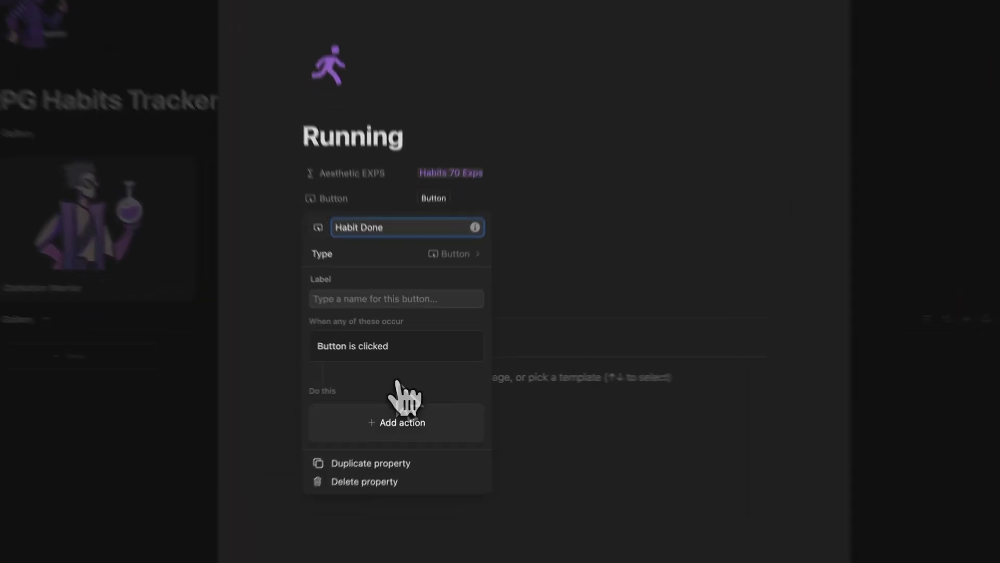
Step: Give the Habit Done button an action that replaces the RPG Character relation with OlsNotion Warrior
click(396, 407)
click(369, 392)
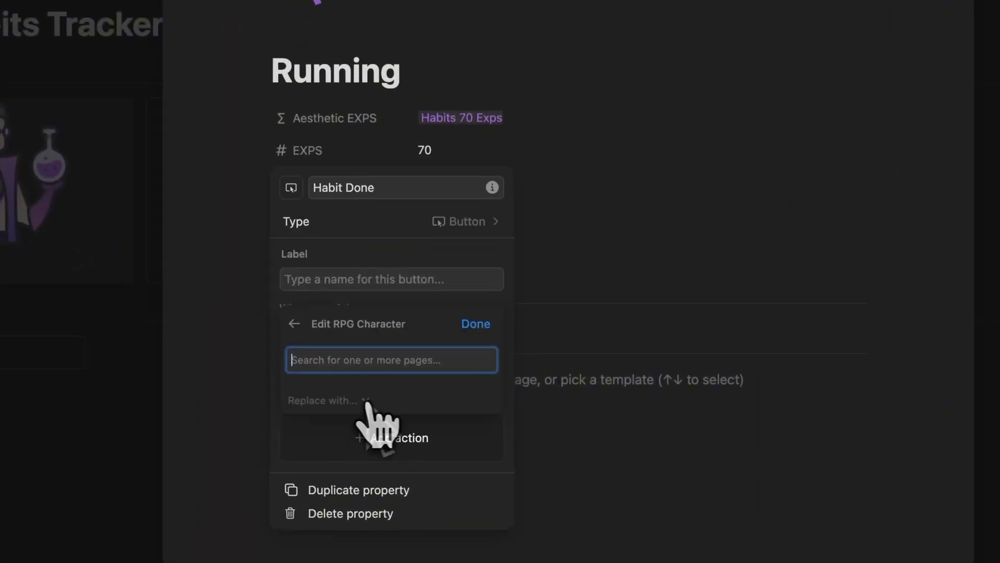
click(368, 397)
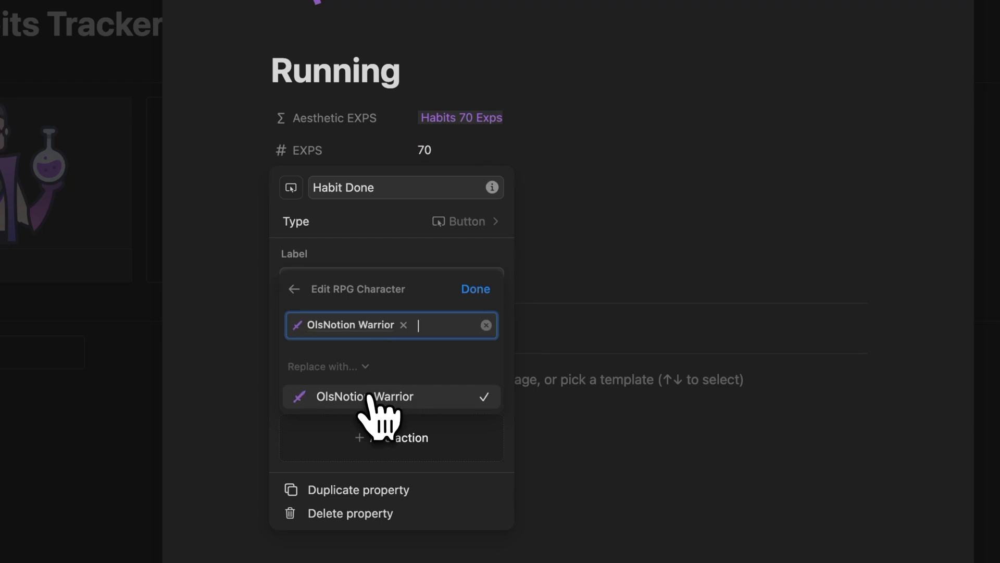
click(476, 289)
click(536, 286)
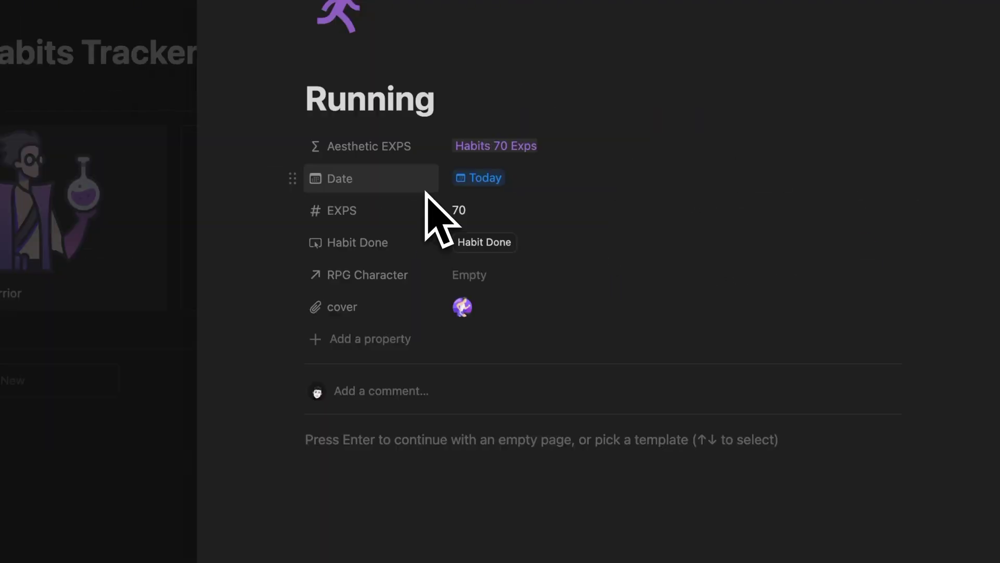
click(483, 180)
click(480, 245)
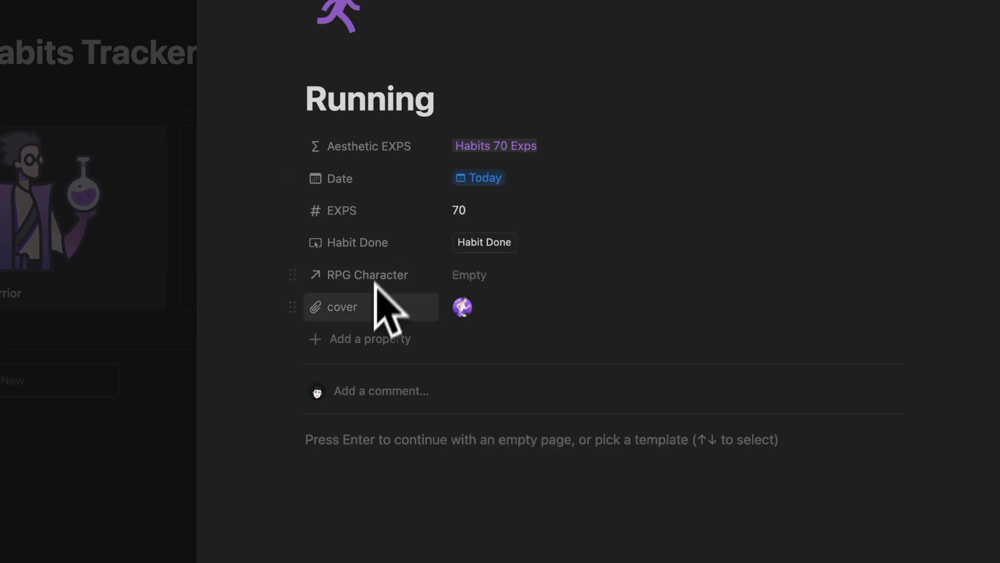
Step: Add a Formula property named Today EXPS to the Running template
click(365, 338)
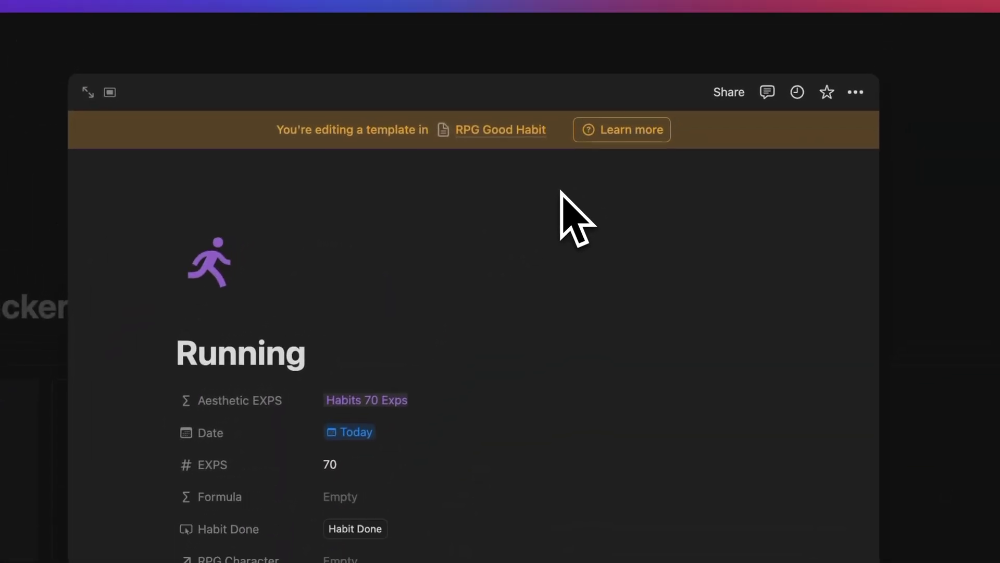
text(T)
text(oday Ex)
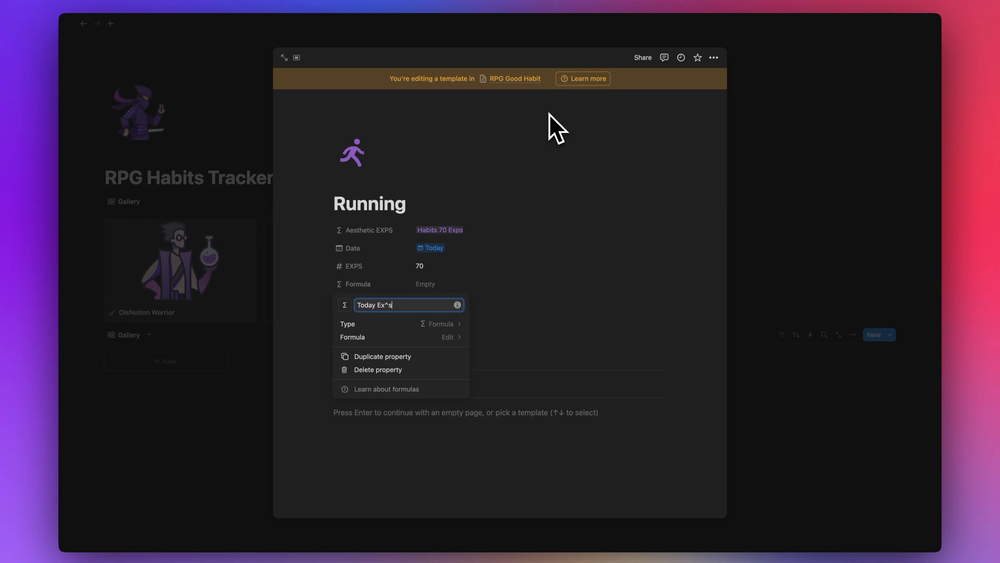
text(PS)
key(Return)
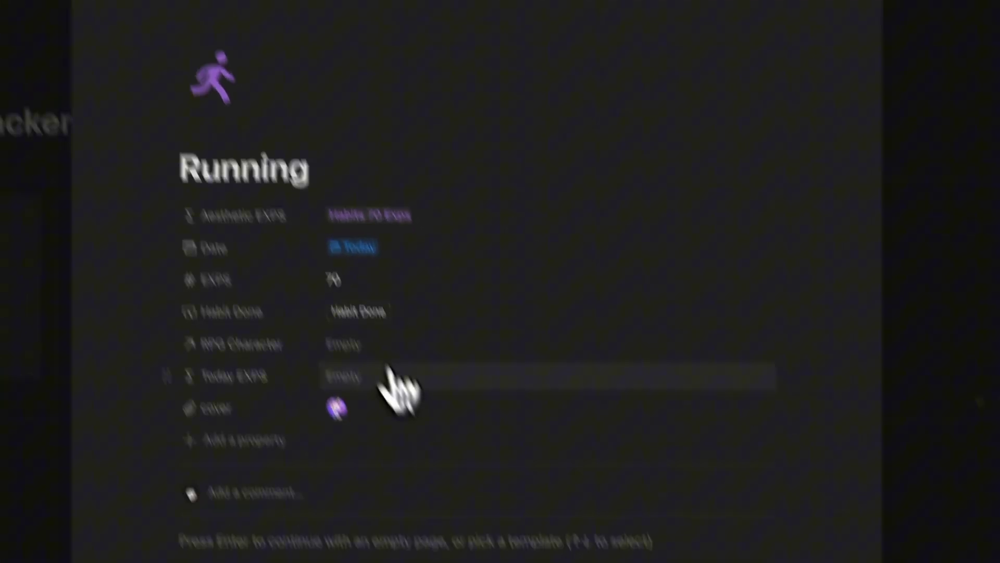
Step: Set the Today EXPS formula to if(formatDate(Date,"MMMM D, Y") == formatDate(today(),"MMMM D, Y") , EXPS,"")
click(391, 375)
text(if(formatDate(Date,"MMMM D, Y") == formatDate(today(),"MMMM D, Y") , EXPS,""))
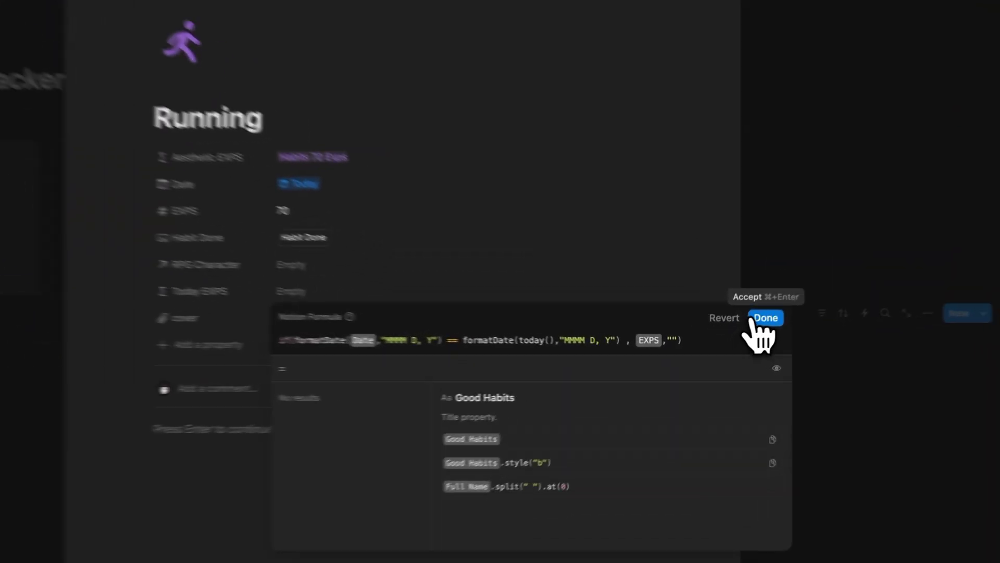
click(742, 336)
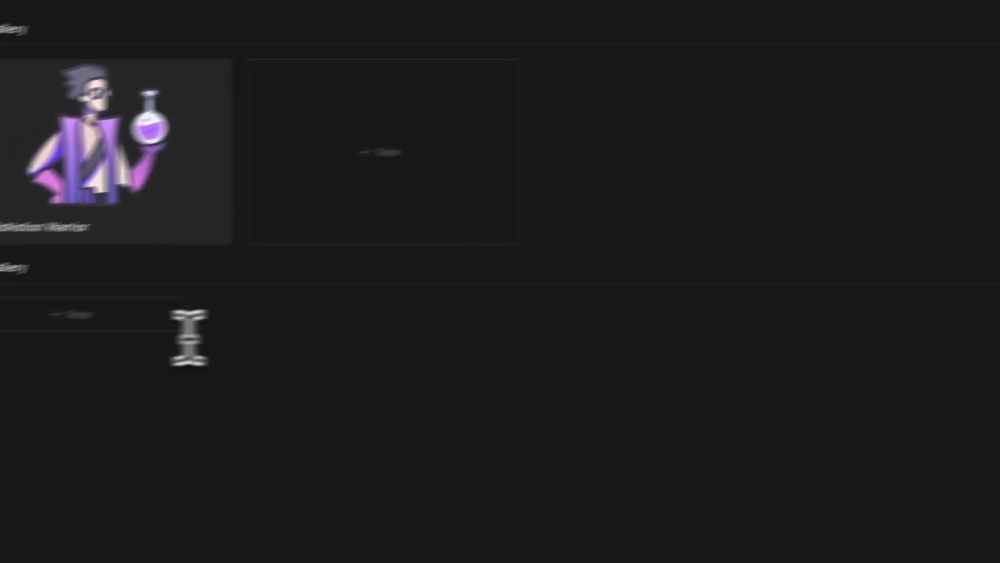
Step: Create a new page in the good habits gallery from the Running template
click(200, 313)
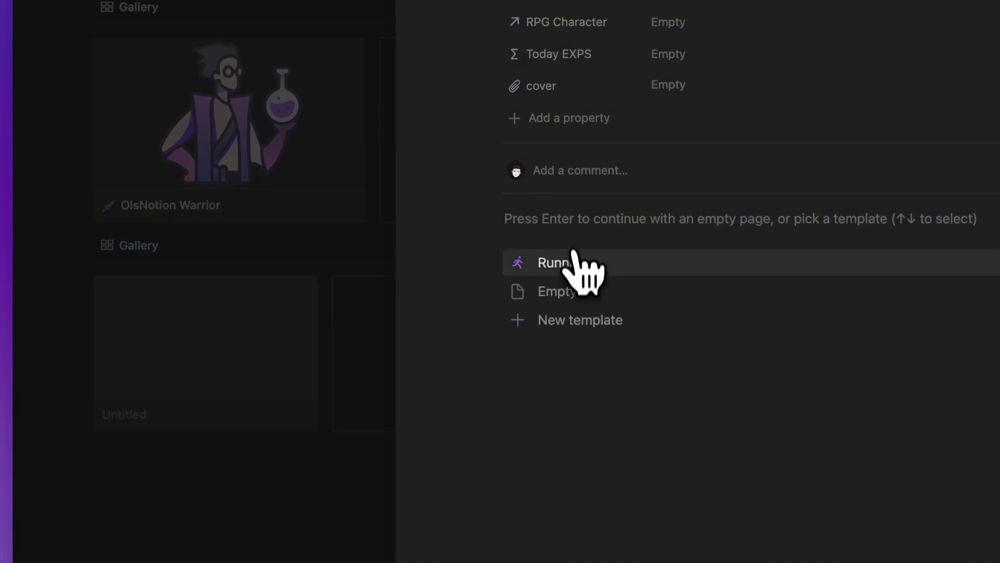
click(573, 255)
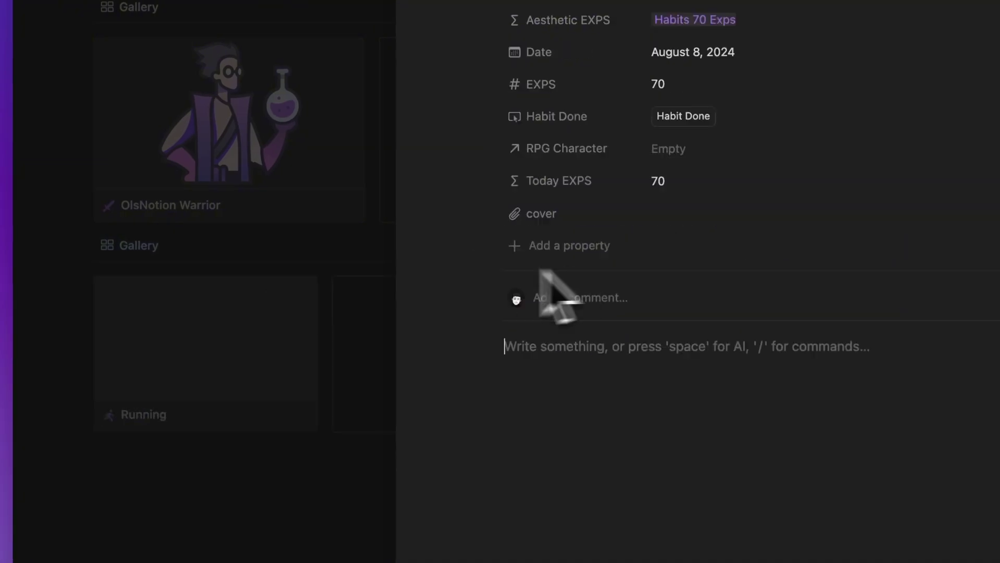
Step: Set the good habits gallery's card size to Large and its card preview to the cover property
click(311, 291)
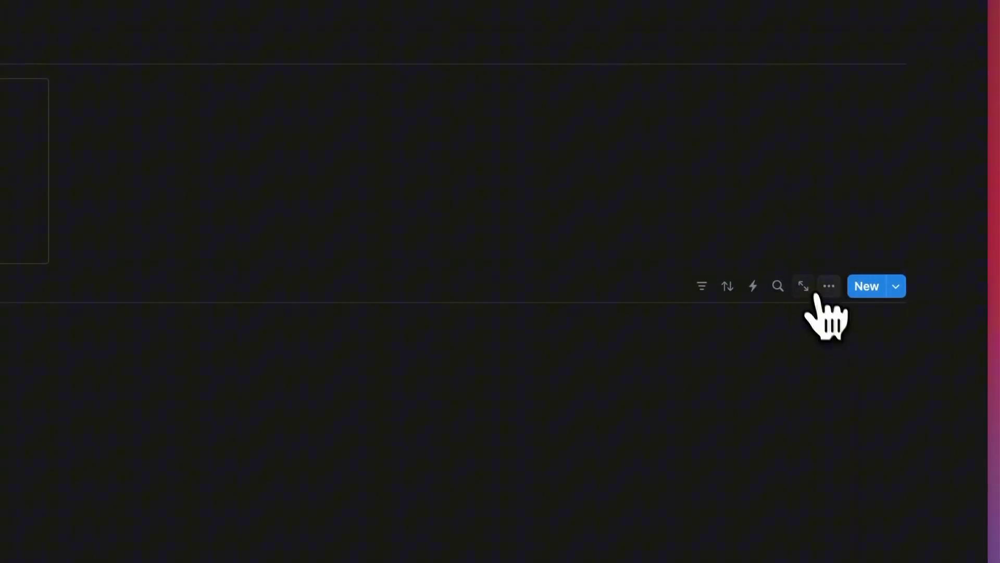
click(828, 285)
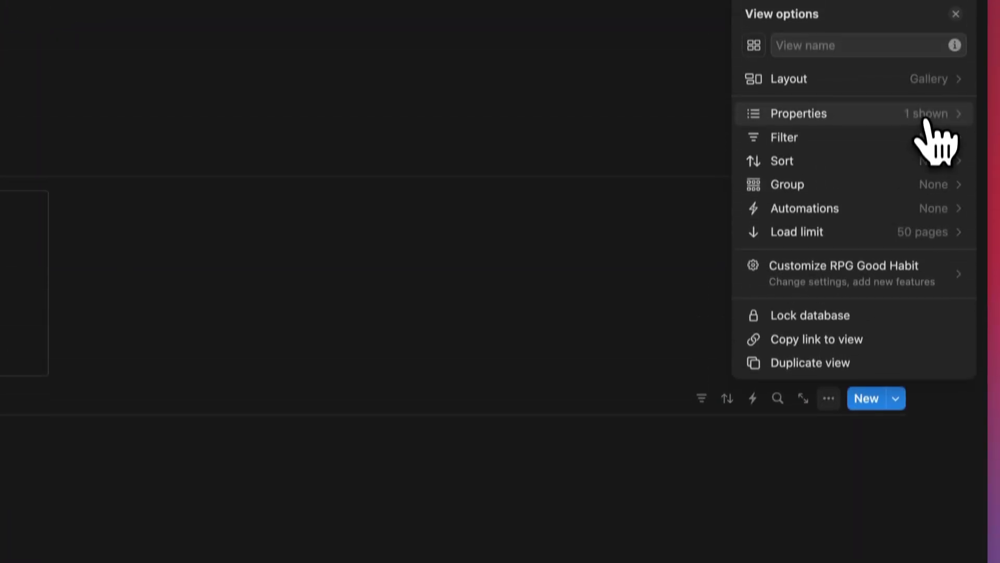
click(938, 106)
click(922, 263)
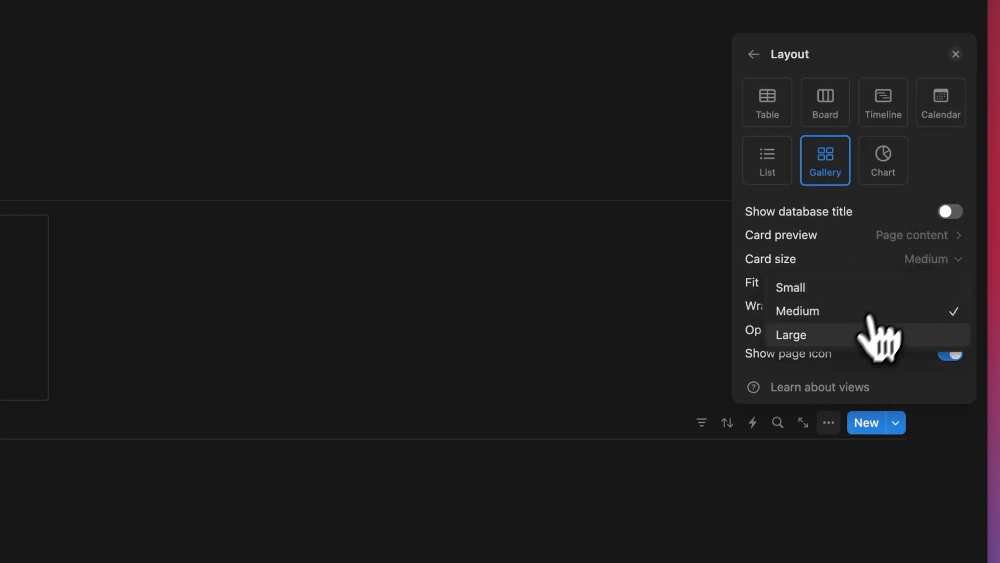
click(877, 334)
click(911, 240)
click(867, 328)
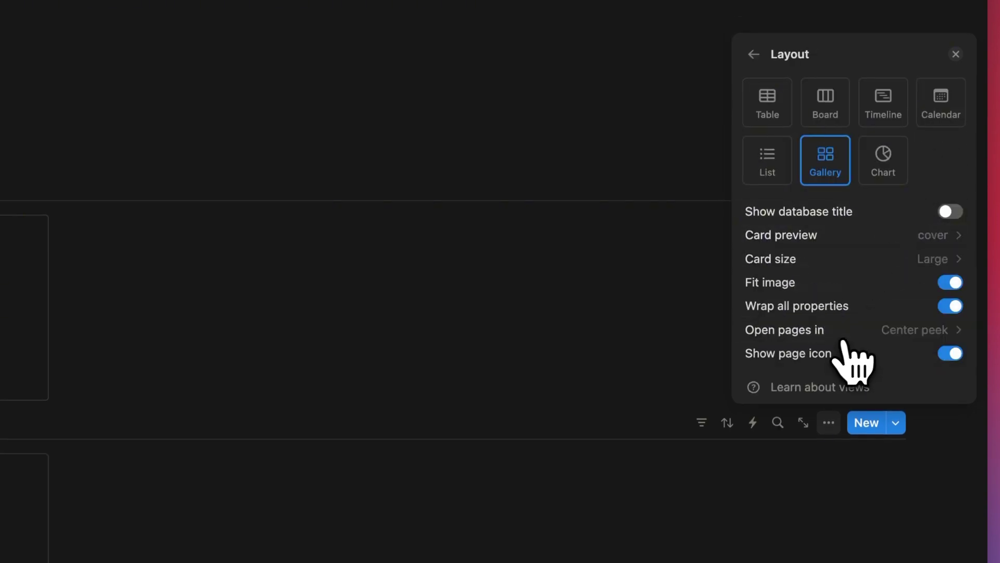
click(672, 419)
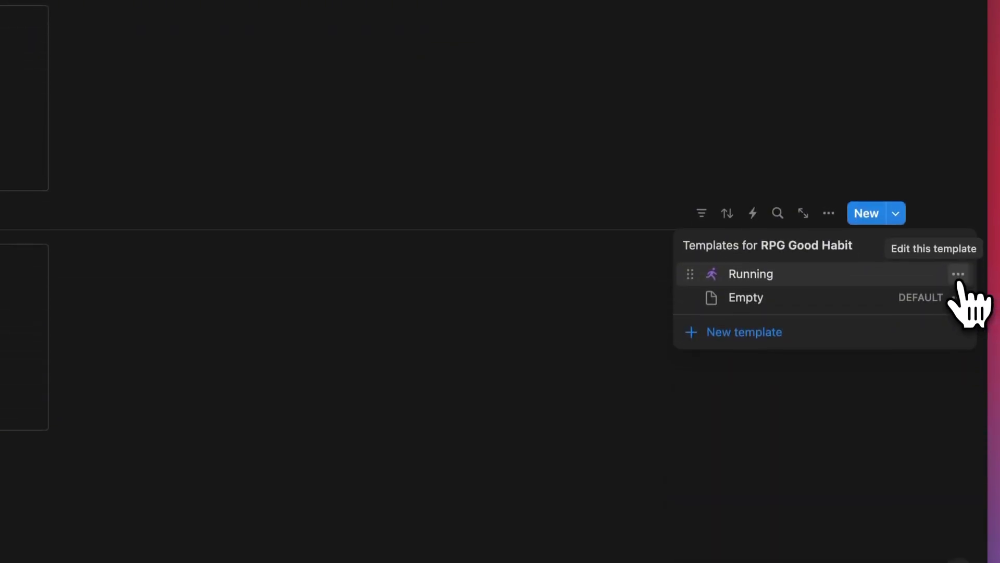
Step: Set the Running template to repeat daily, every 1 day at 12:00 AM, starting Thu, Aug 8, 2024
click(959, 273)
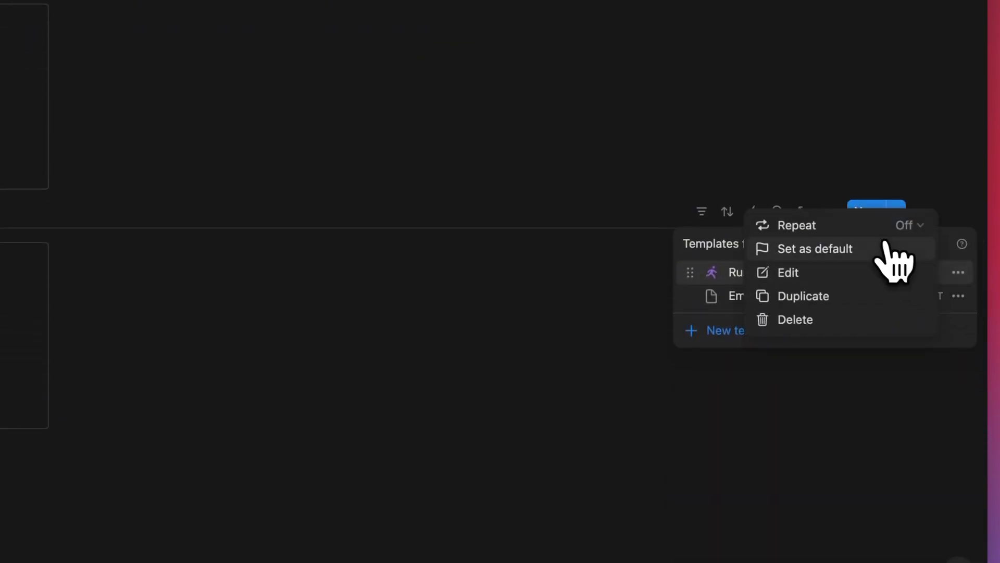
click(867, 249)
click(905, 234)
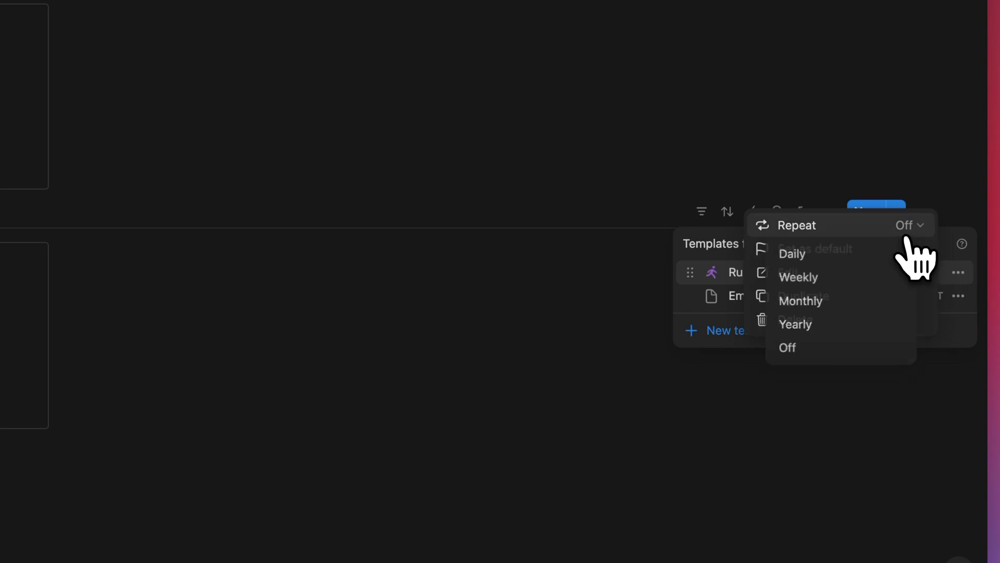
click(854, 255)
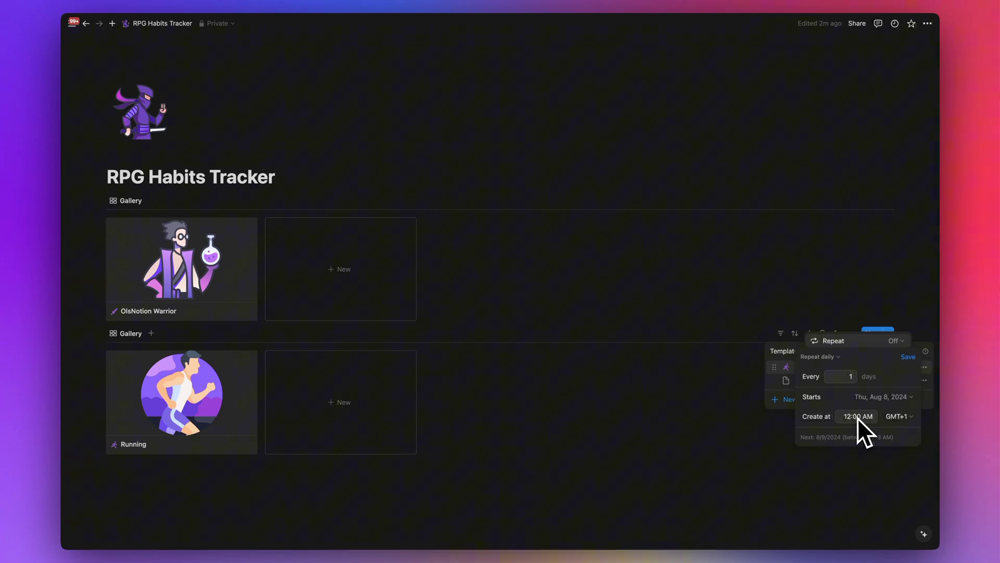
click(908, 356)
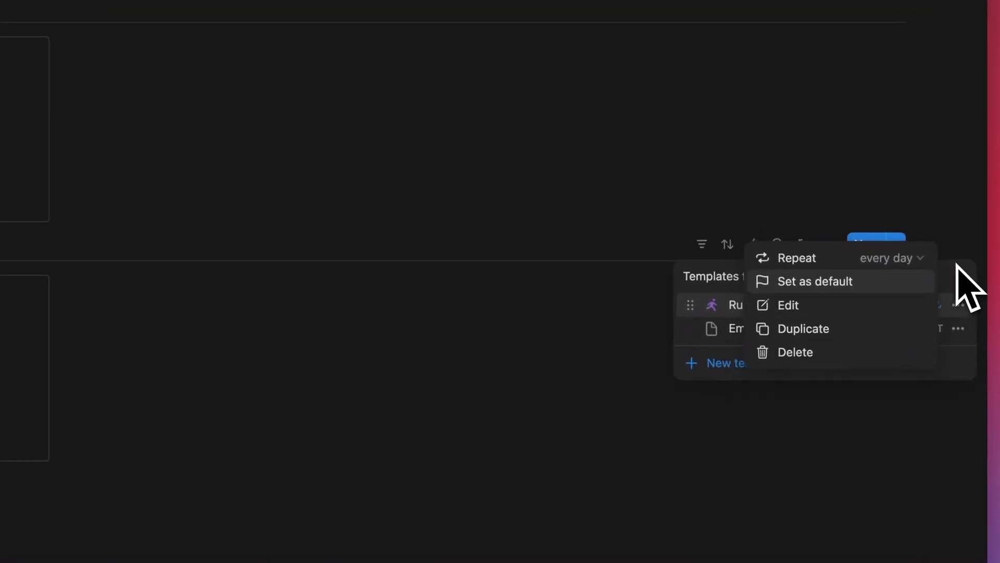
click(958, 264)
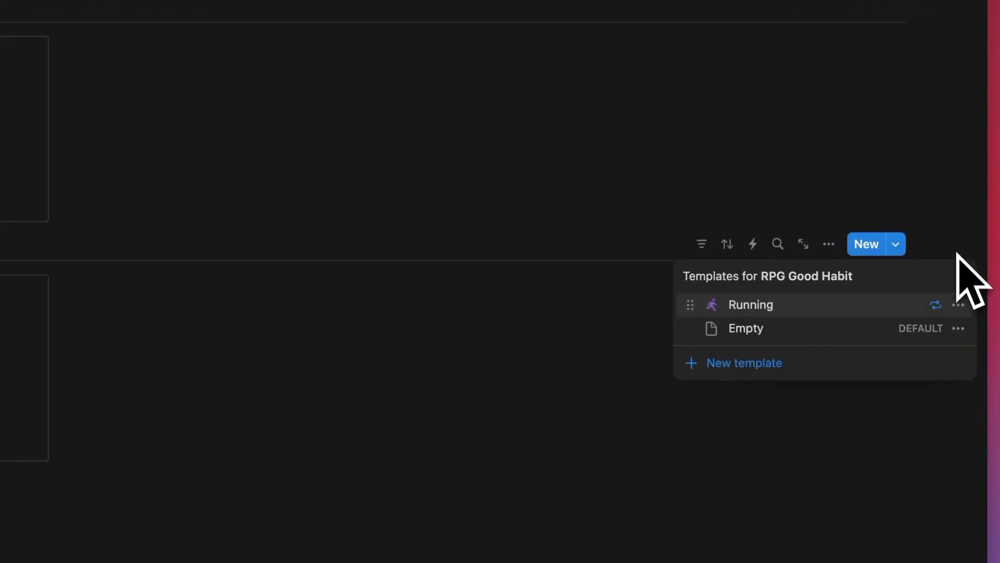
click(960, 244)
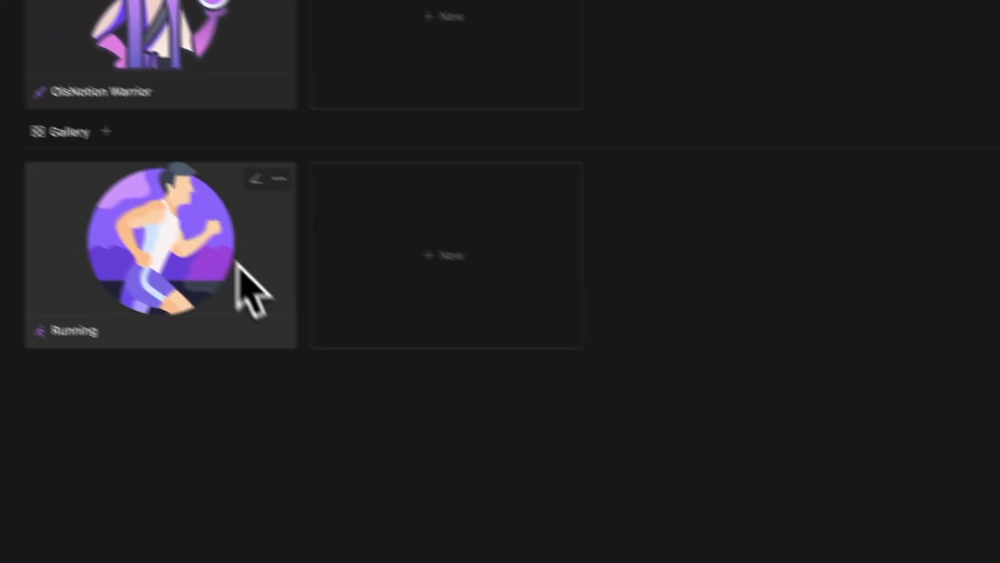
click(195, 395)
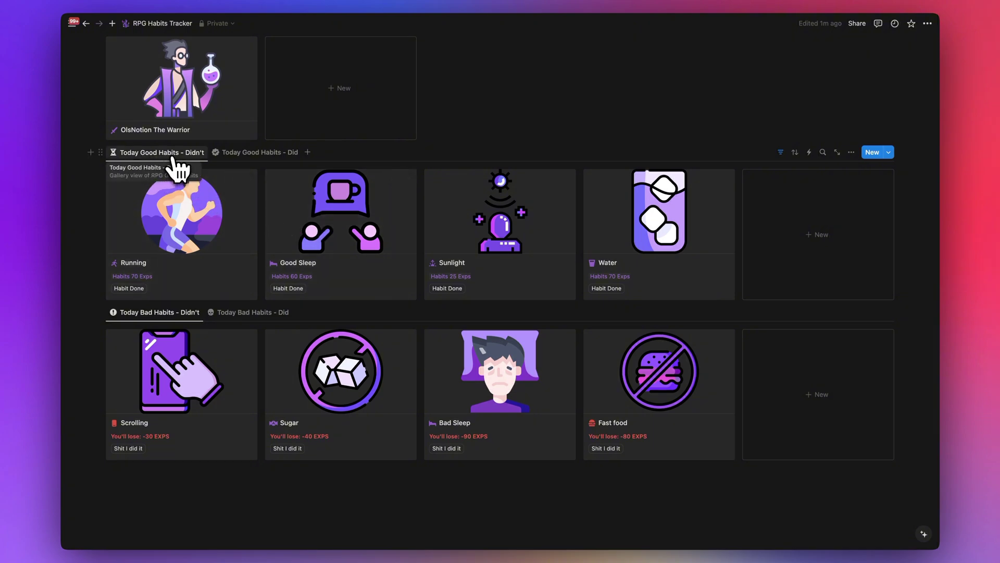
Step: Mark the Running habit as done and show the Today Good Habits - Did view
click(219, 154)
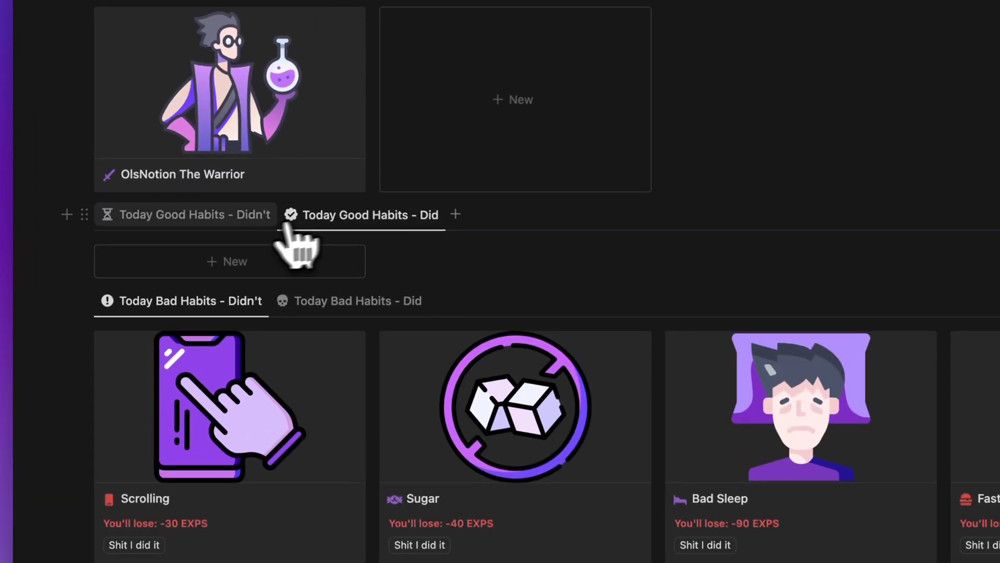
click(222, 221)
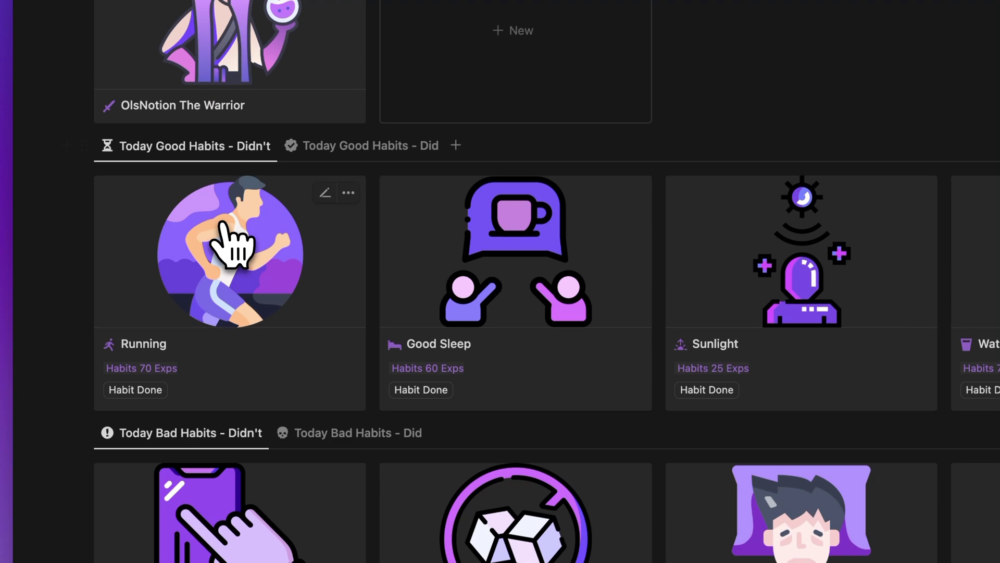
click(148, 390)
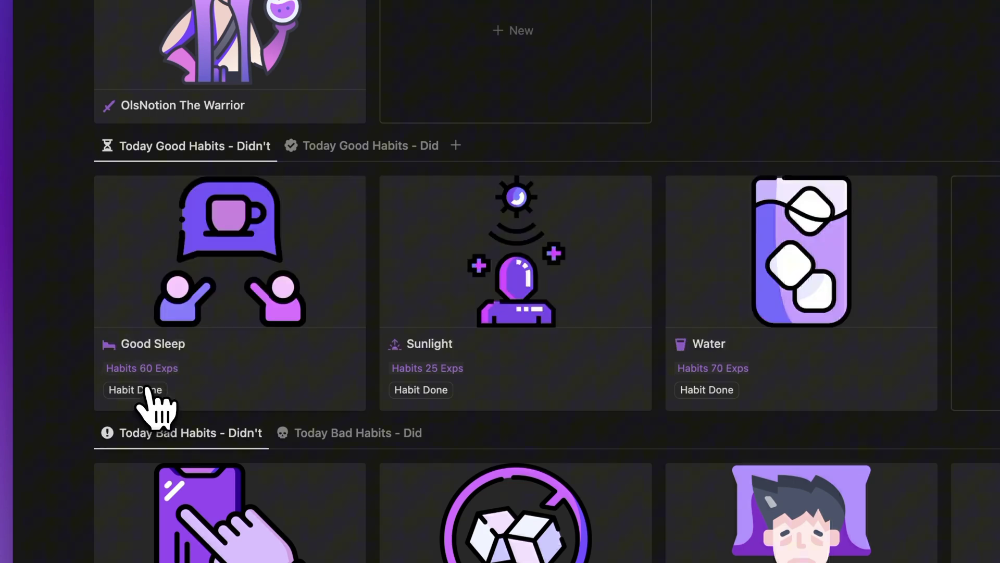
click(372, 148)
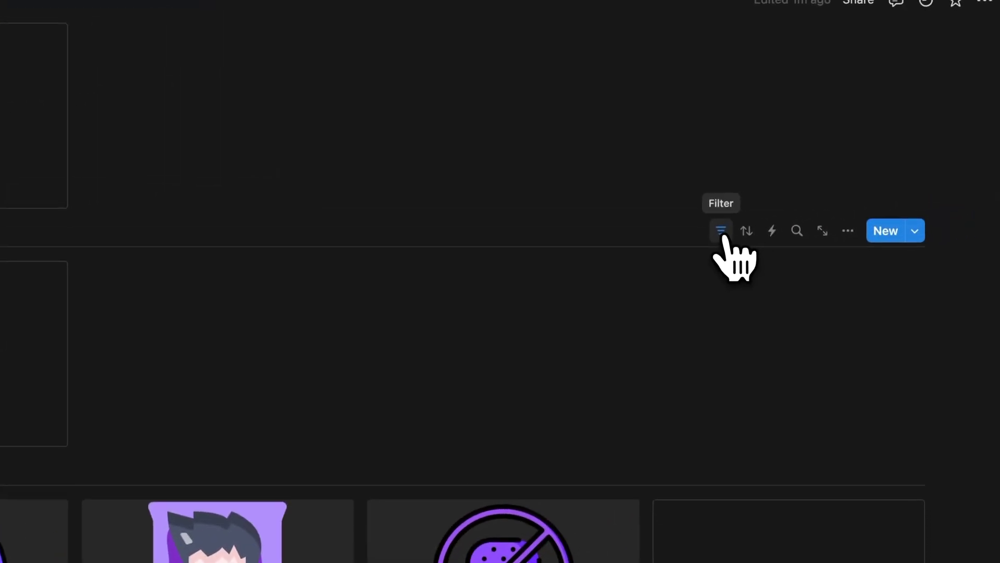
Step: Examine the filter rules of the Today Good Habits - Did and Today Good Habits - Didn't views
click(721, 230)
click(134, 239)
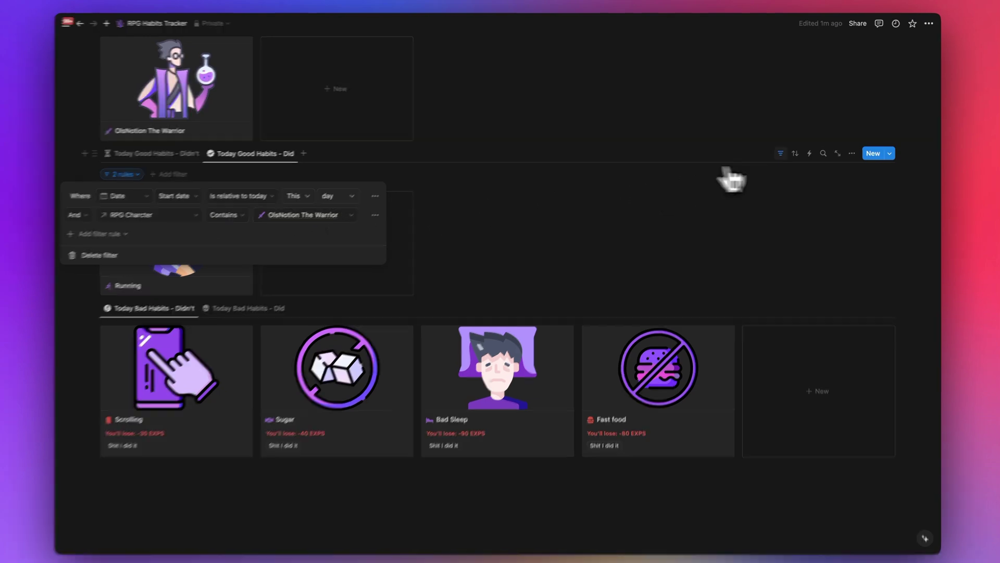
click(780, 152)
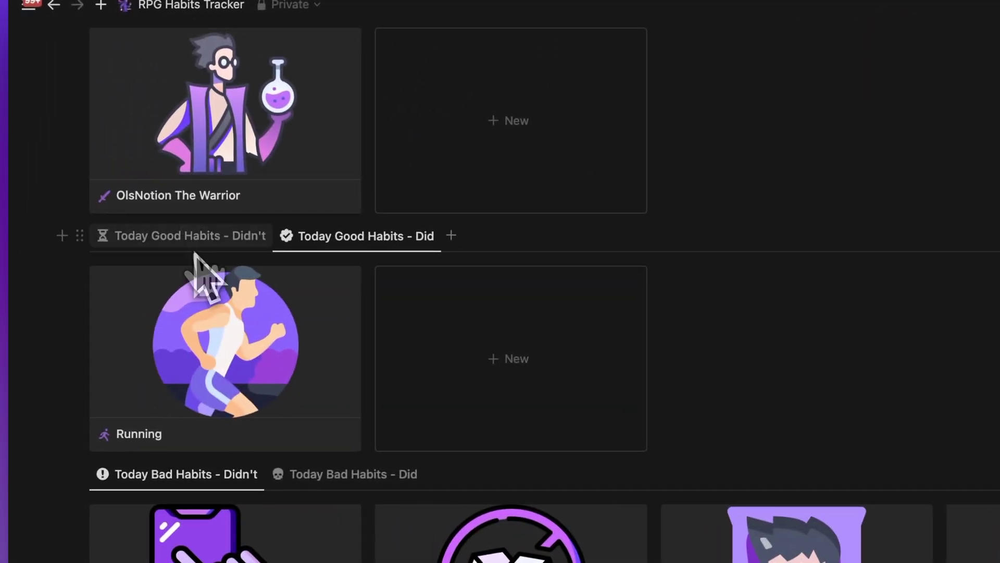
click(181, 237)
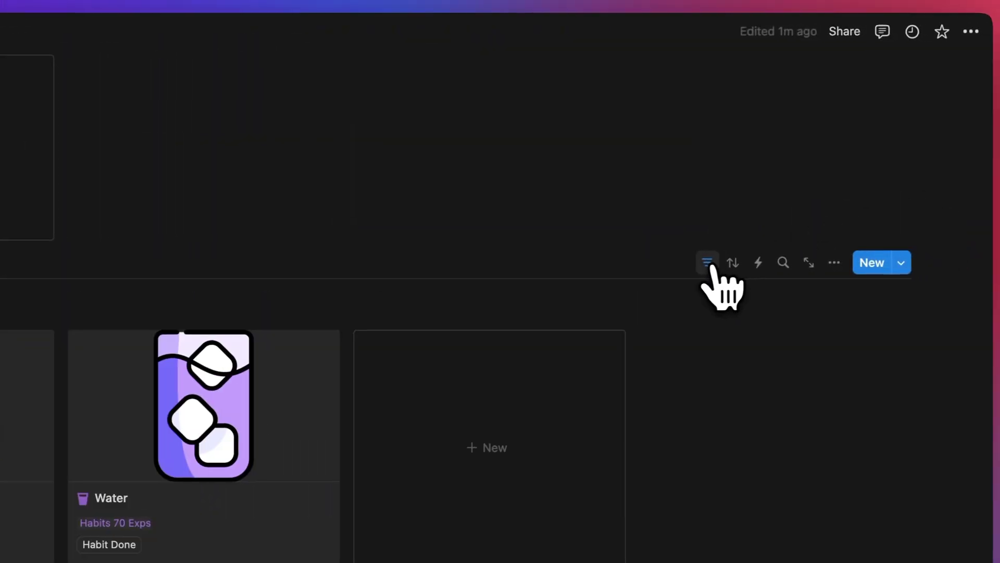
click(760, 260)
click(0, 297)
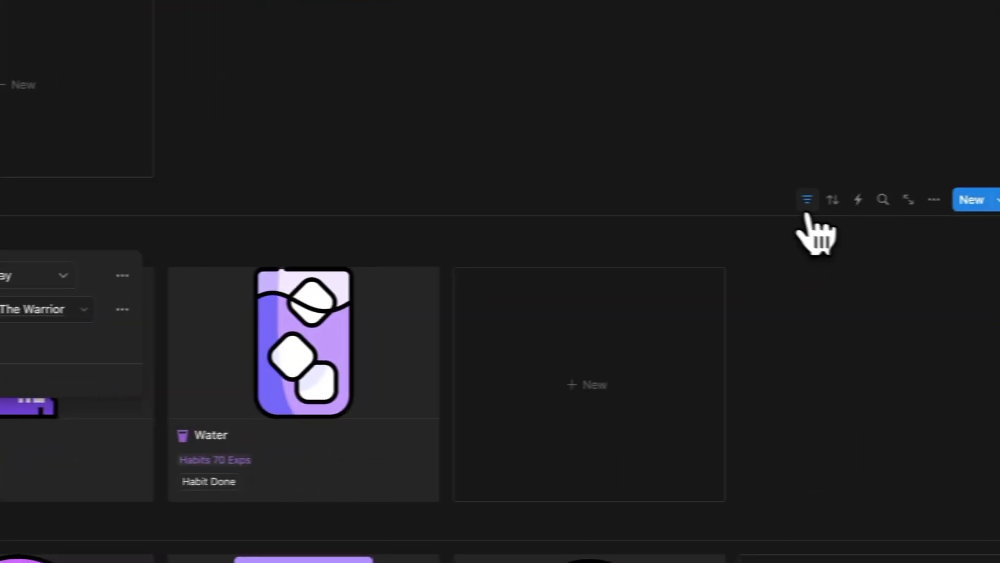
click(807, 201)
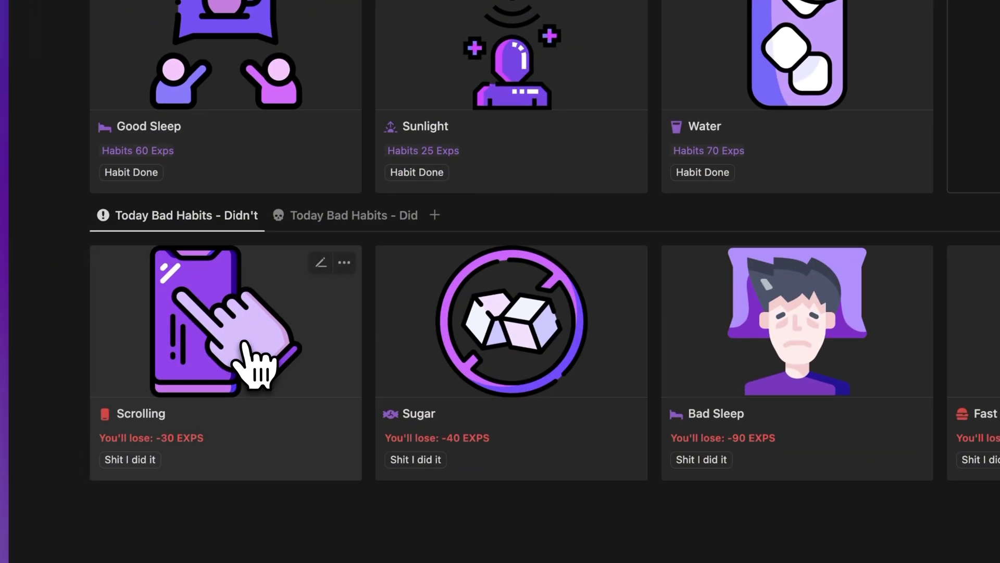
Step: Insert an inline table database below the bad habits gallery and title it Reward RPG
scroll(224, 379, down, 3)
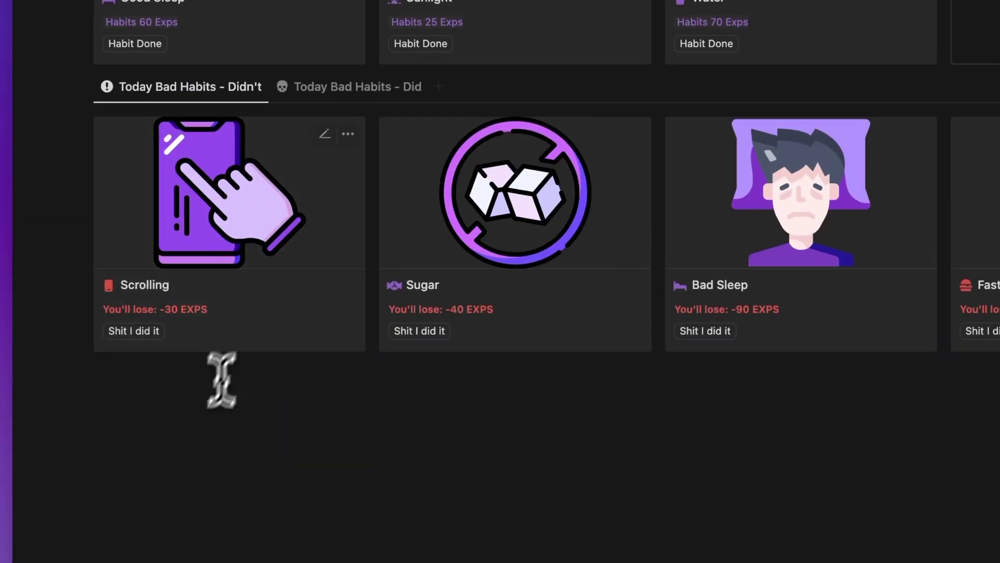
scroll(183, 432, up, 5)
scroll(183, 432, down, 5)
scroll(183, 430, up, 5)
scroll(167, 462, down, 6)
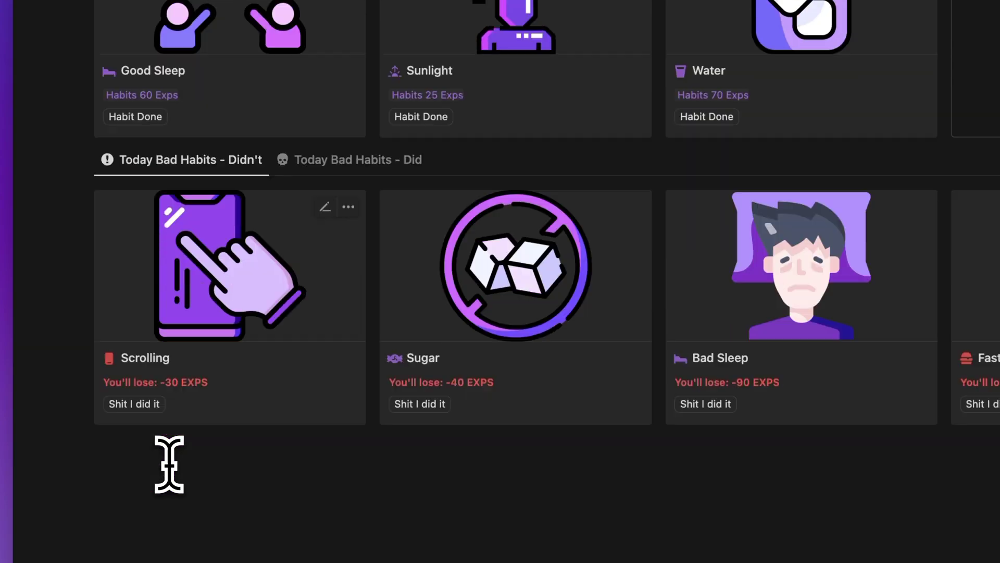
scroll(141, 446, up, 7)
scroll(96, 103, down, 10)
click(156, 265)
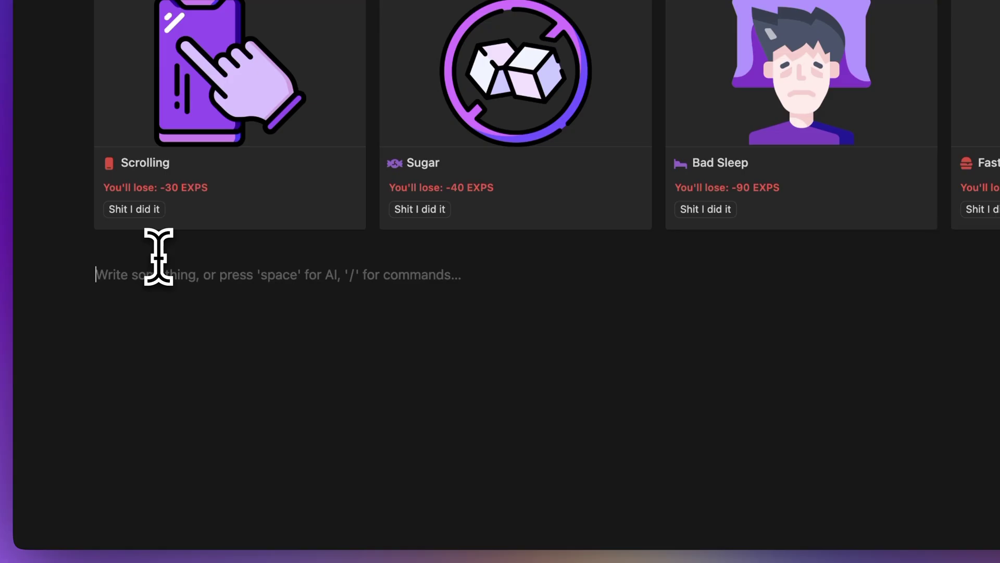
text(/table)
key(Down)
key(Return)
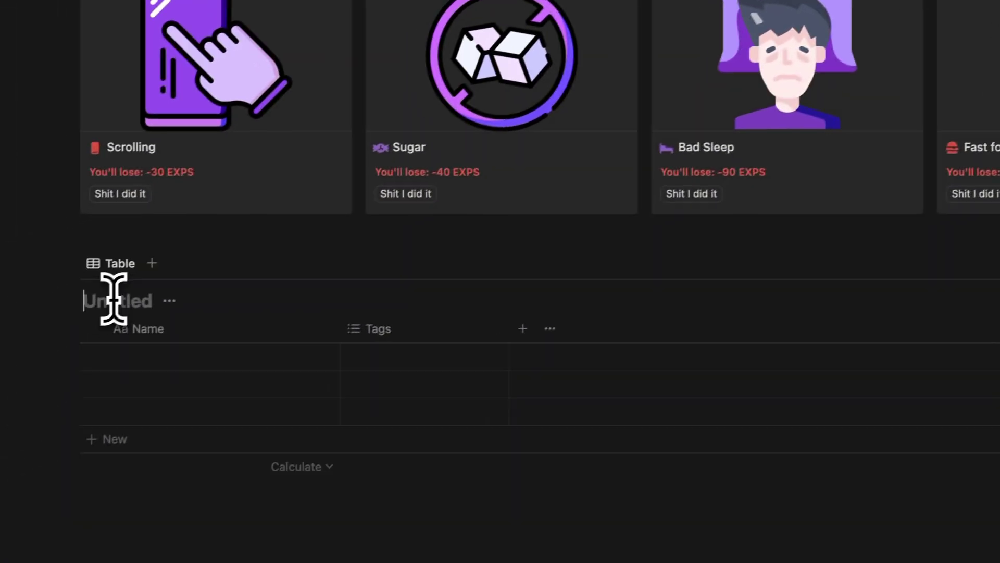
click(115, 296)
text(Re)
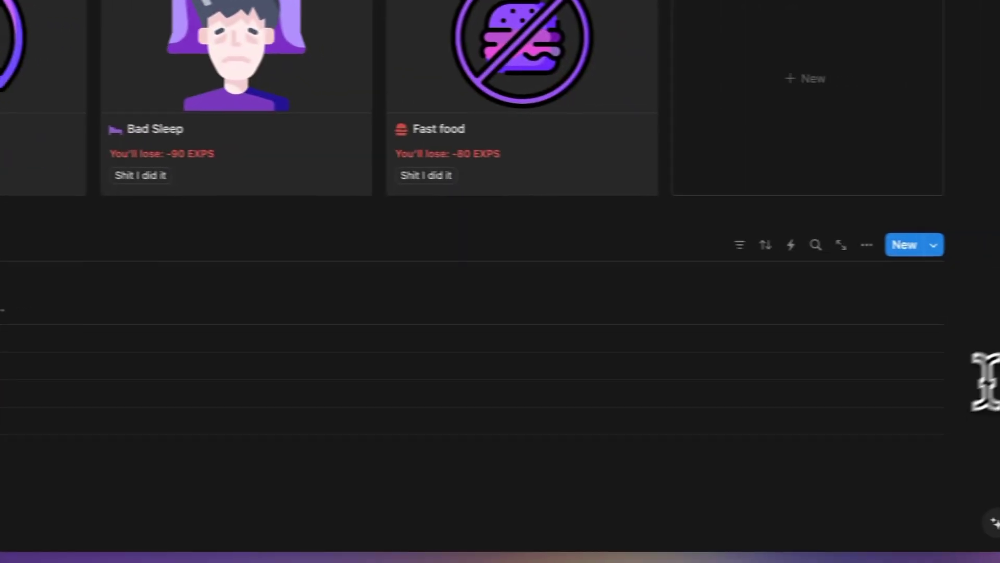
Step: Delete the empty rows and the Tags property from the Reward RPG table
drag(925, 401, 865, 348)
key(BackSpace)
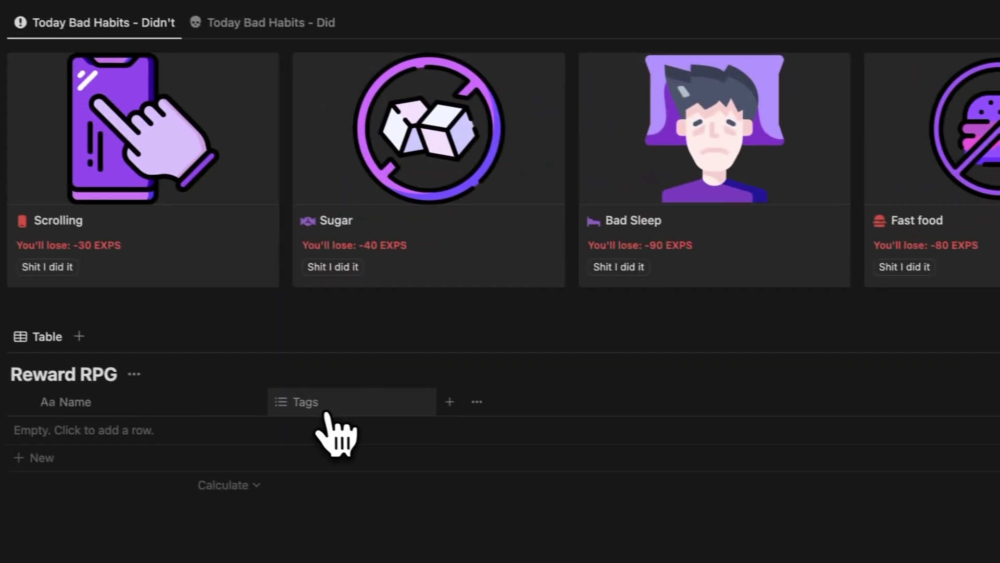
click(329, 407)
click(360, 339)
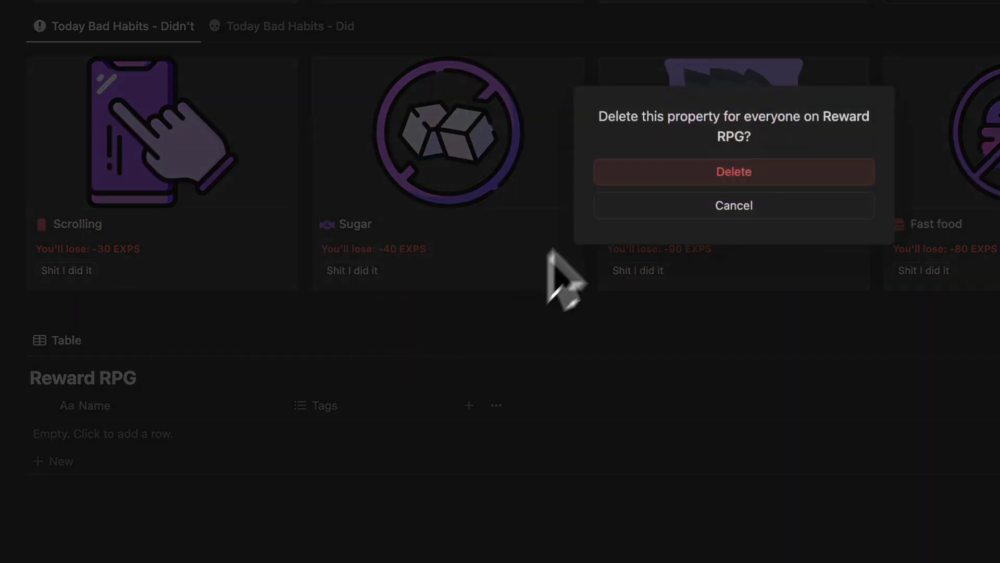
click(646, 172)
Step: Rename the Reward RPG table's Name property to Rewards and give it a gift icon
click(199, 402)
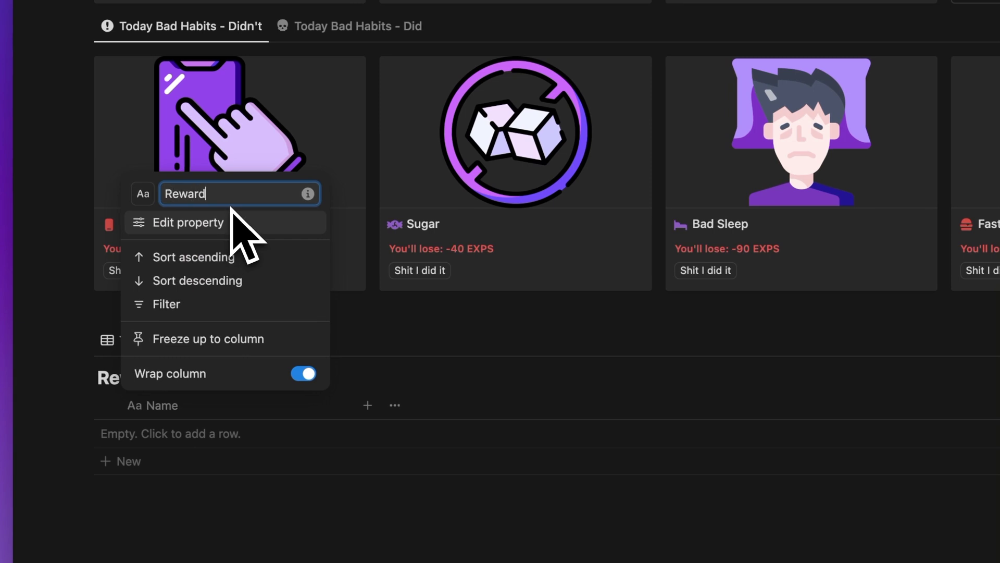
click(143, 193)
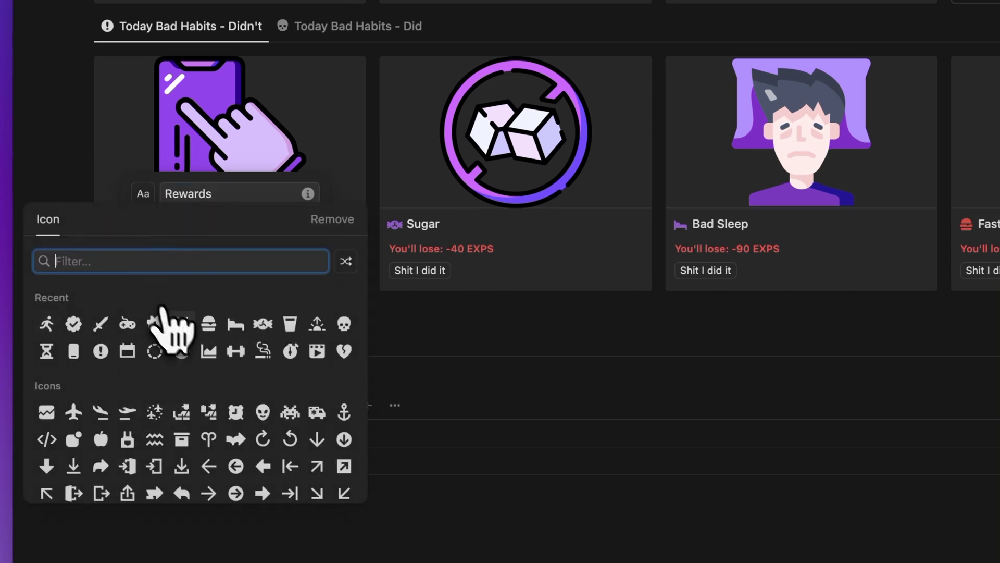
click(177, 324)
key(Escape)
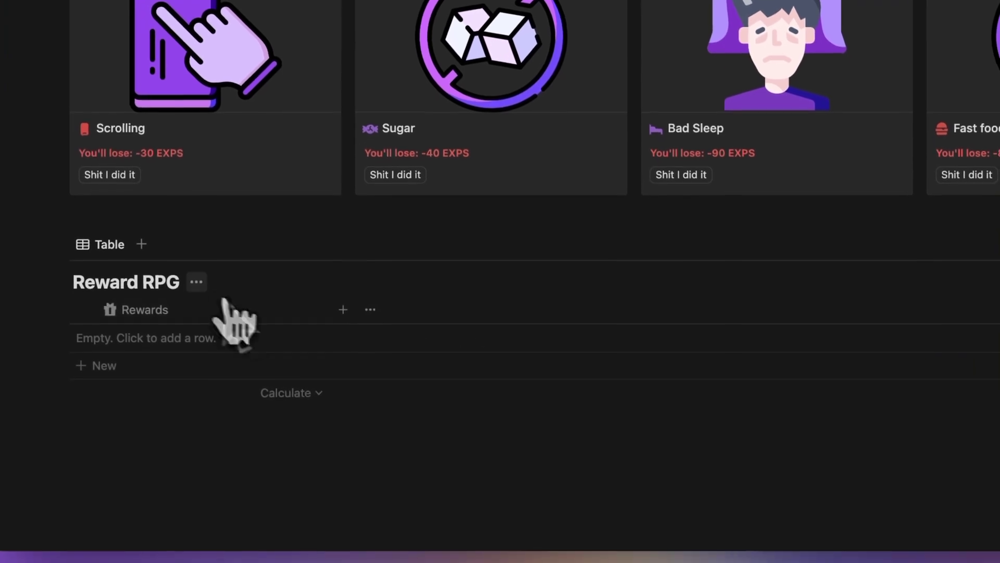
Step: Hide the Reward RPG database title and name its table view Rewards with a gift icon
click(196, 282)
click(219, 368)
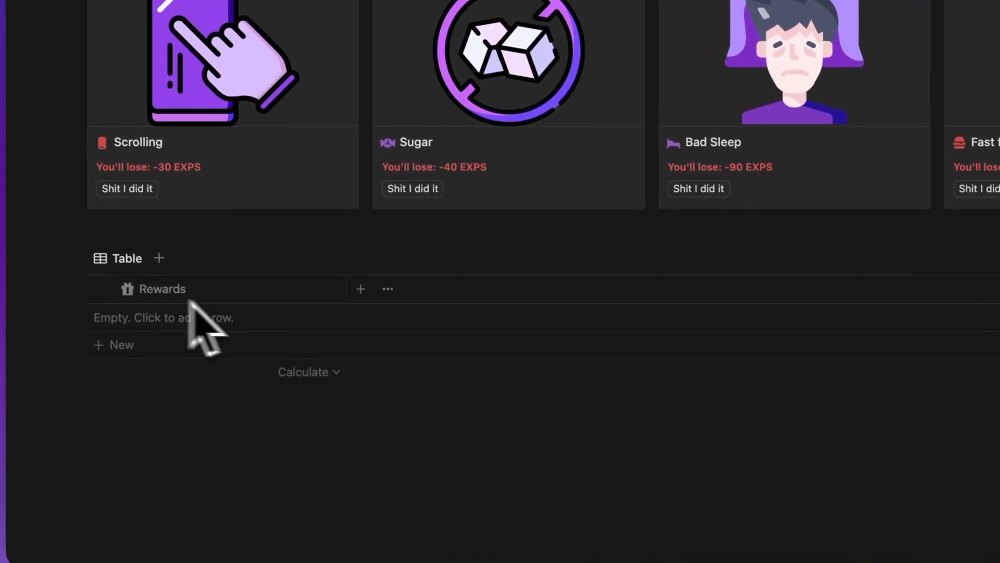
click(126, 259)
key(Escape)
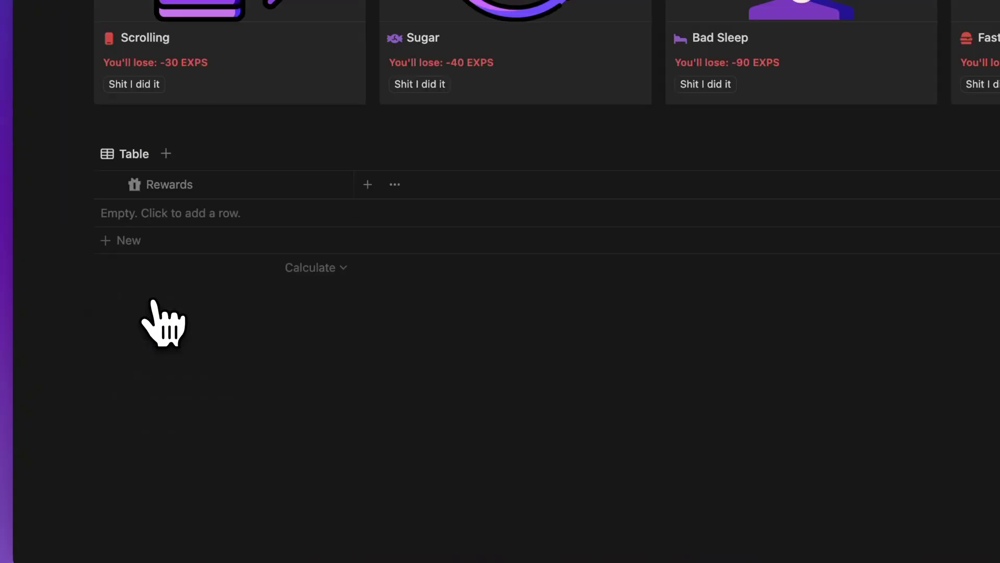
click(955, 189)
click(754, 262)
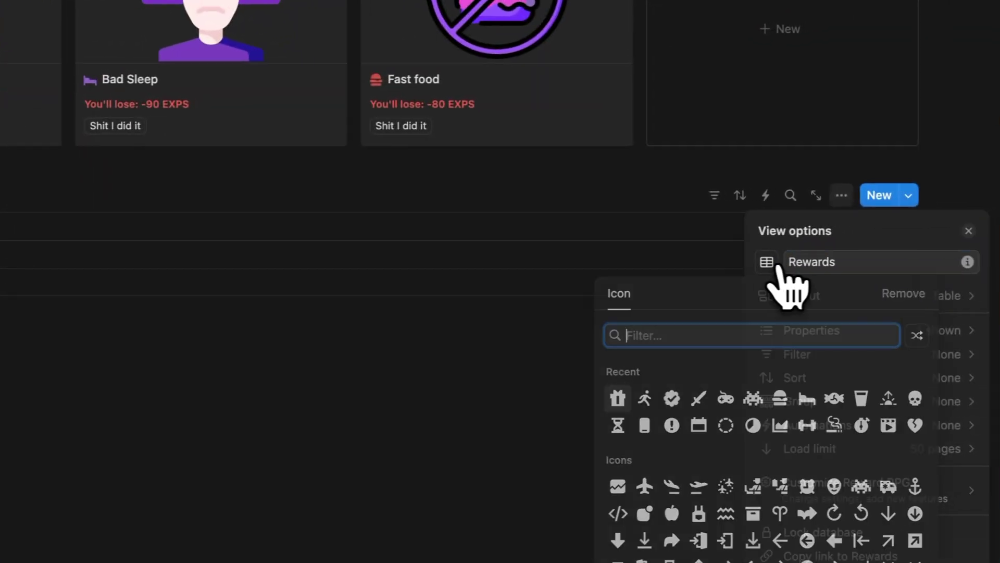
click(614, 401)
click(509, 390)
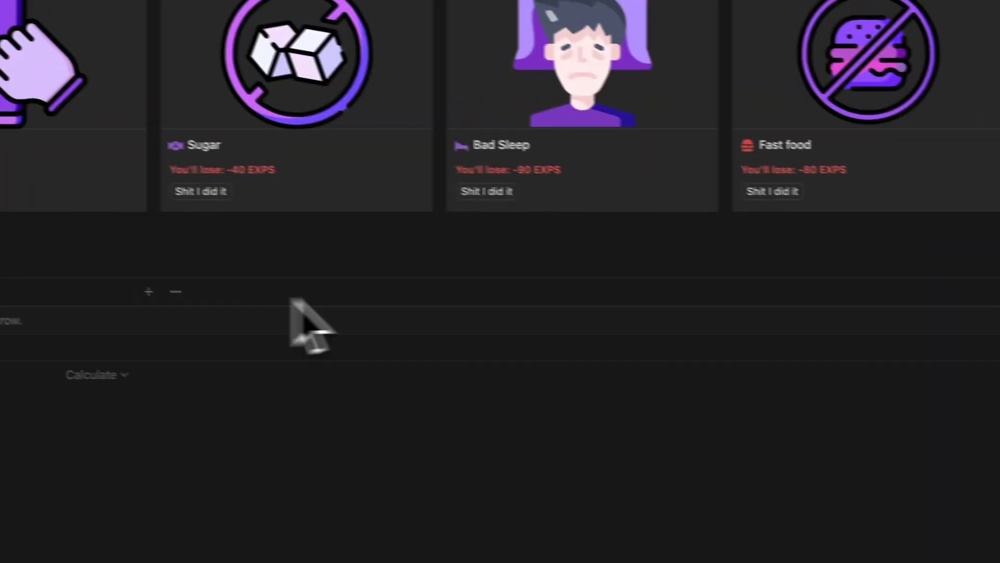
Step: Create a template for the Reward RPG database titled New Reward with a purple gift icon
click(896, 256)
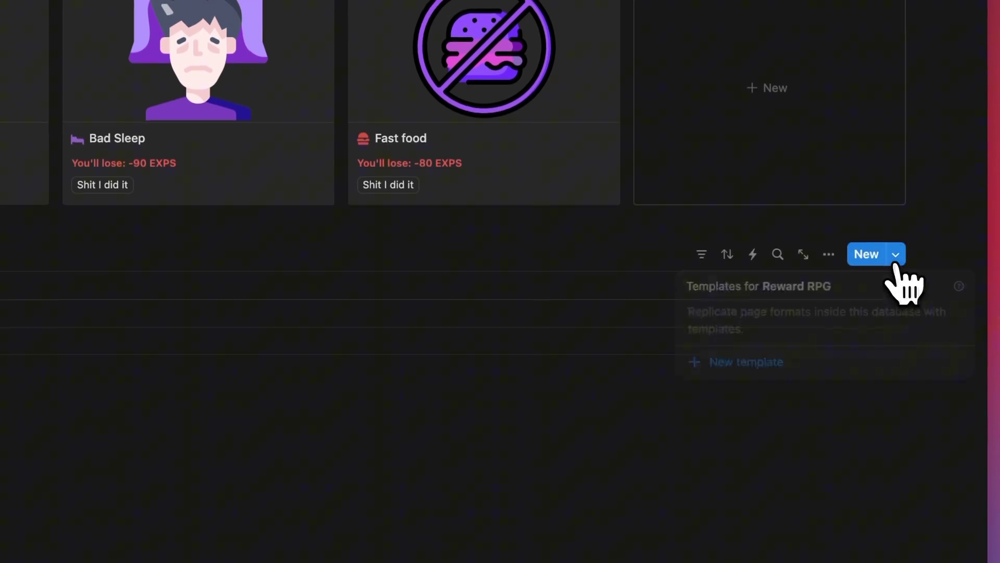
click(803, 361)
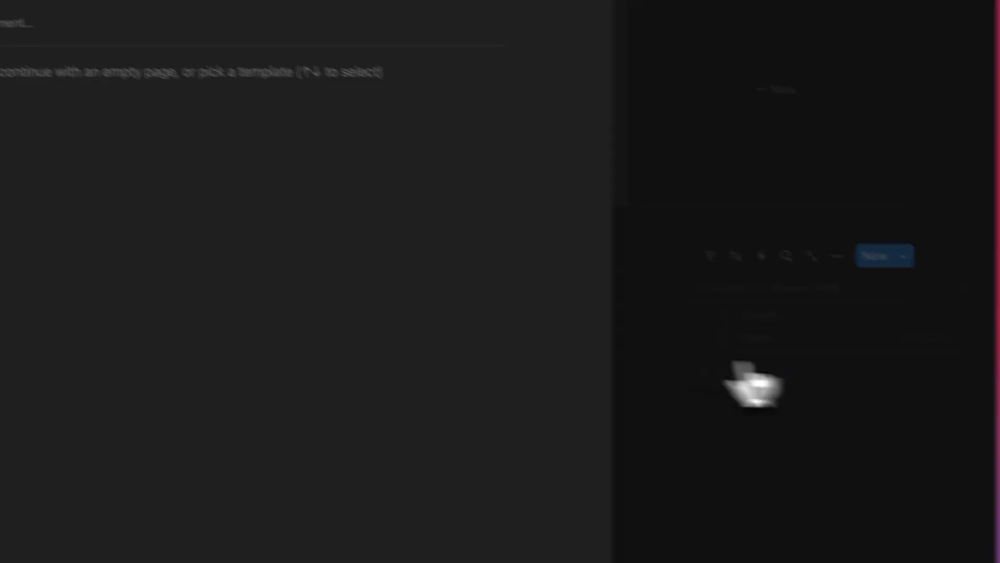
text(New Reward)
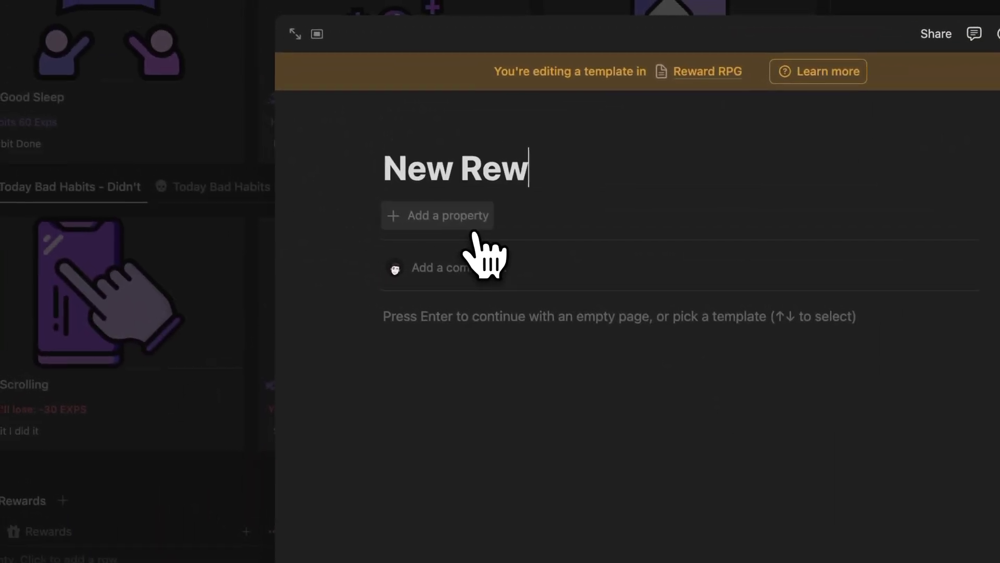
click(394, 127)
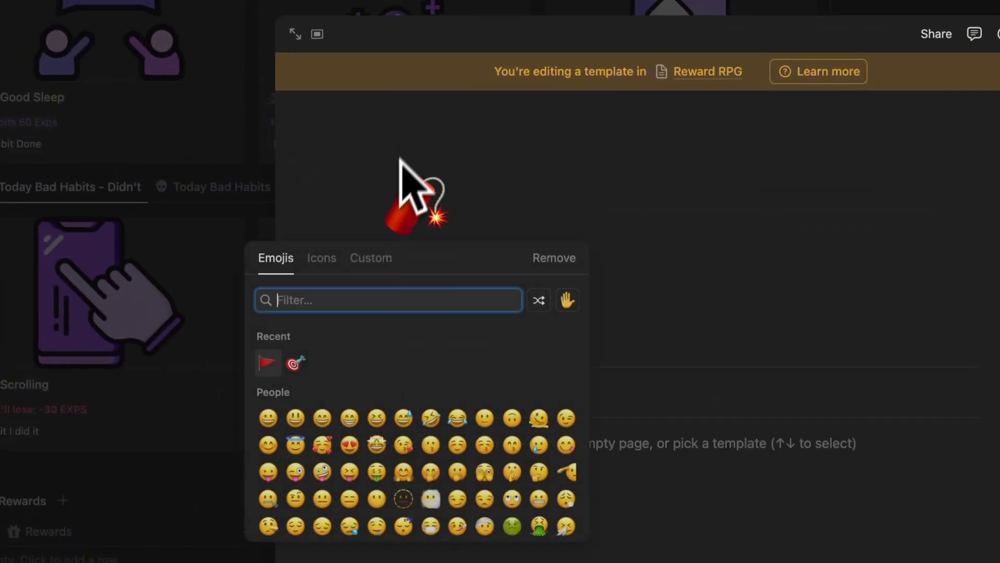
click(323, 258)
mouse_move(273, 365)
click(268, 422)
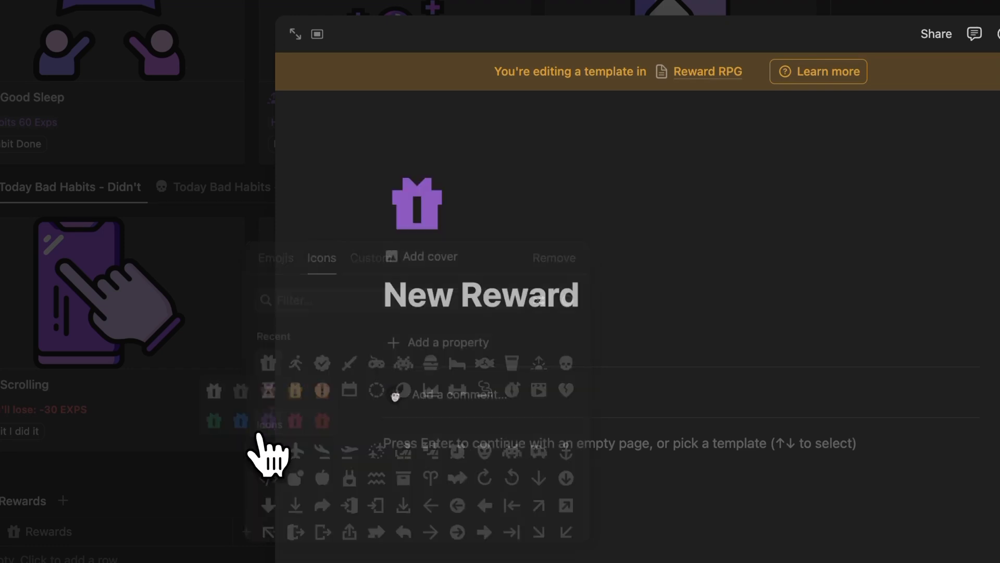
Step: Add a Files & media property named cover to the New Reward template
click(440, 342)
text(f)
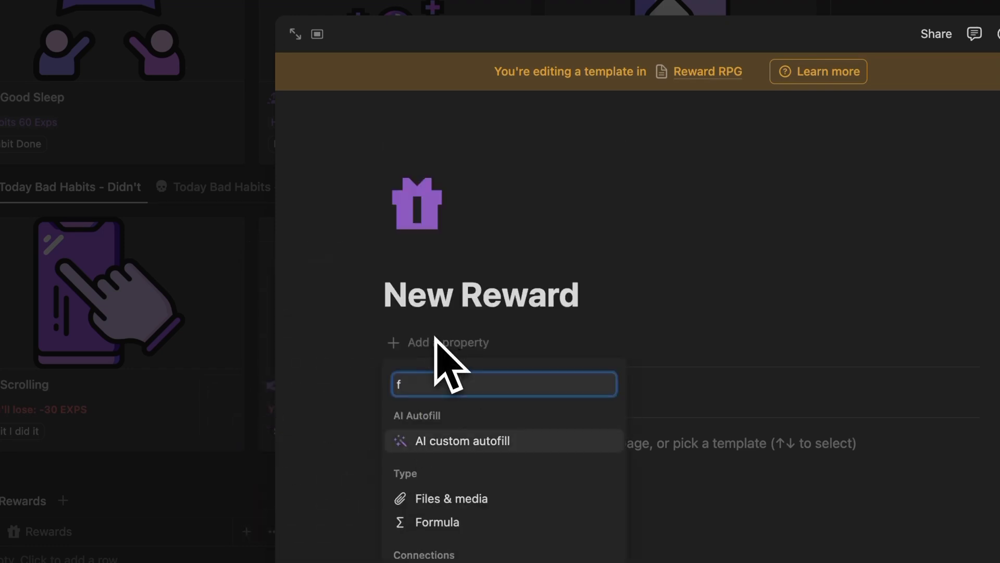
text(ile)
click(451, 439)
text(cp)
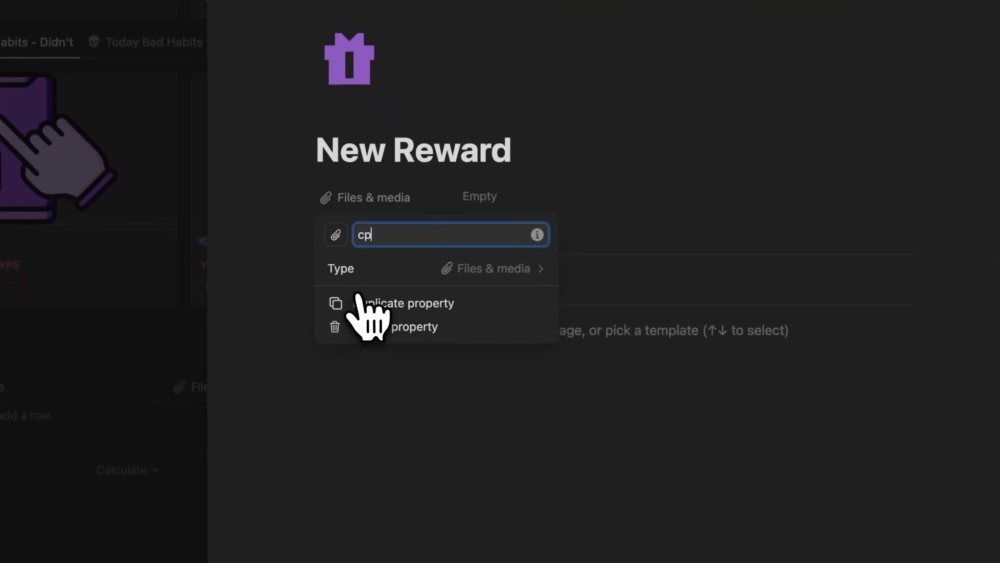
text(ver)
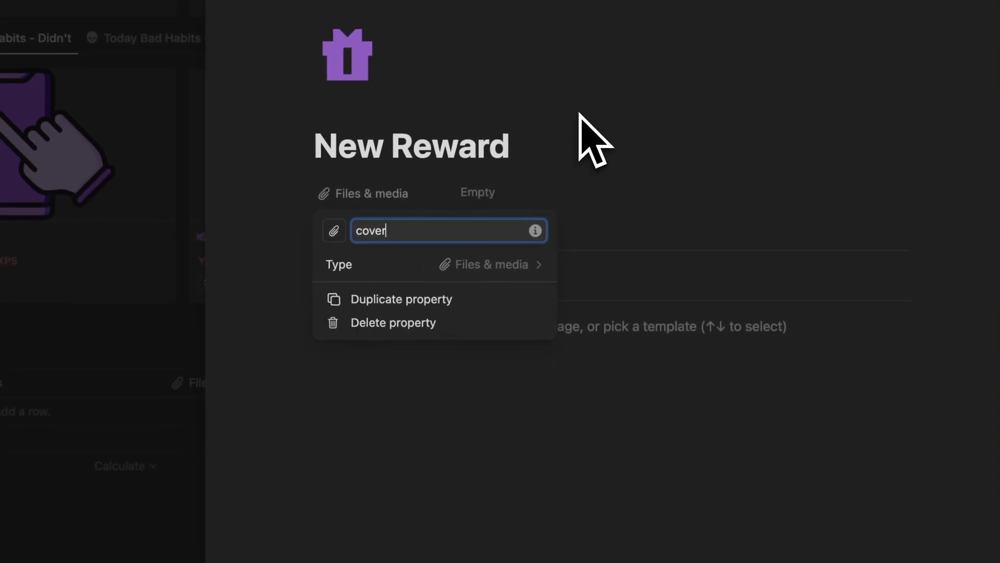
key(Return)
Step: Add a Number property named Price to the New Reward template
click(381, 229)
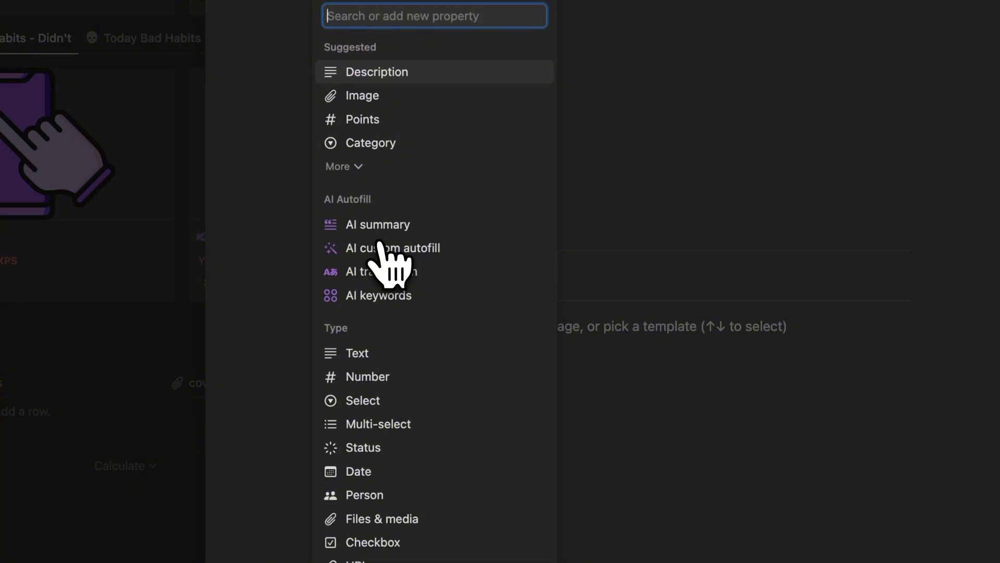
text(numb)
key(Return)
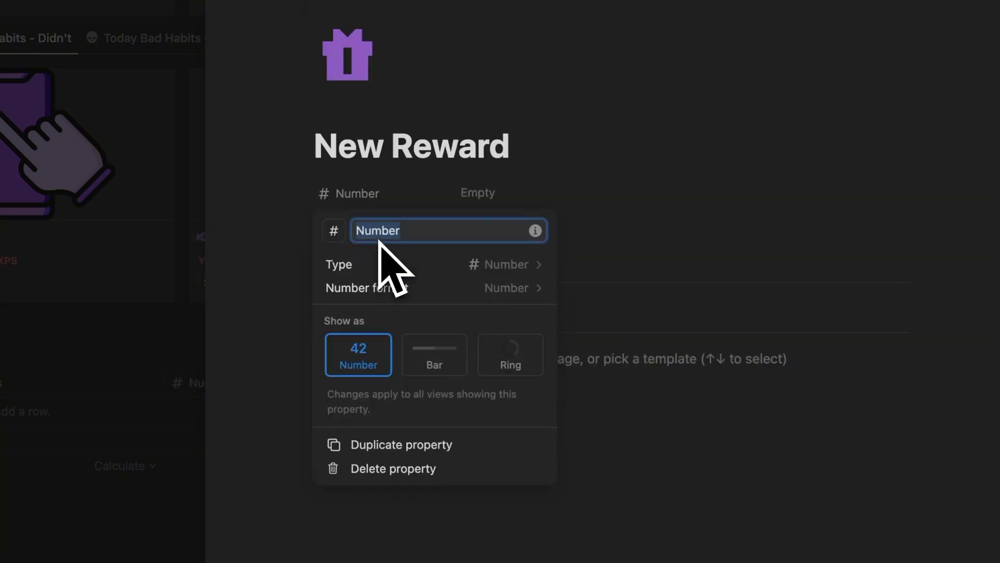
key(Return)
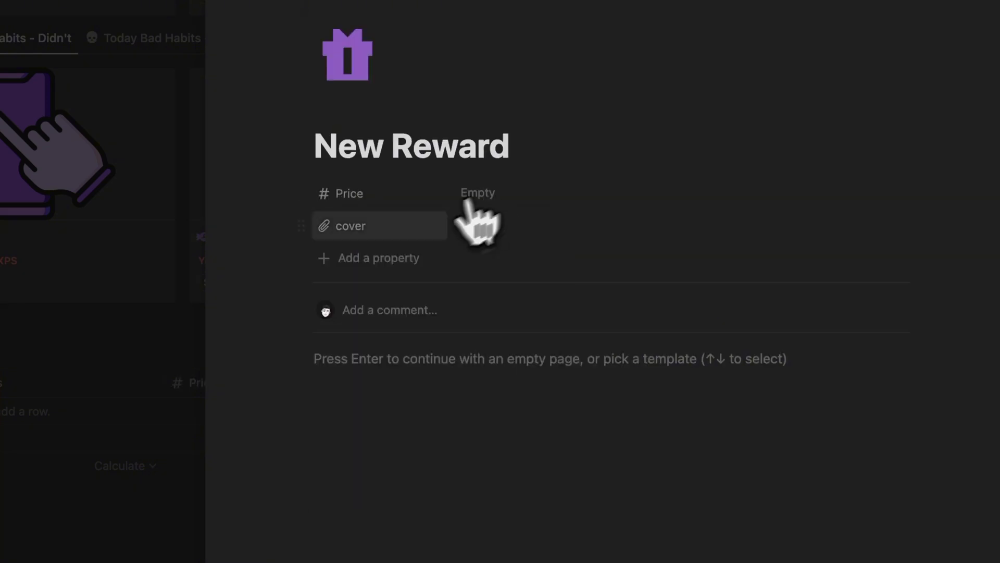
Step: Add a two-way relation property from Reward RPG to the RPG Charcter database, shown on RPG Charcter as well
click(382, 258)
text(A)
key(BackSpace)
text(relat)
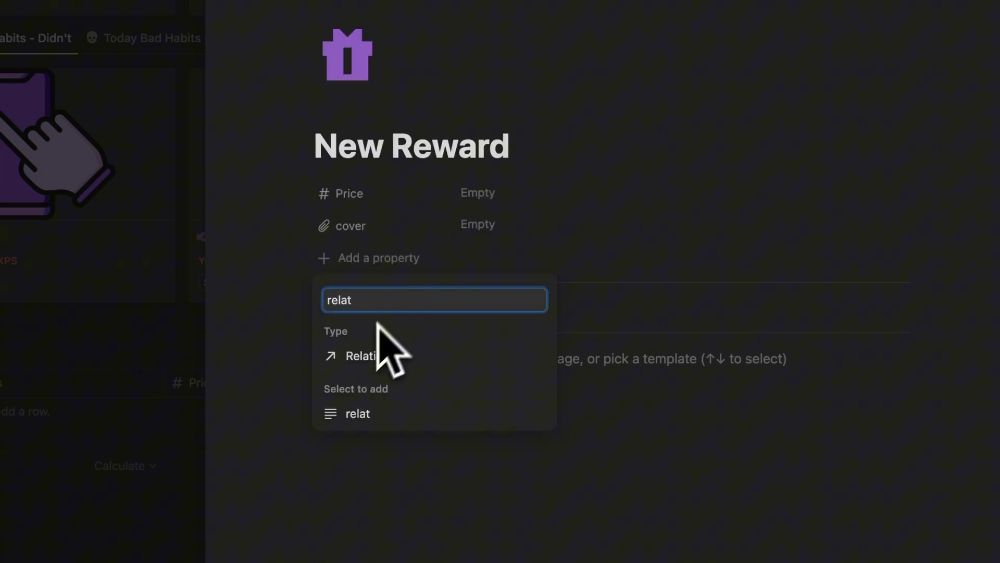
click(376, 356)
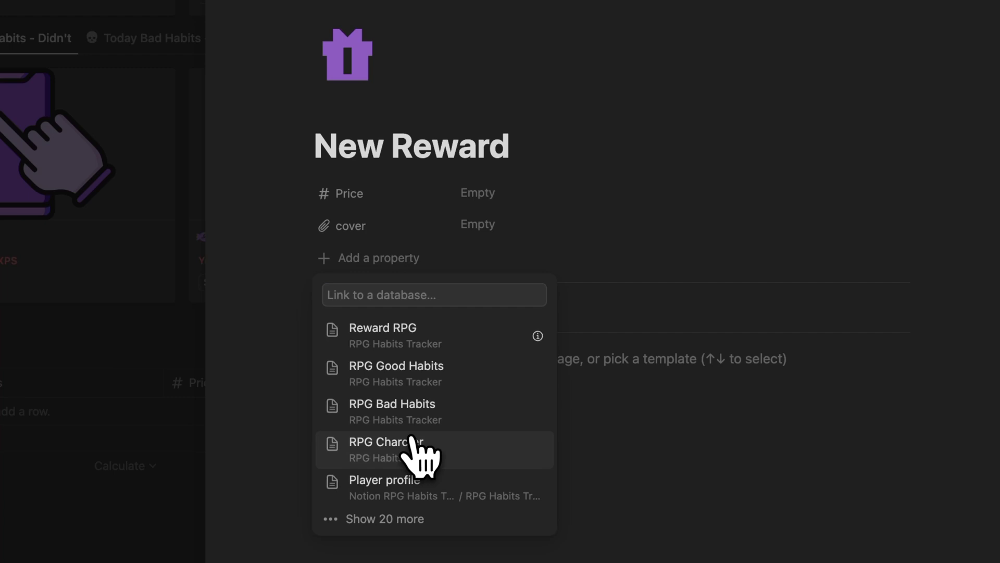
click(417, 452)
click(525, 371)
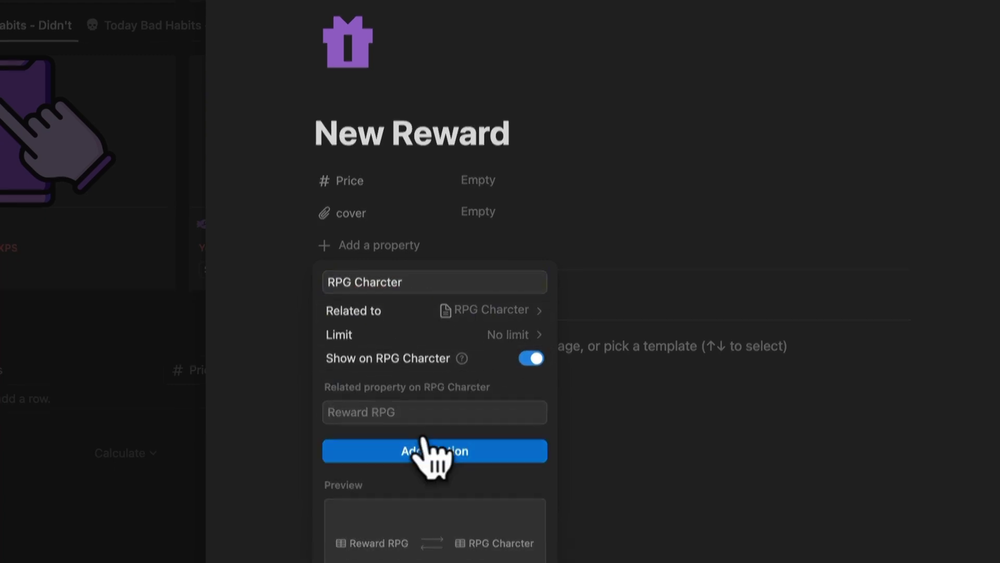
click(485, 451)
click(513, 196)
Step: Add a Button property named Buy that replaces this page's RPG Charcter with OlsNotion The Warrior
click(377, 242)
text(but)
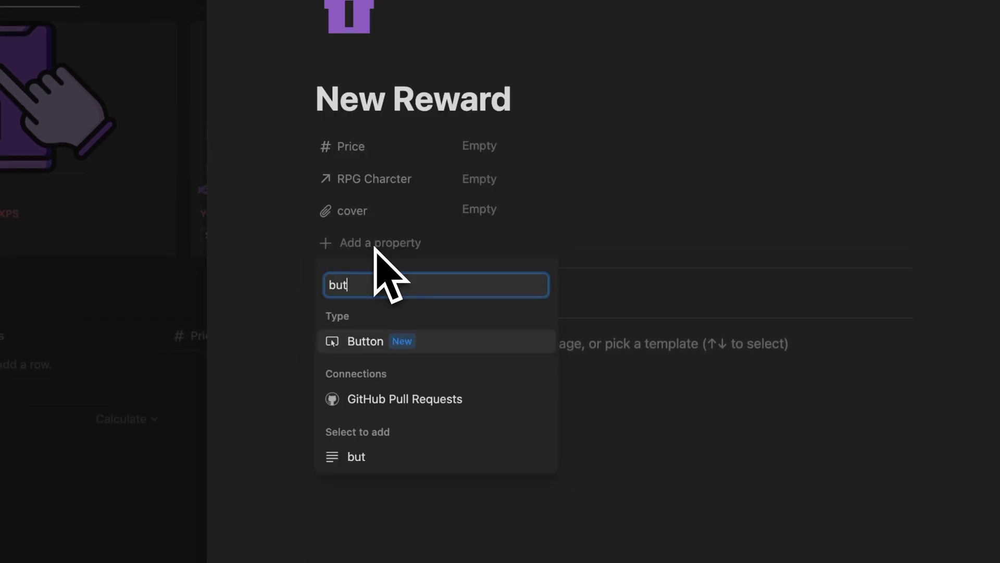
click(376, 343)
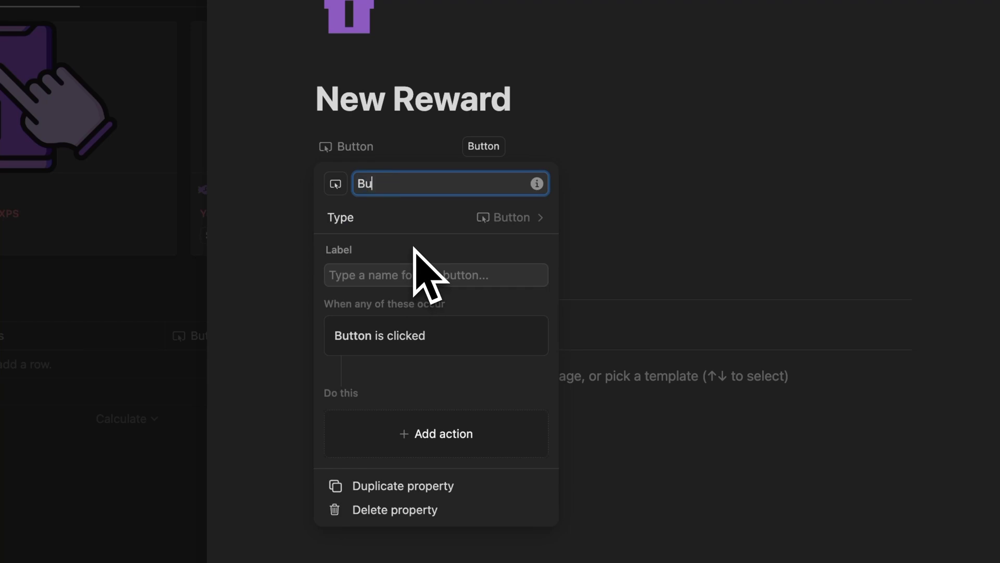
click(445, 437)
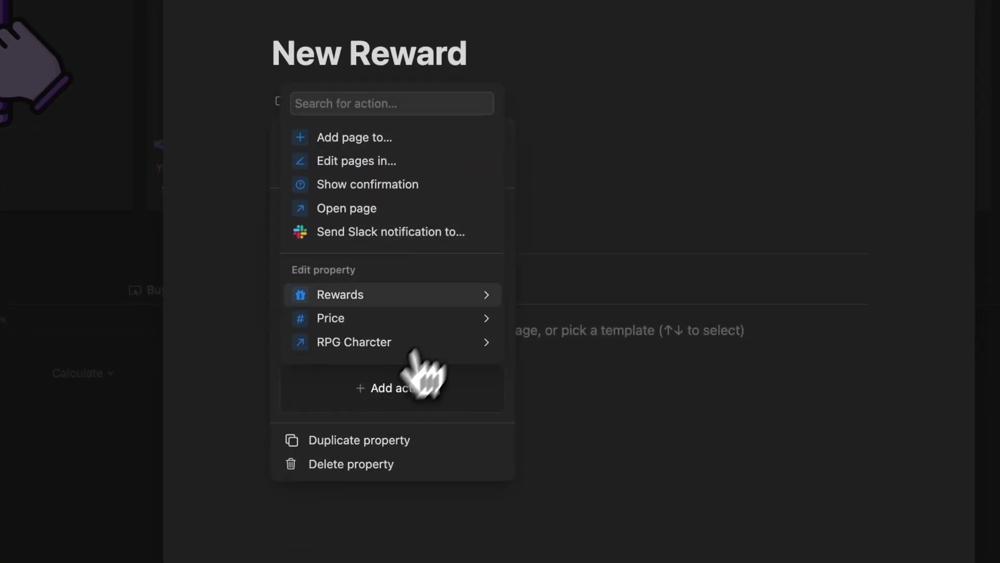
click(336, 344)
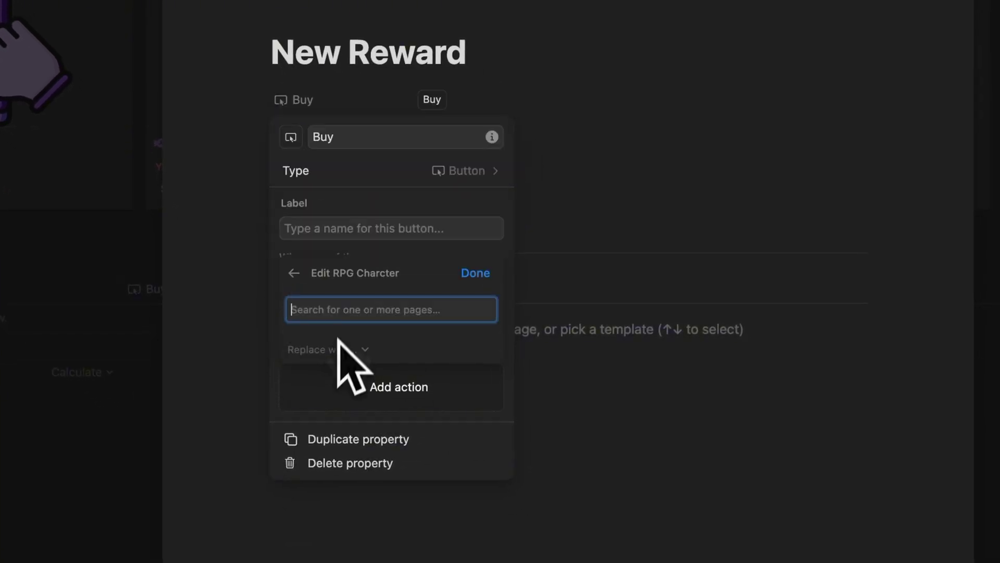
click(411, 348)
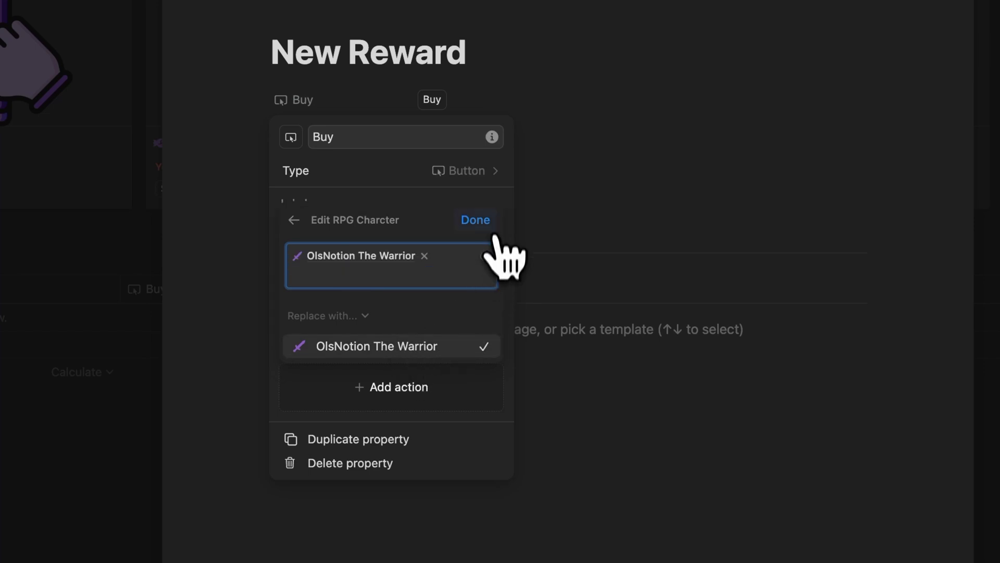
click(482, 221)
click(555, 203)
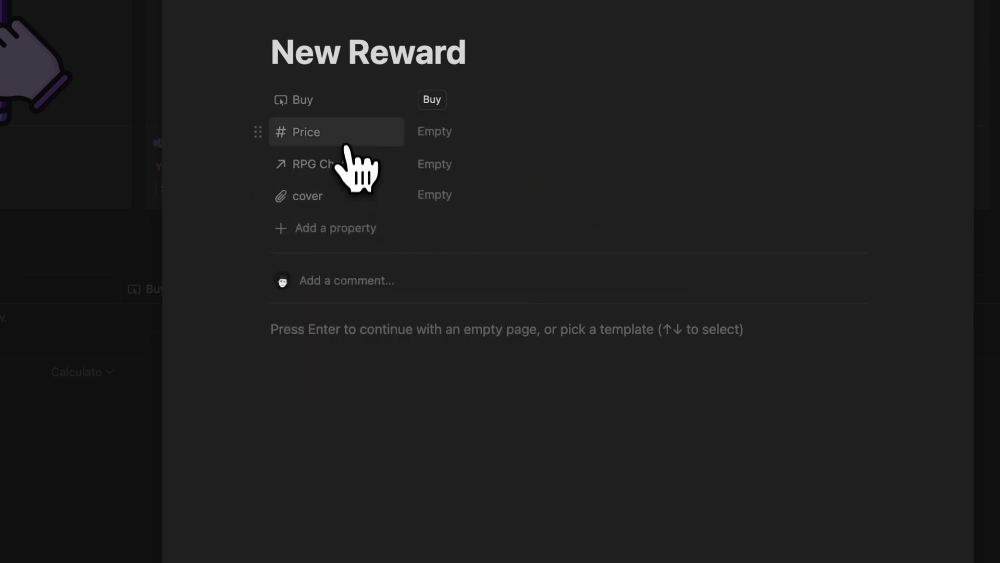
Step: Duplicate the Buy button as Undo and remove OlsNotion The Warrior from its RPG Charcter replacement value
click(333, 100)
click(343, 213)
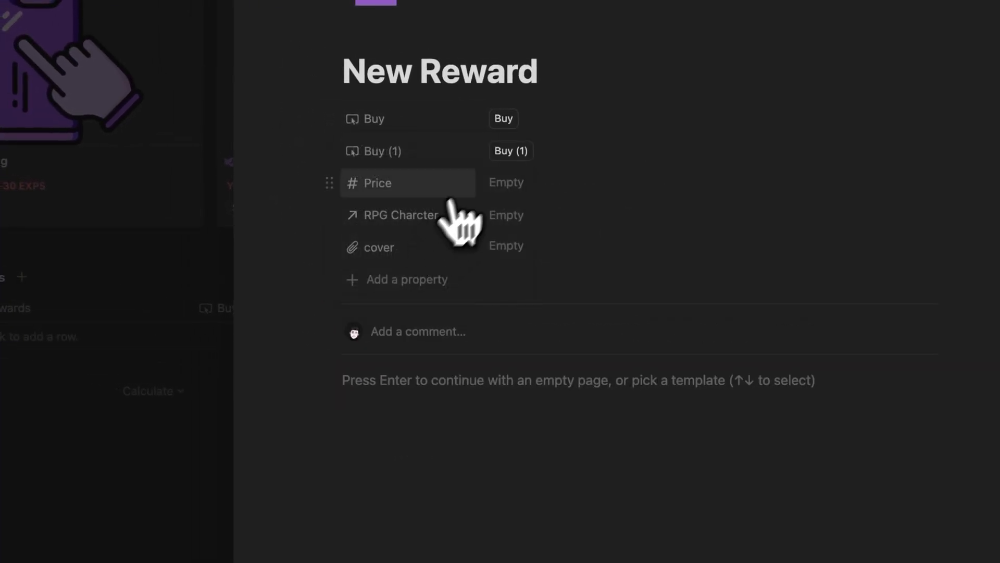
click(438, 153)
click(401, 203)
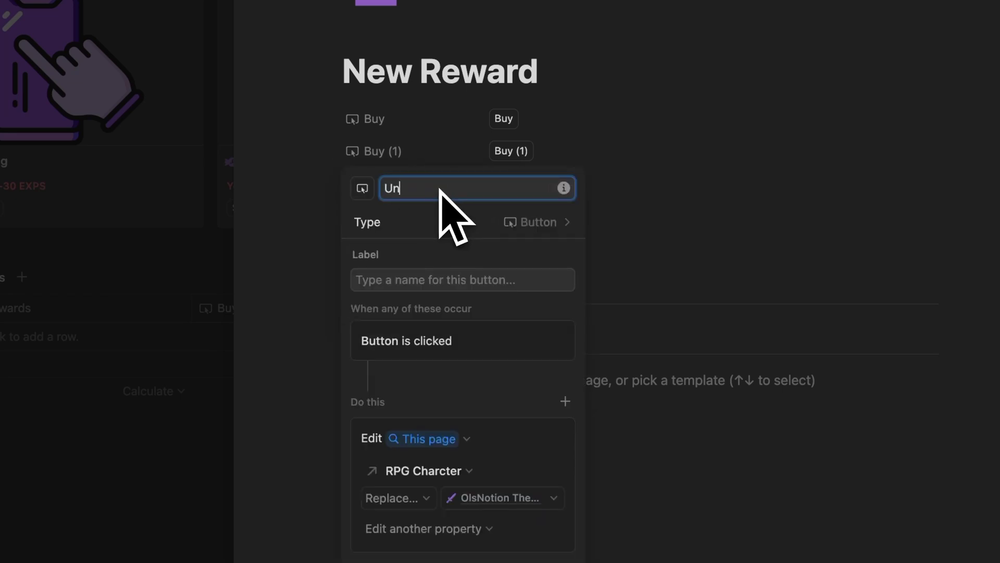
text(Undo)
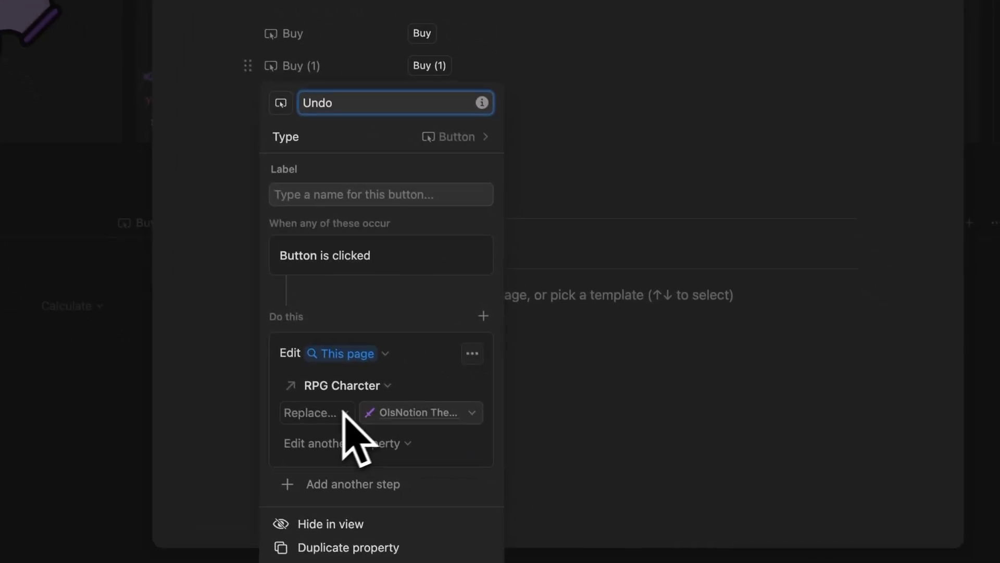
click(500, 498)
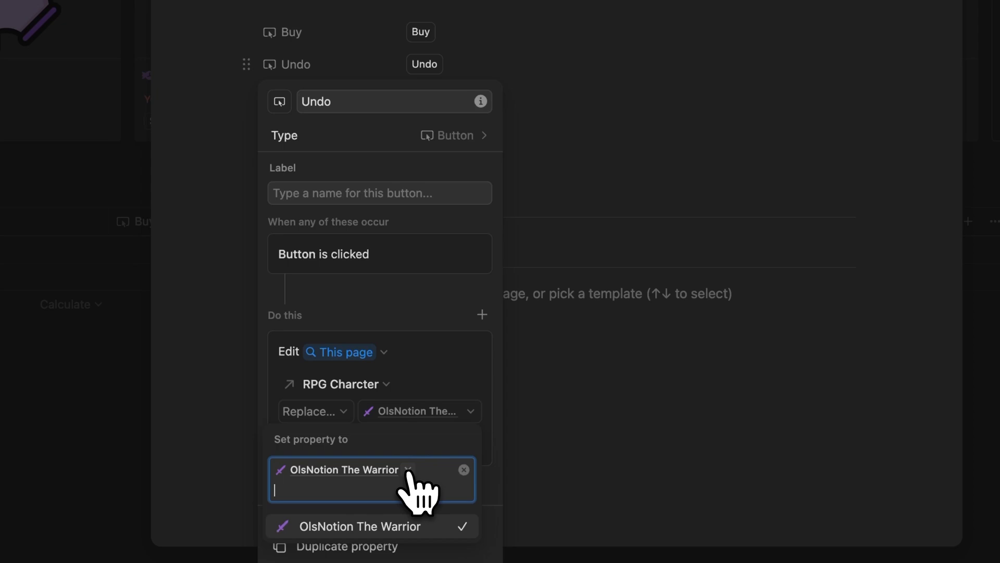
click(408, 470)
click(669, 159)
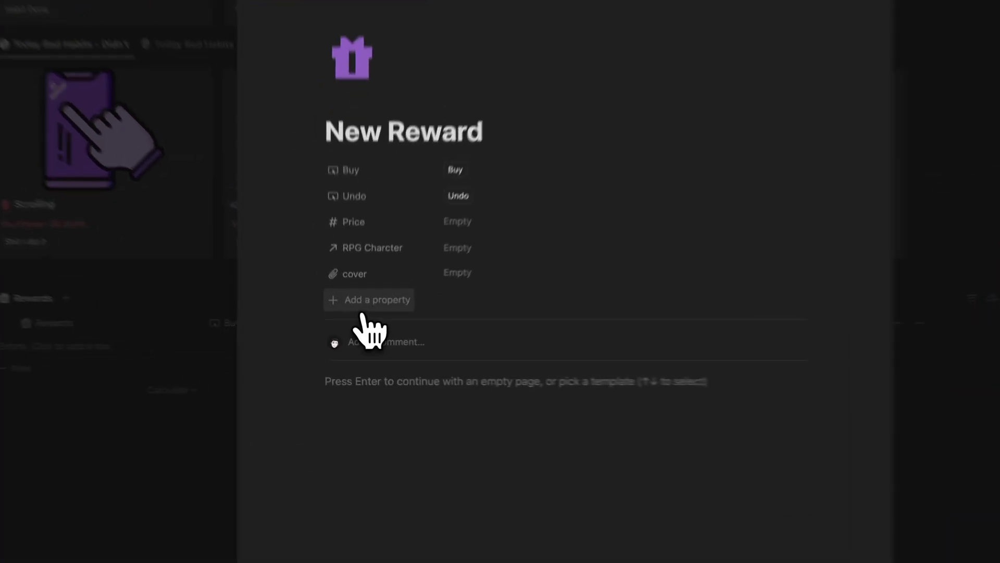
Step: Add a formula property named Aesthetic Price with style("Cost " + Price + " Exps","purple","gray_background") and close the template
click(361, 305)
text(form)
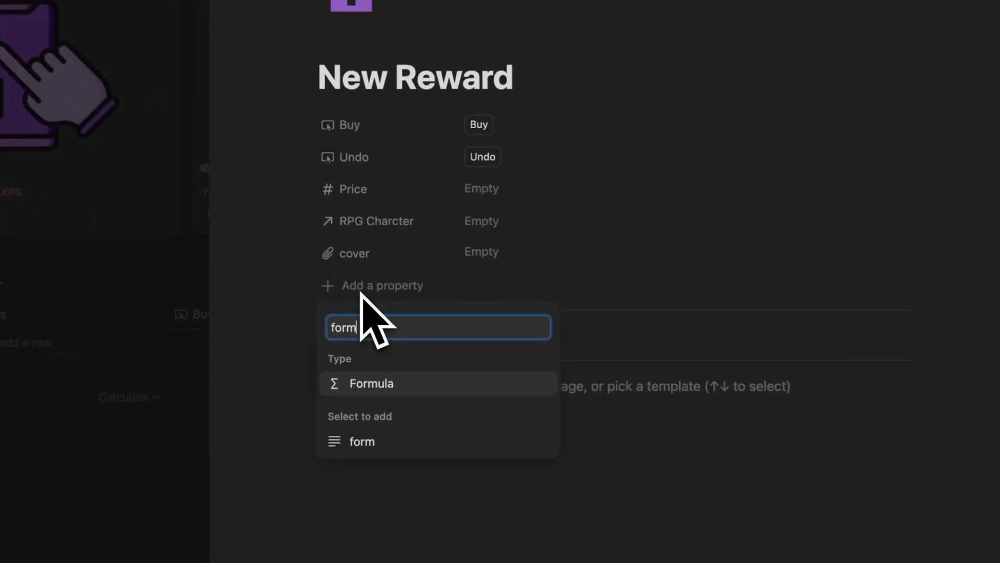
click(375, 380)
text(A)
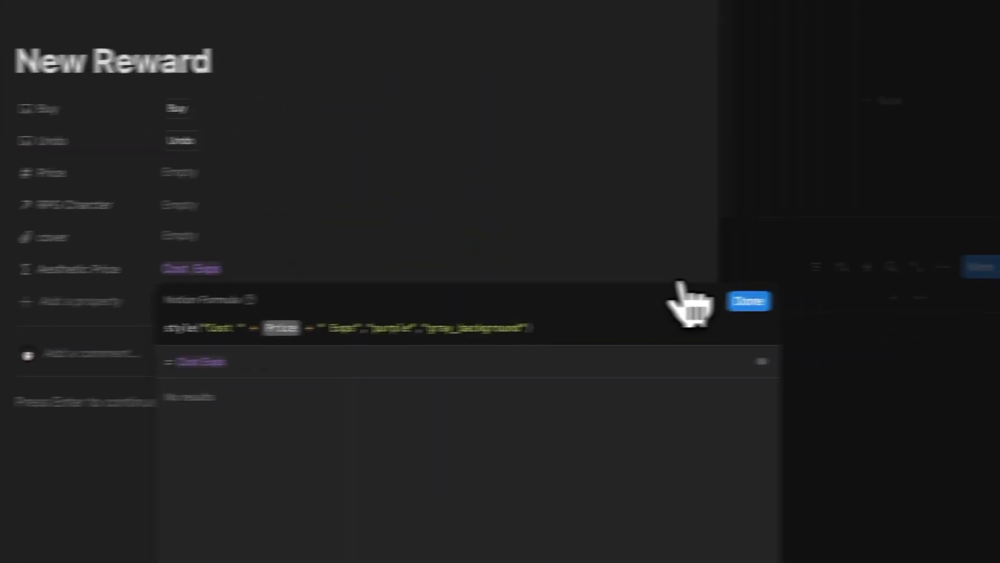
click(872, 297)
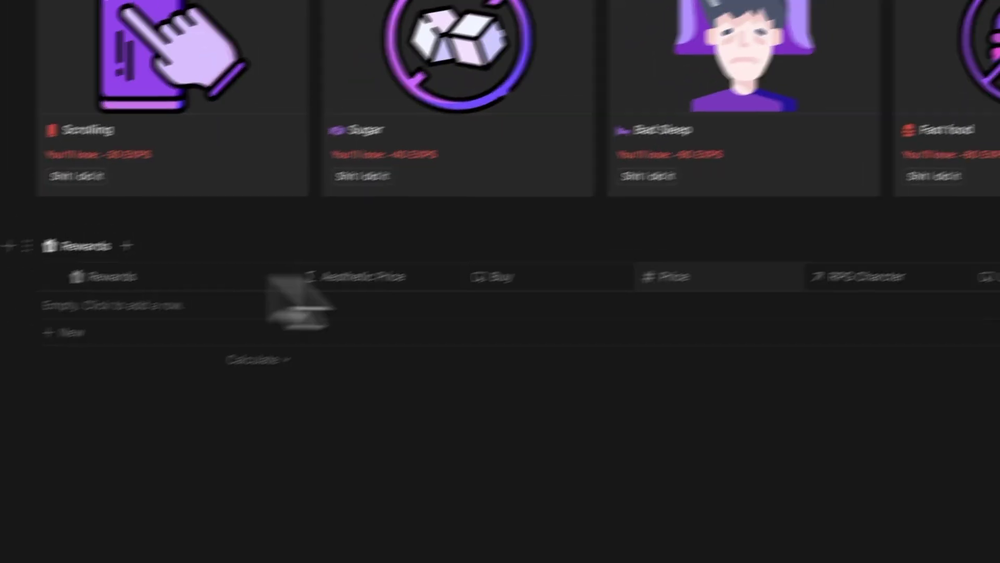
Step: Switch the Rewards view to a gallery layout with large cards and change its card preview source
click(840, 249)
click(914, 345)
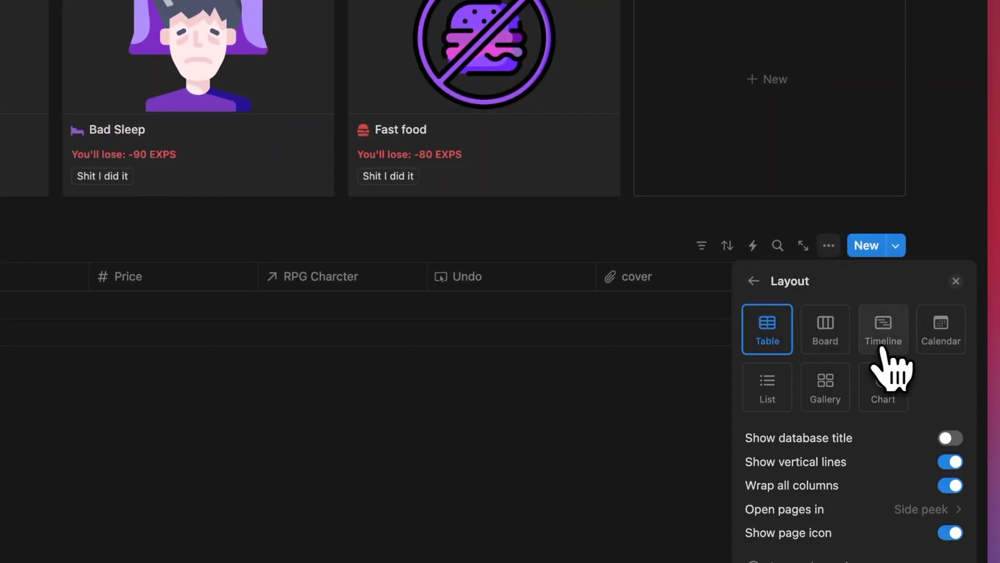
click(823, 388)
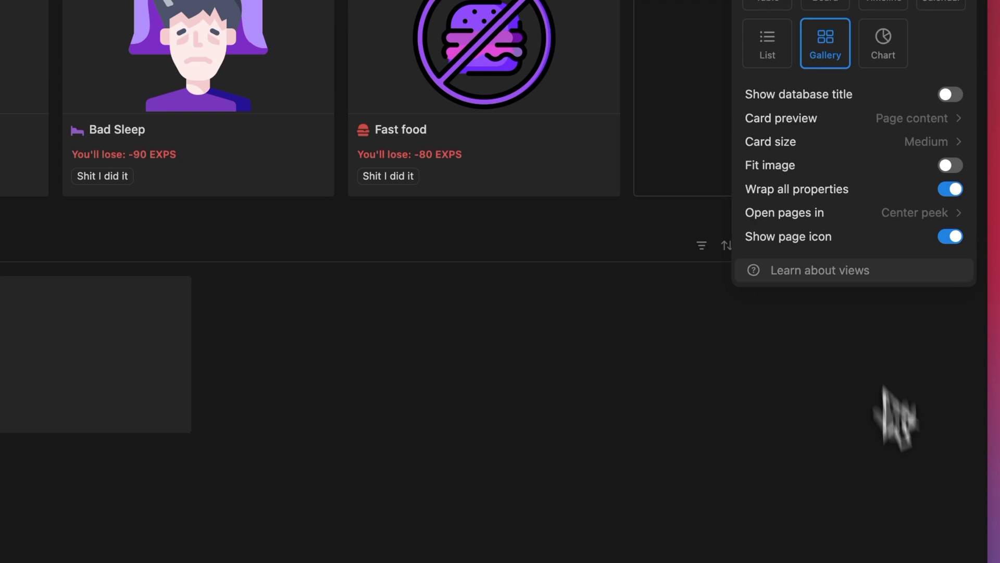
click(935, 143)
click(792, 218)
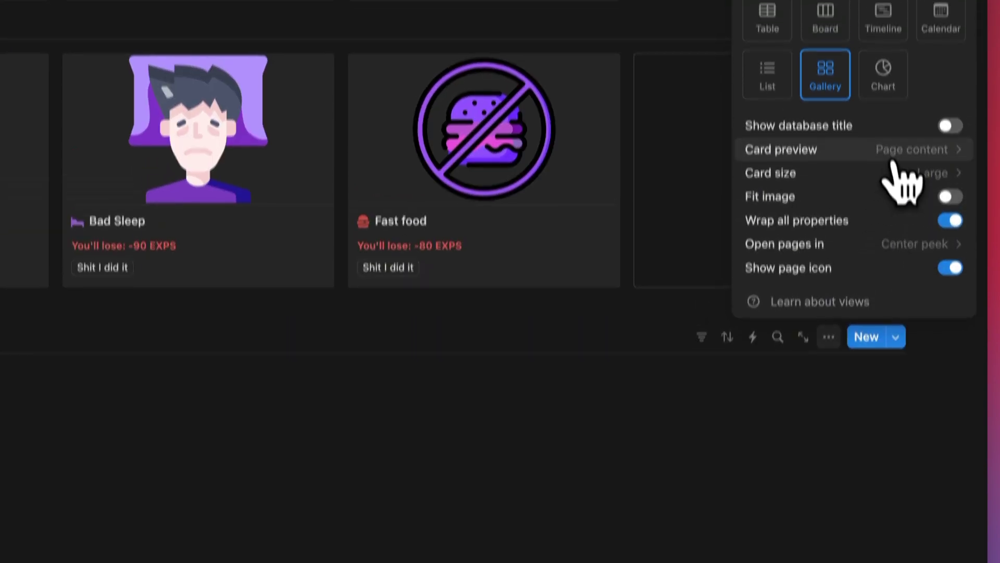
click(903, 197)
click(823, 293)
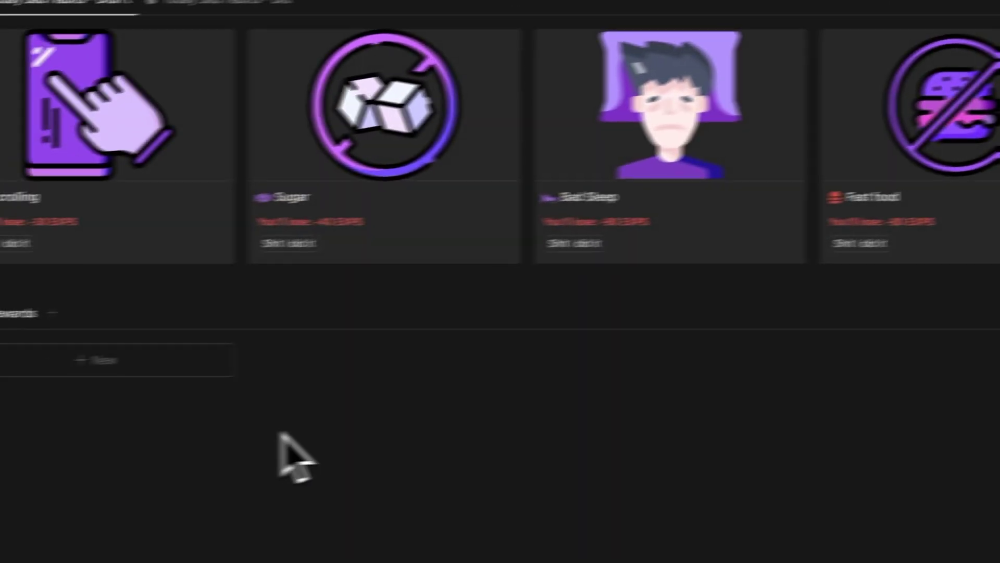
Step: Create a reward titled Play video games for 30min in the Rewards gallery and upload an arcade machine image to its cover property
click(207, 364)
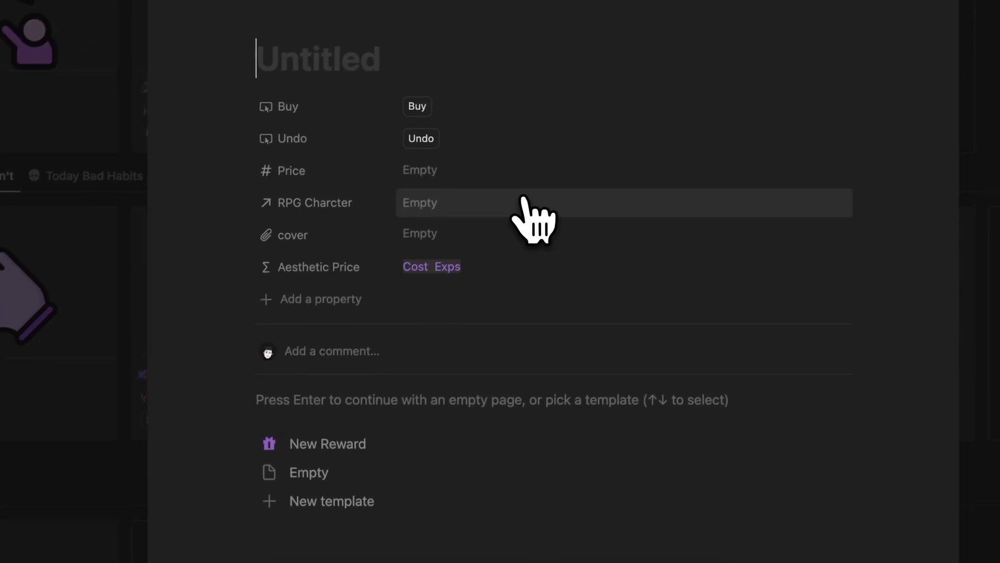
text(Play video games for 30min)
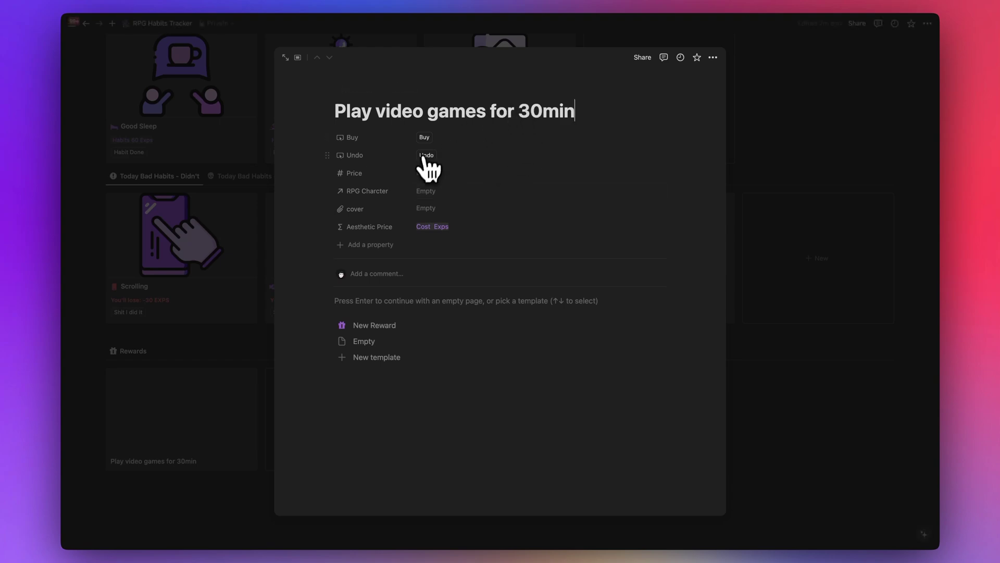
click(426, 208)
click(516, 248)
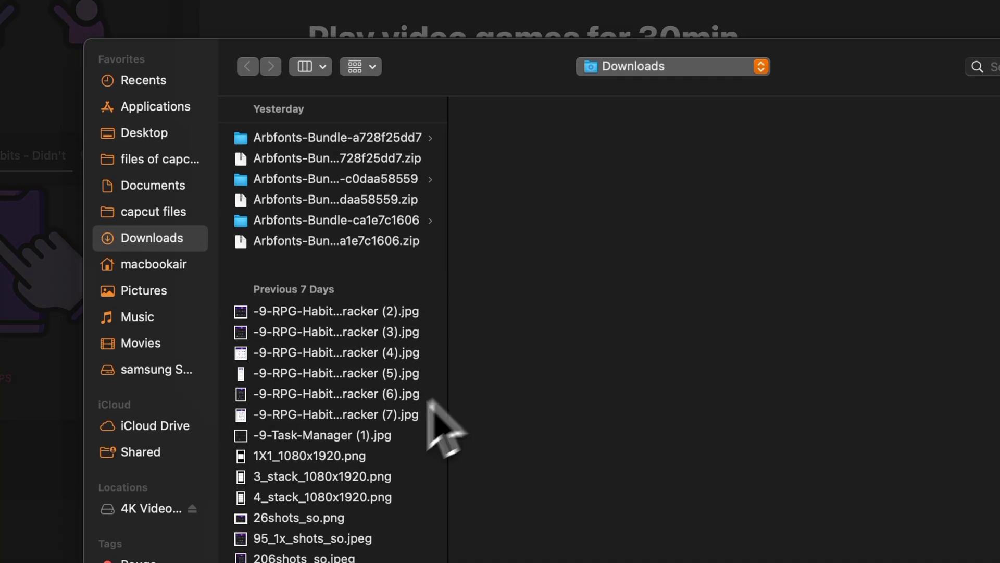
scroll(396, 443, down, 10)
double_click(315, 369)
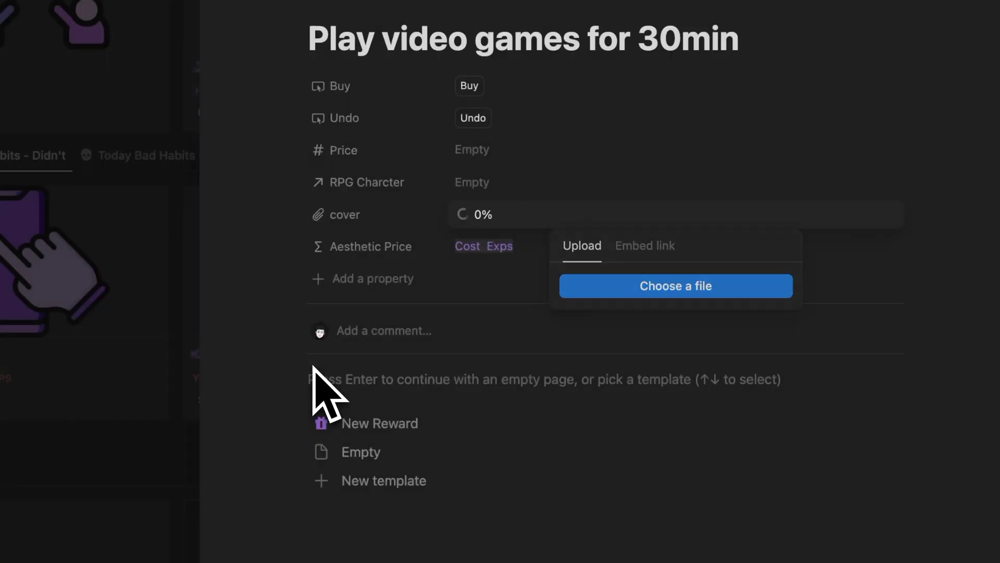
Step: Give the Play video games for 30min reward a purple gift icon and set its Price to 50
click(386, 147)
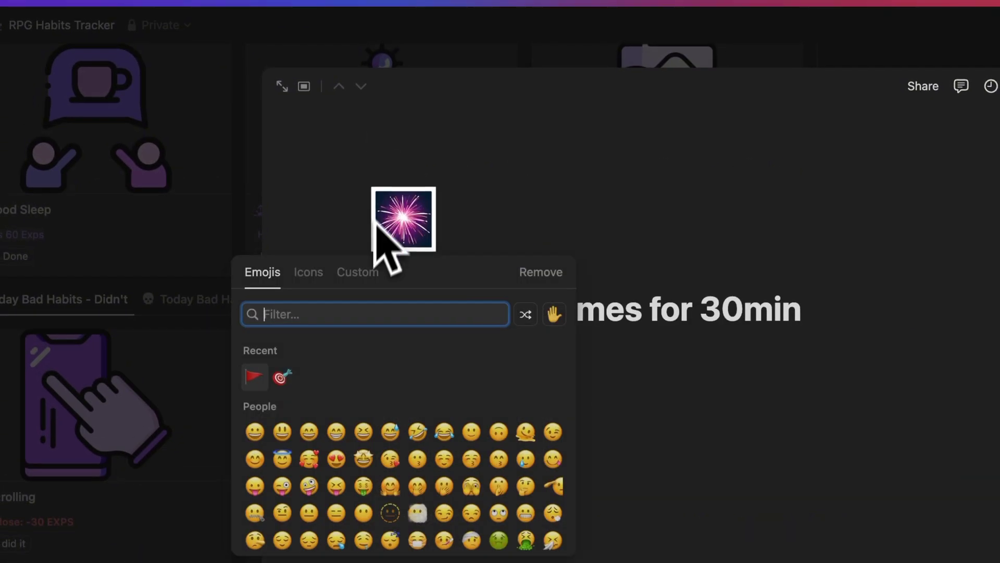
click(308, 272)
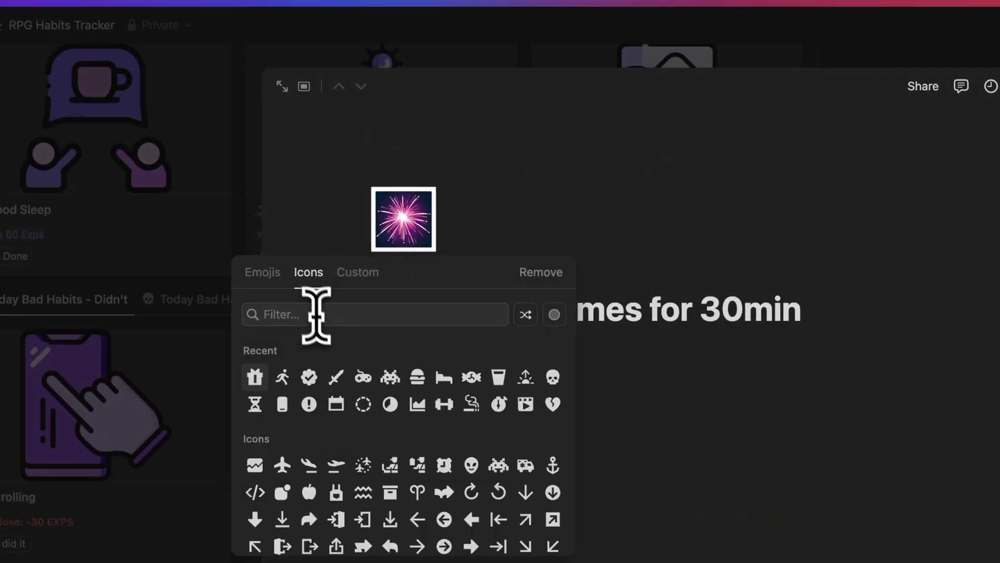
click(255, 376)
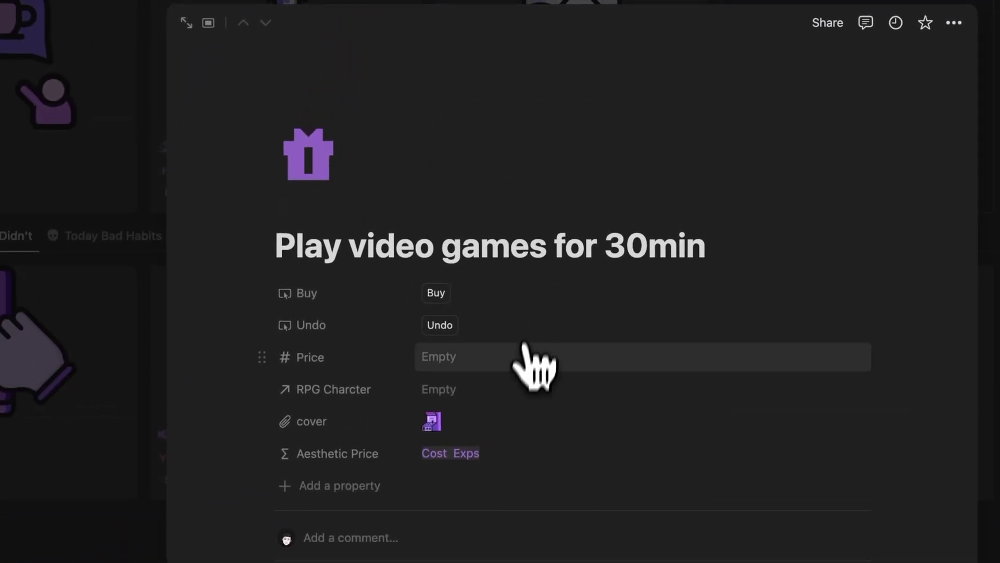
click(526, 325)
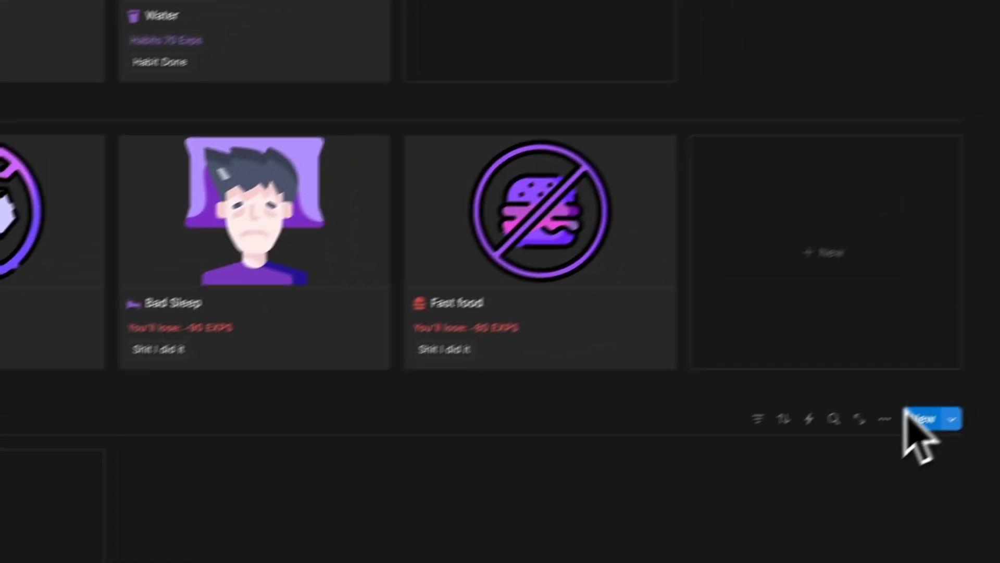
Step: Turn on Fit image in the Rewards gallery's layout settings
click(882, 417)
click(945, 125)
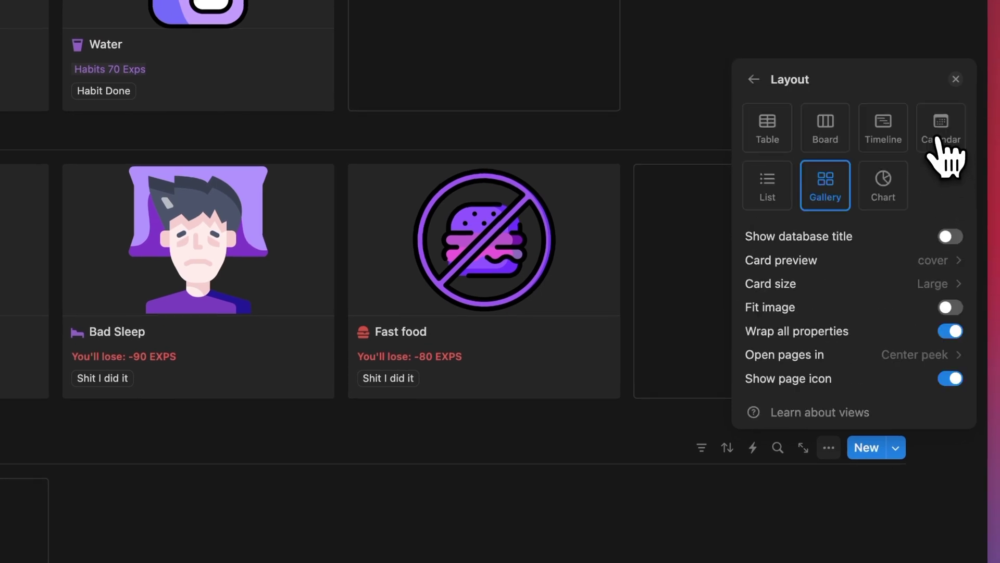
click(945, 308)
click(753, 79)
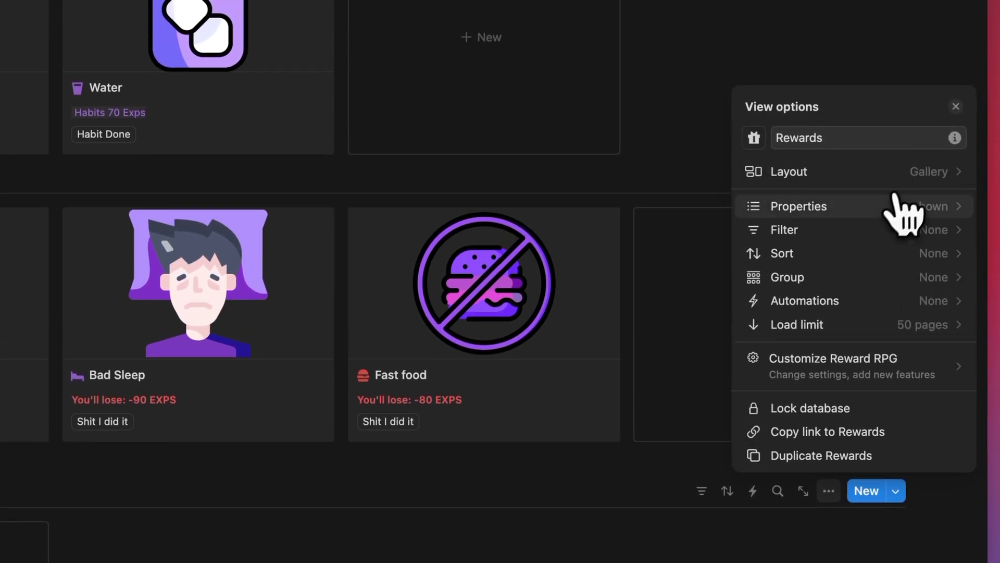
Step: Show the Aesthetic Price, Buy and Undo properties on the Rewards gallery cards
click(899, 207)
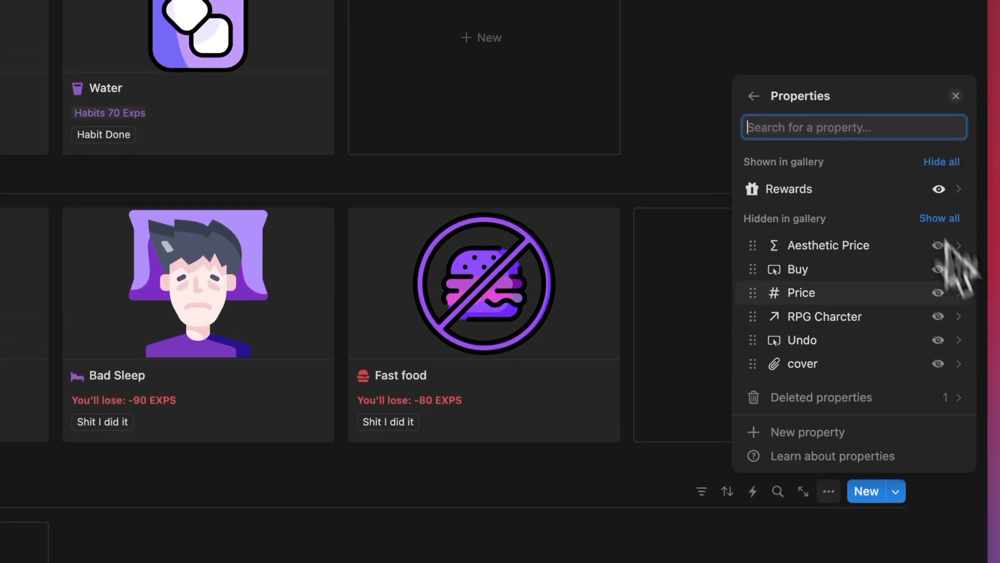
click(938, 269)
click(938, 339)
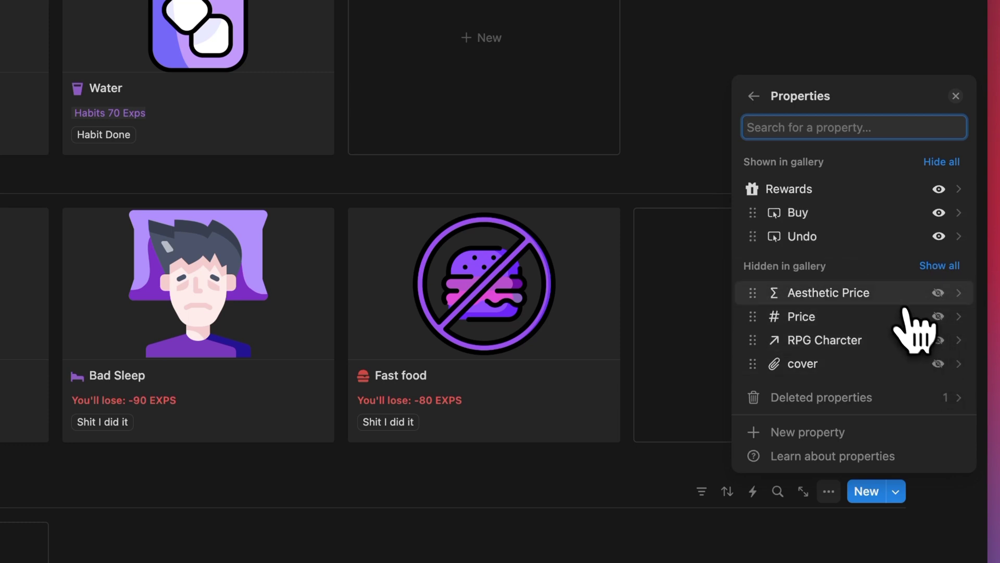
click(933, 293)
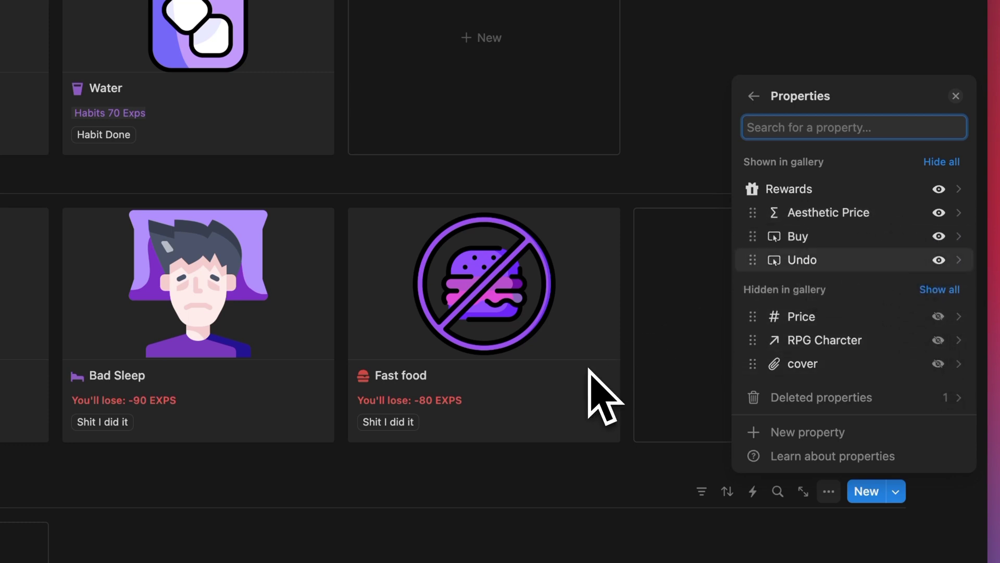
key(Escape)
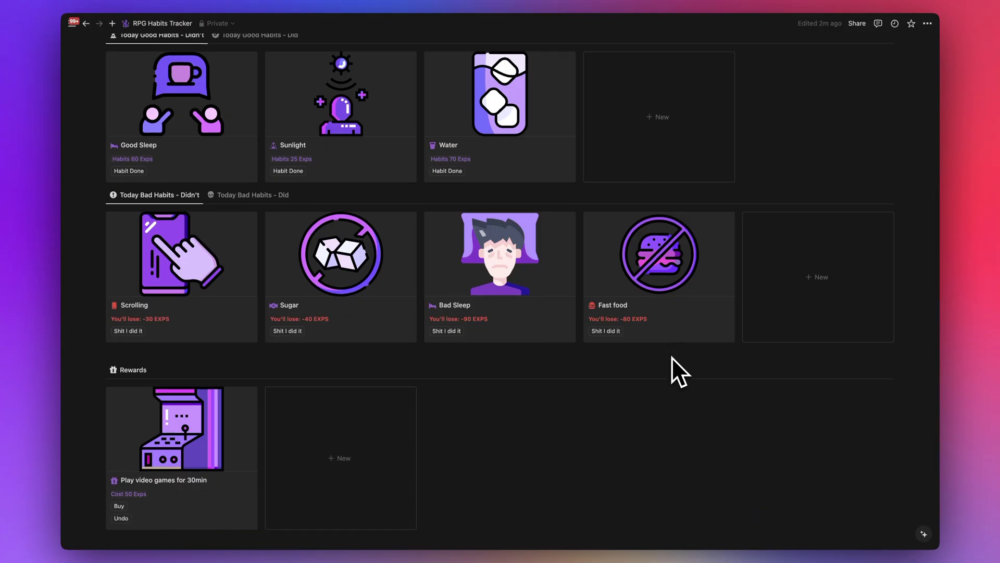
Step: Open the OlsNotion The Warrior character page and add a Rollup property named Good habits EXPS
scroll(671, 358, up, 6)
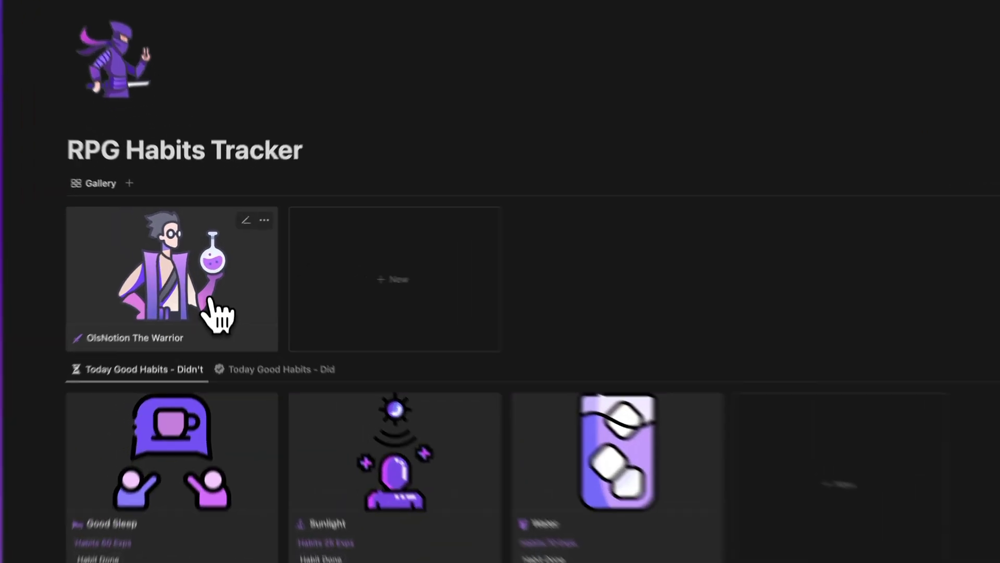
click(214, 297)
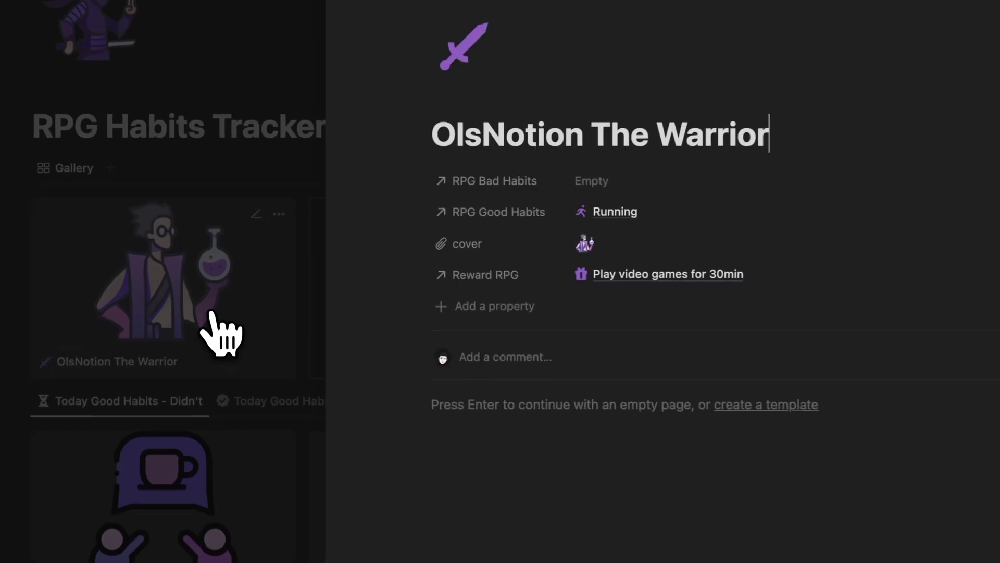
click(542, 315)
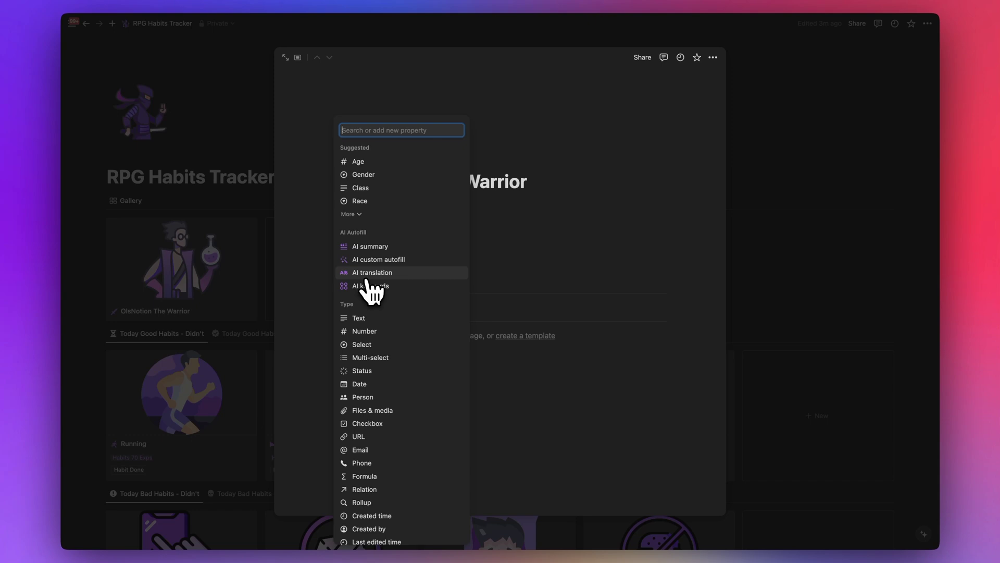
text(rol)
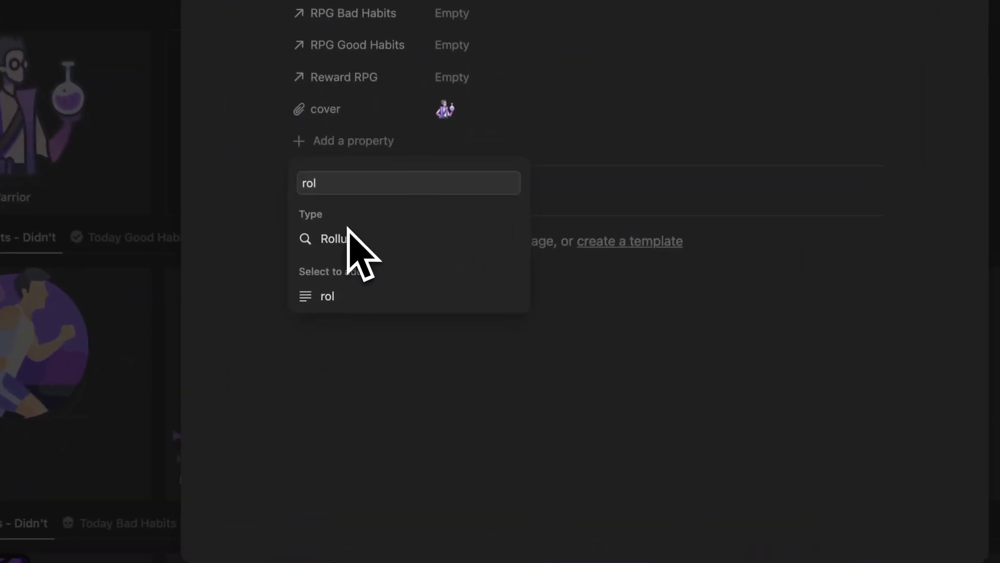
click(359, 324)
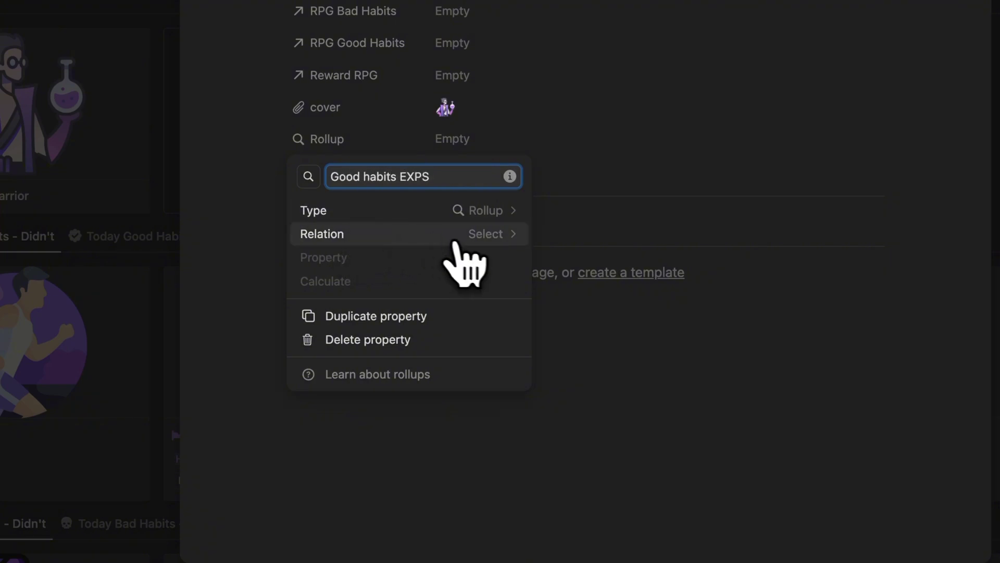
Step: Configure the Good habits EXPS rollup to sum the Exps property through the RPG Good Habits relation
click(439, 285)
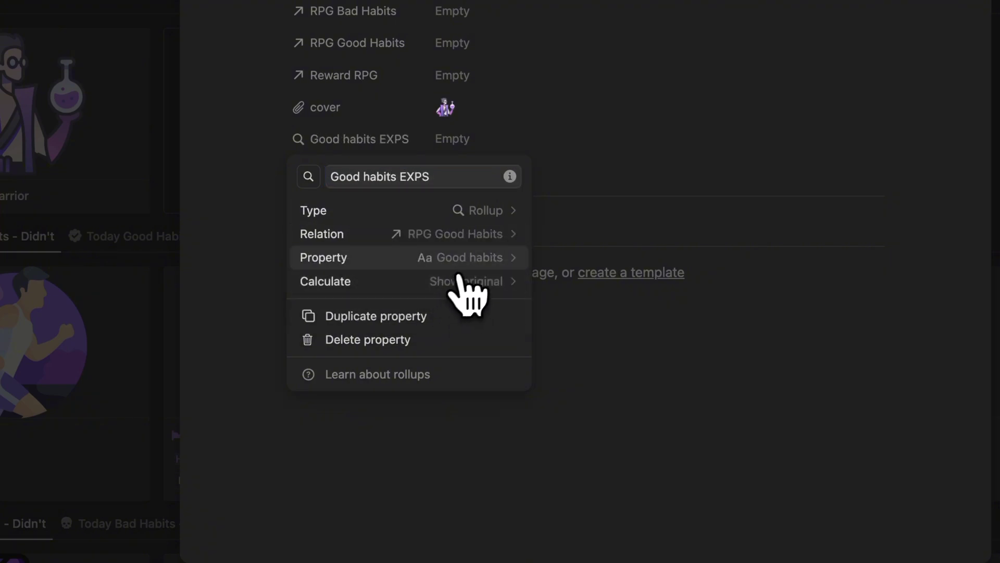
click(464, 257)
click(409, 397)
click(487, 284)
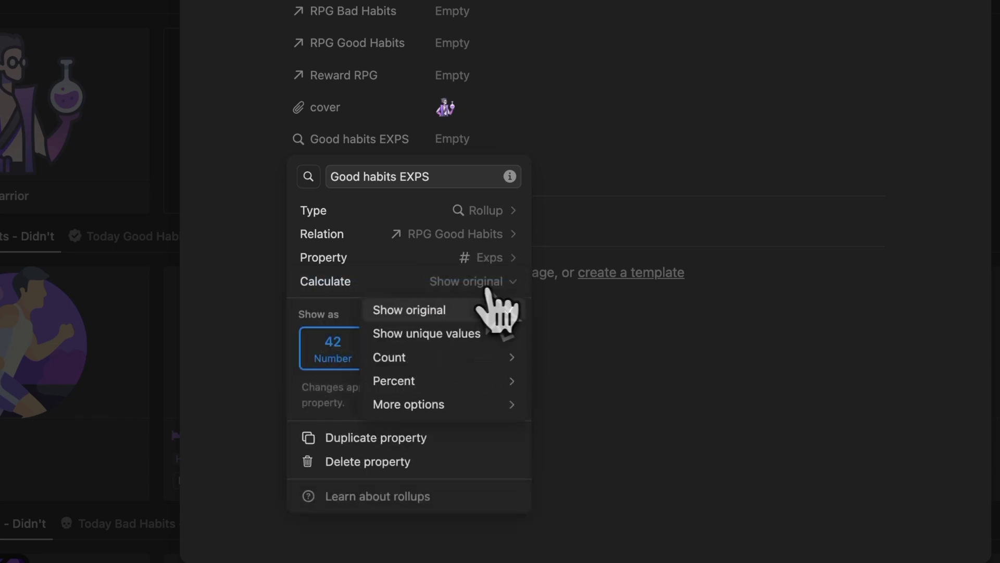
mouse_move(495, 405)
click(586, 347)
click(613, 167)
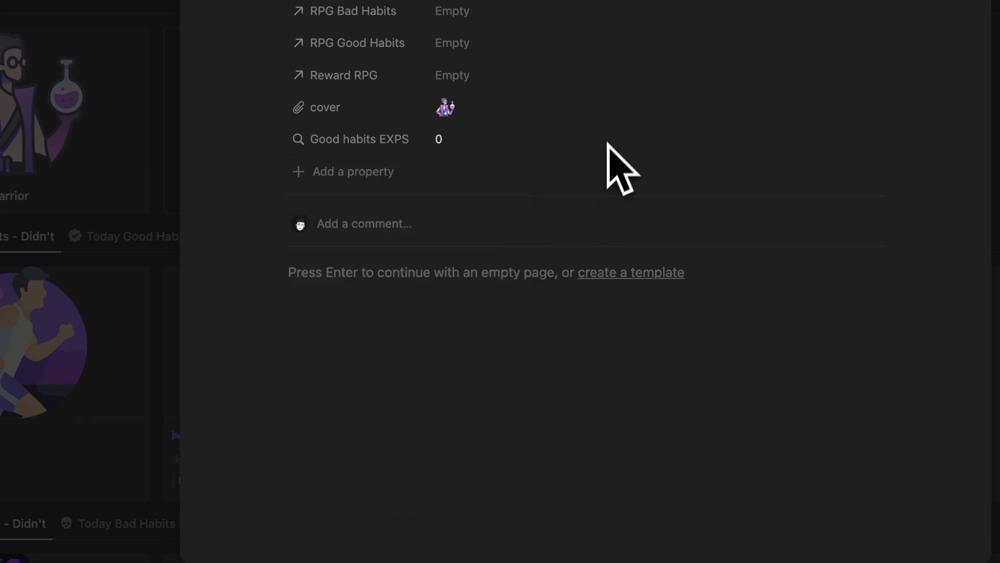
Step: Duplicate the Good habits EXPS rollup and rename the copy Bad habits EXPS
click(388, 143)
click(371, 256)
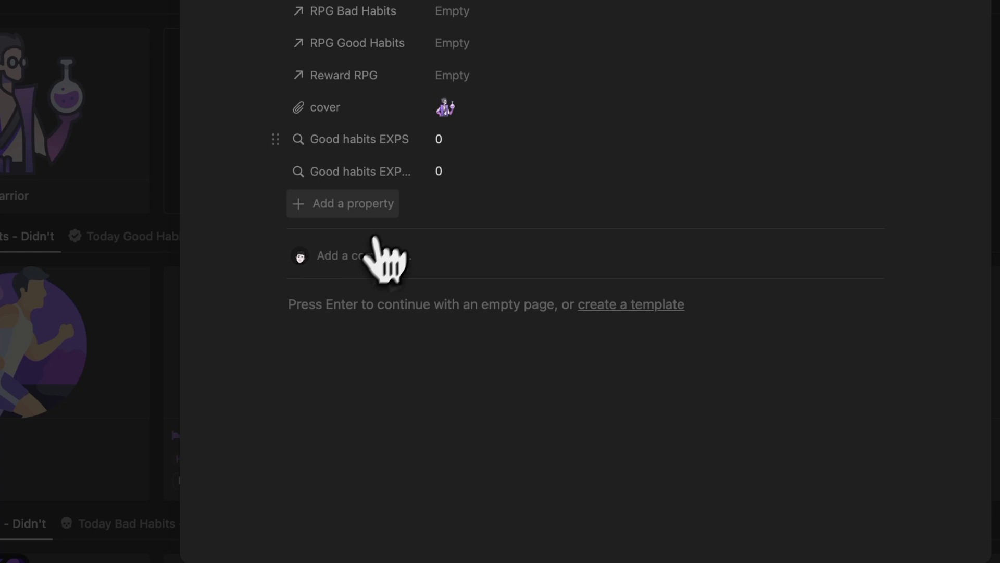
click(388, 173)
click(365, 204)
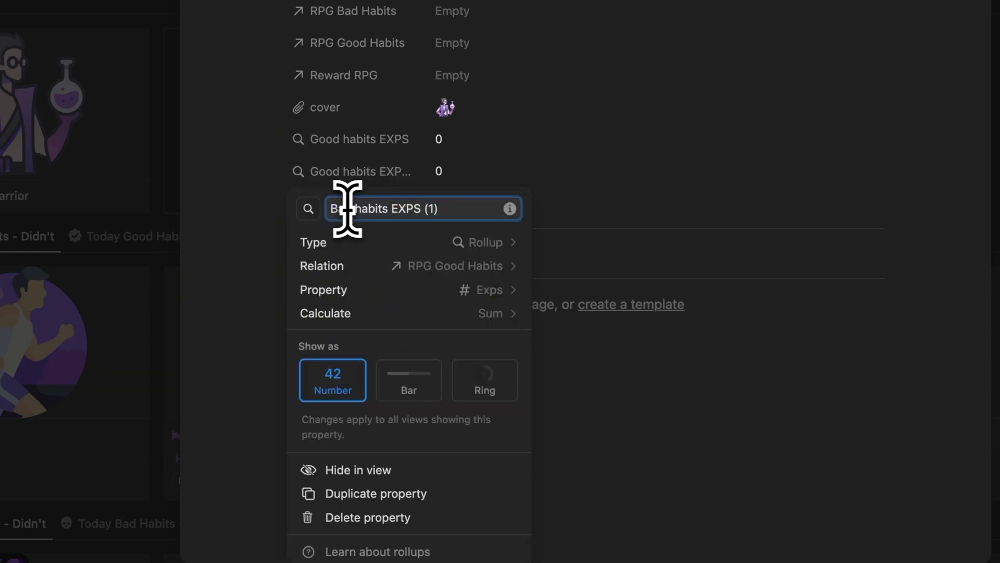
Step: Configure the Bad habits EXPS rollup to sum the Exps property through the RPG Bad Habits relation
click(469, 267)
click(432, 293)
click(452, 300)
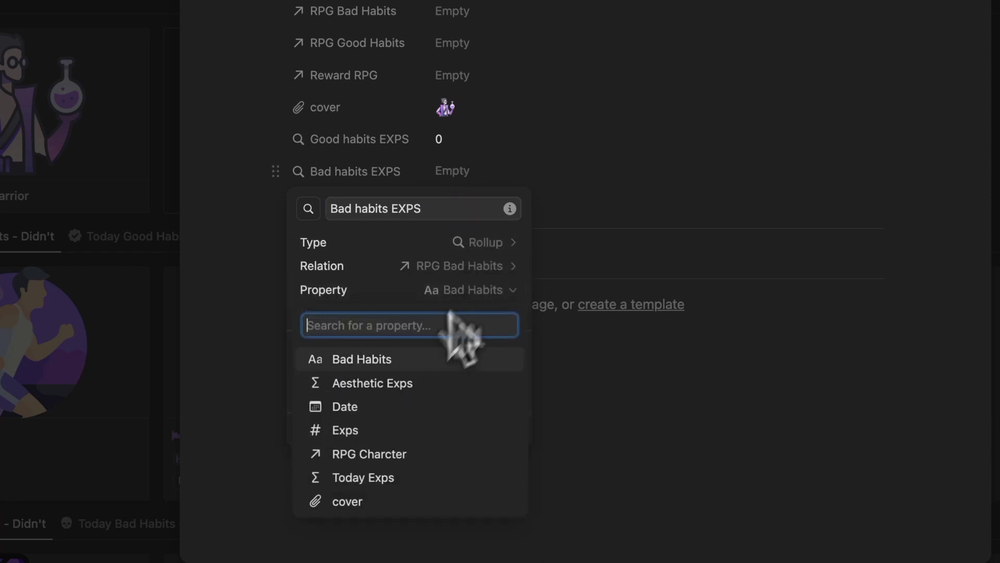
click(359, 415)
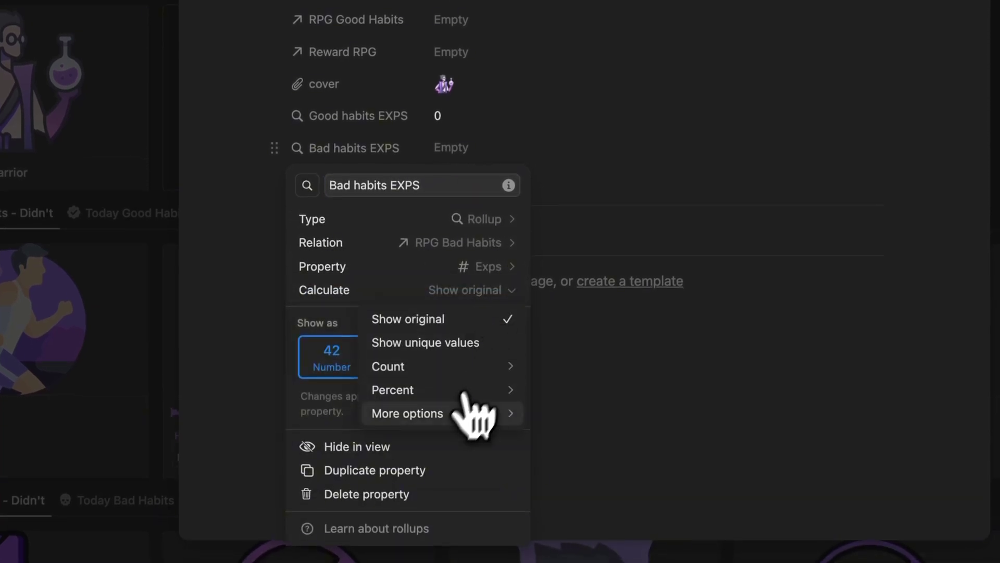
mouse_move(471, 416)
click(571, 354)
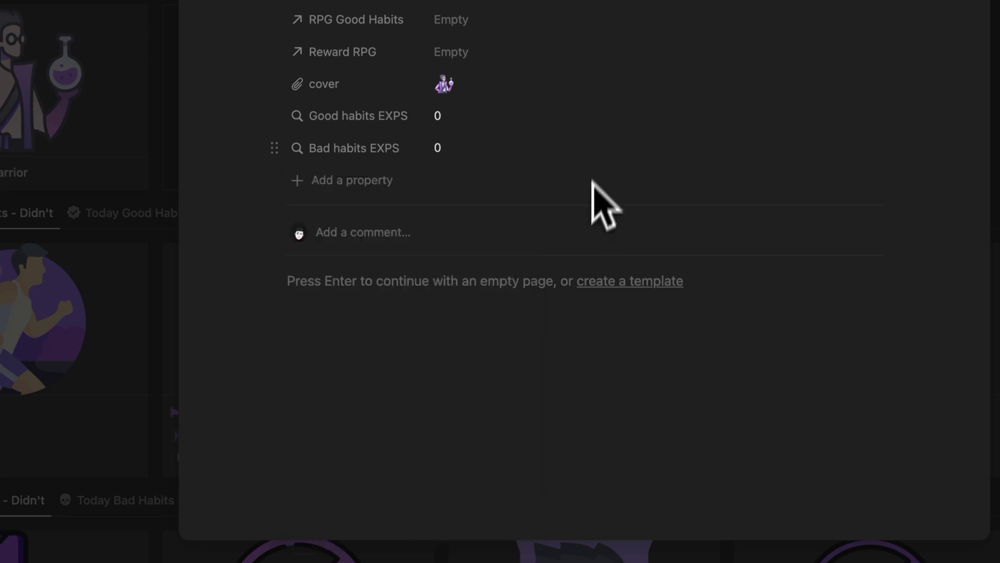
Step: Duplicate the Bad habits EXPS rollup and name the copy Reward EXPS
click(410, 150)
click(381, 262)
click(398, 183)
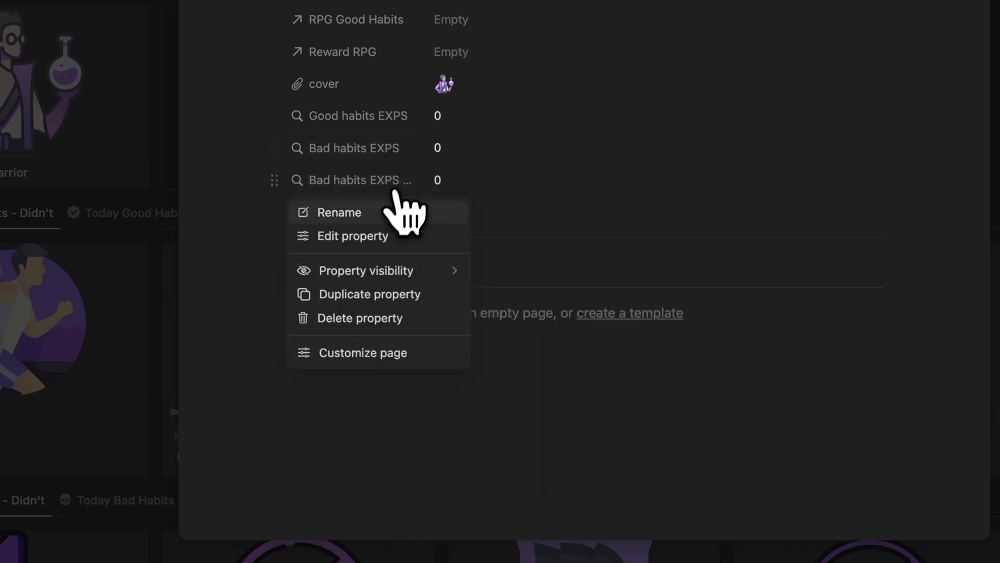
click(364, 232)
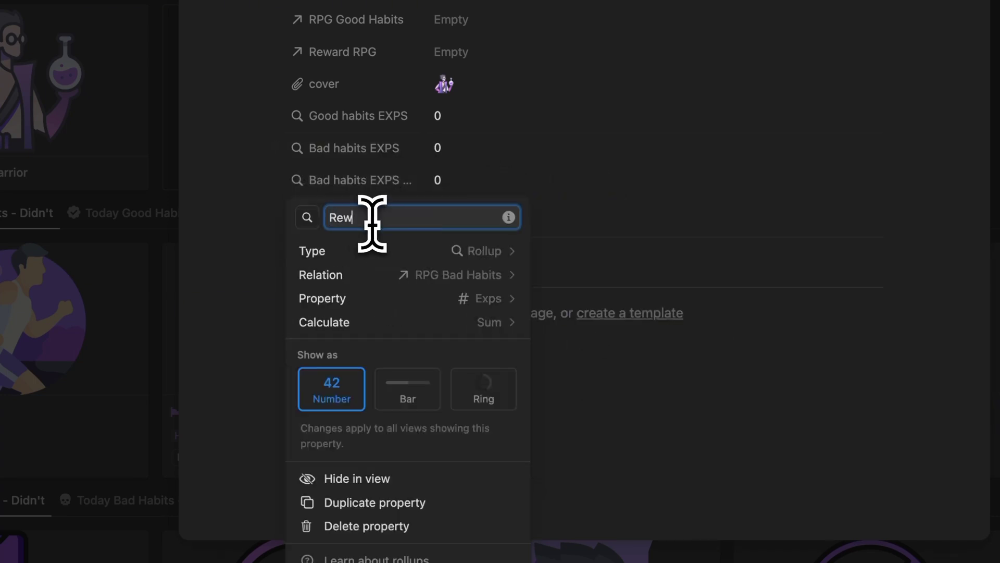
text(Reward EXPS)
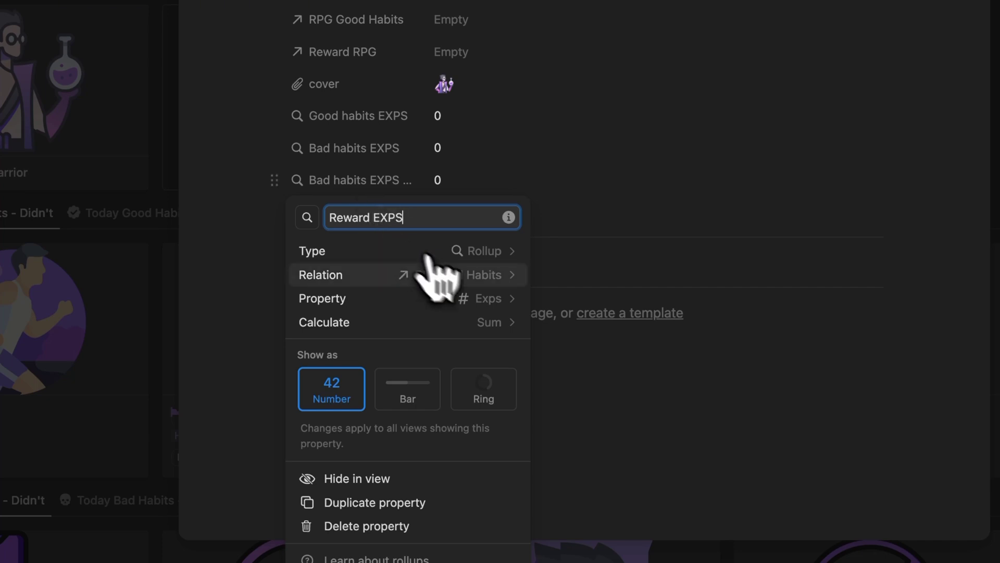
Step: Configure the Reward EXPS rollup to sum the Price property through the Reward RPG relation
click(459, 276)
click(397, 357)
click(475, 299)
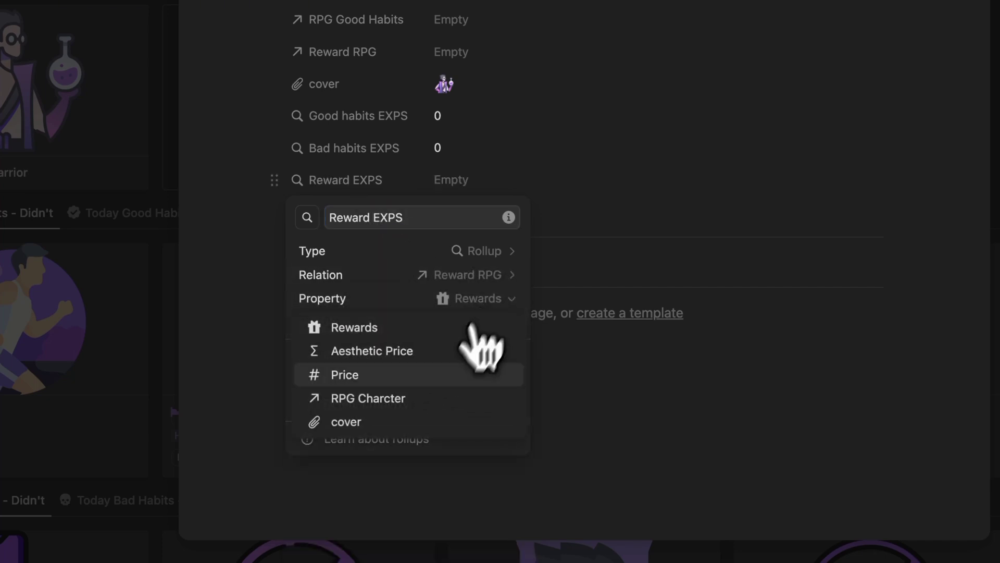
click(412, 374)
click(471, 323)
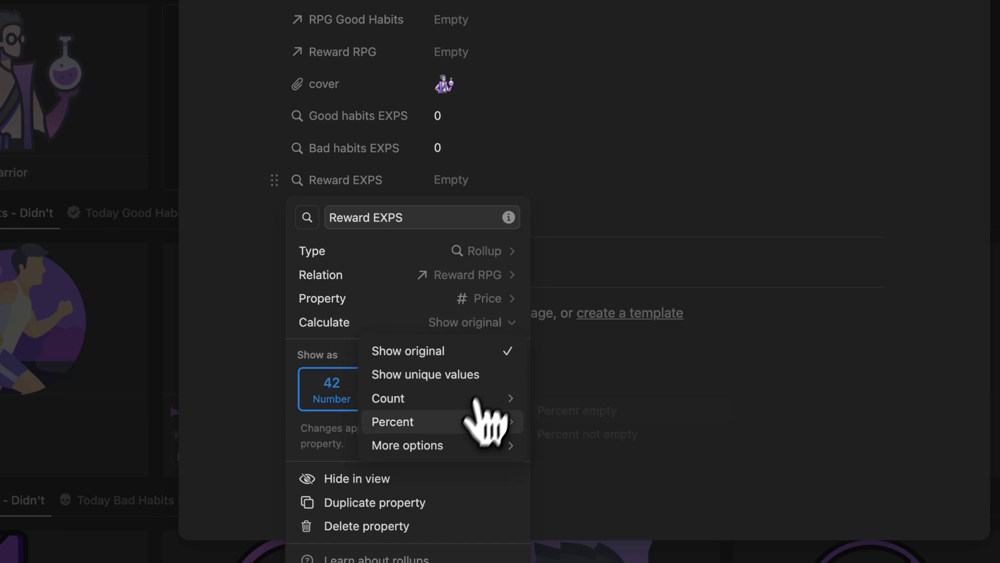
mouse_move(498, 447)
click(593, 388)
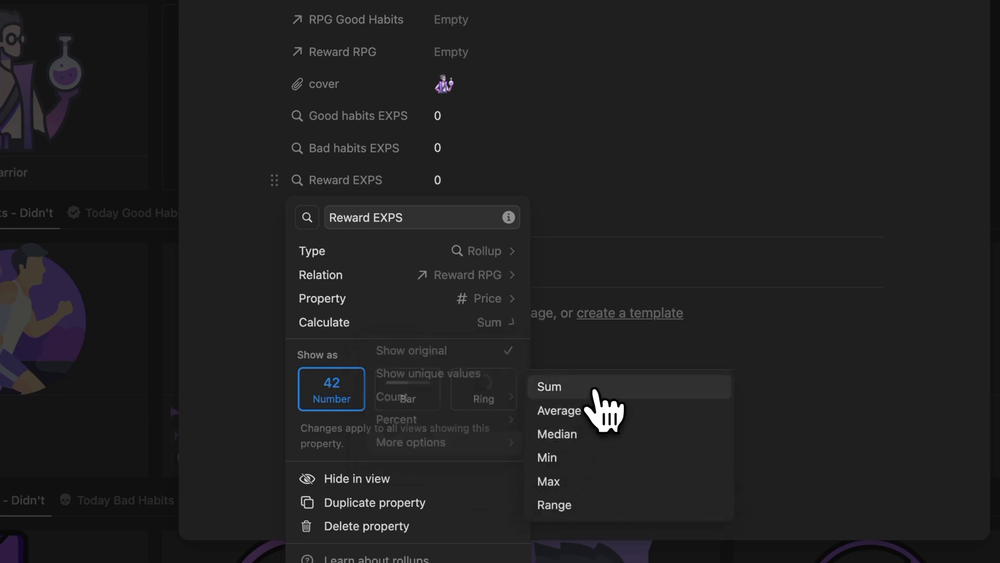
Step: Rename the Reward EXPS rollup to Reward Price
double_click(392, 218)
text(Price)
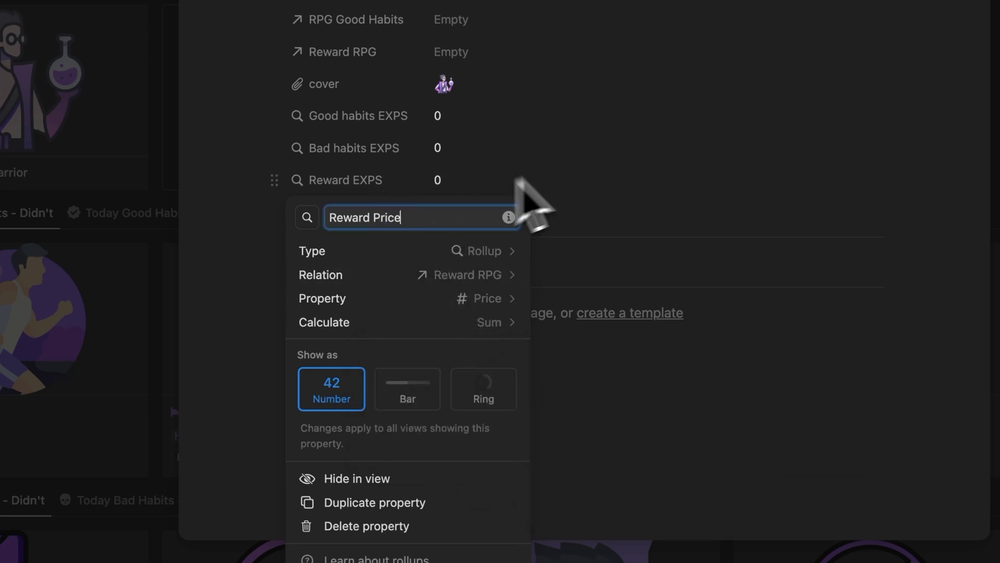
key(Return)
Step: Add a formula property named All time EXPS to the character page
click(394, 224)
text(form)
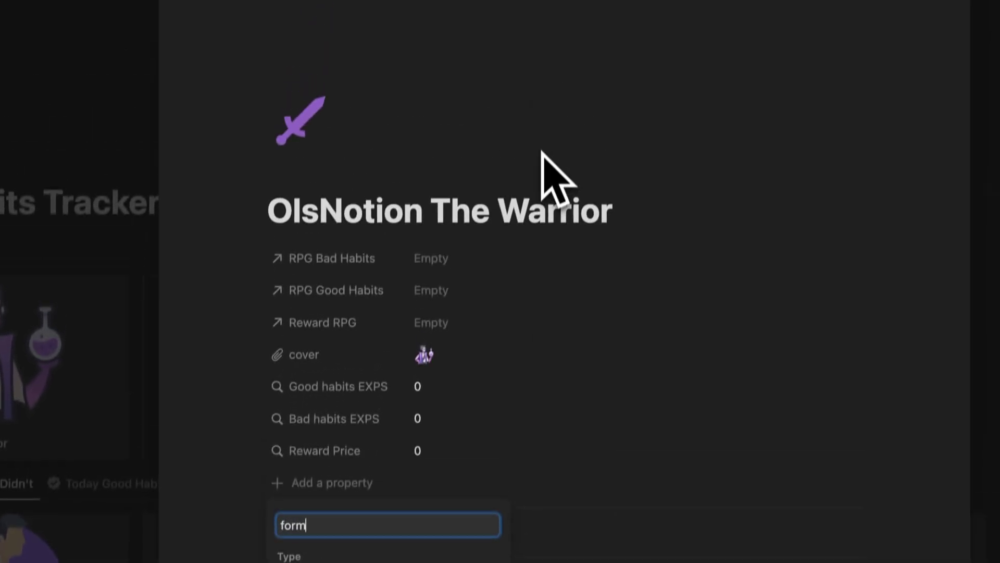
key(Return)
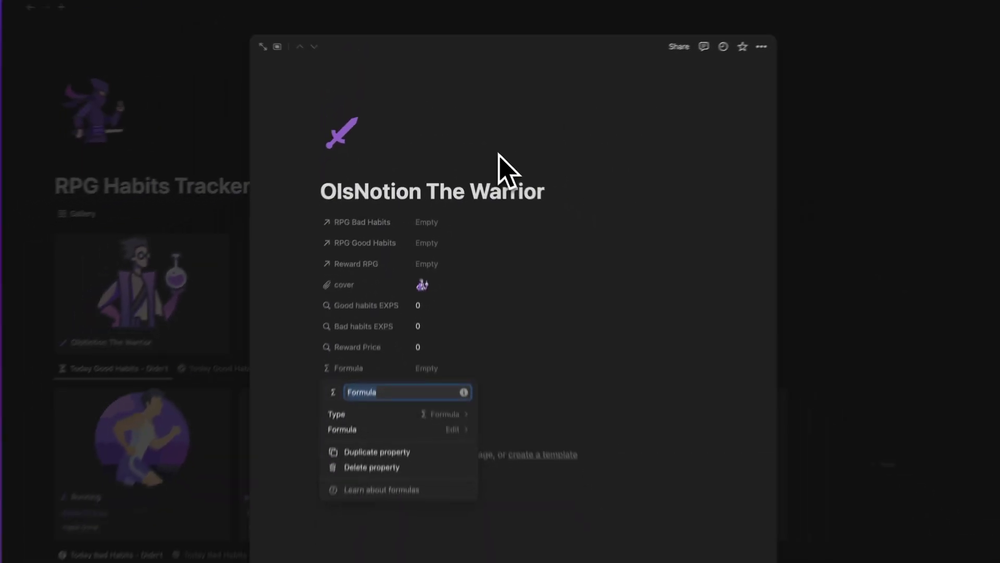
text(To)
key(BackSpace)
key(BackSpace)
text(All time E)
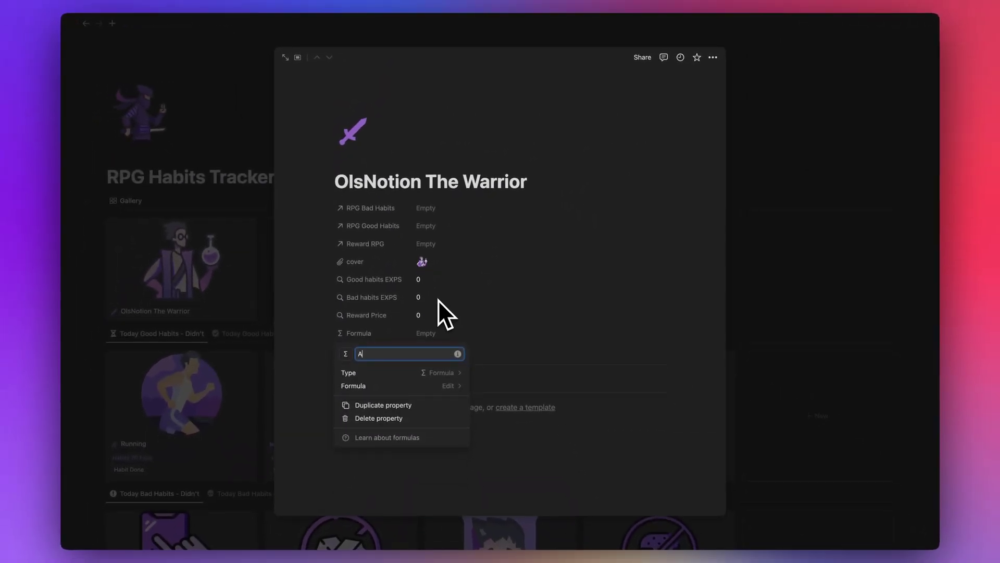
text(XPS)
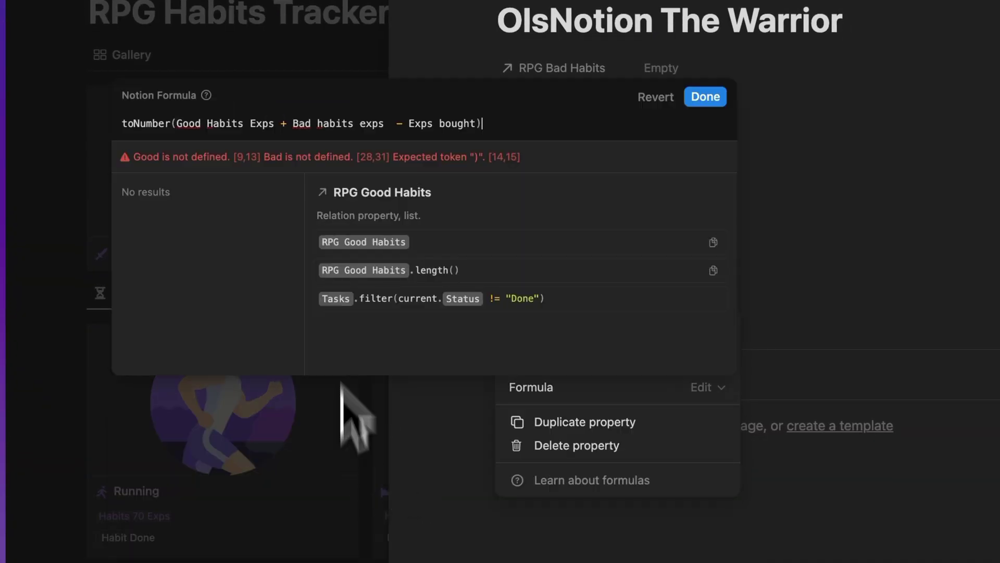
Step: Write a toNumber formula for All time EXPS that adds the Good habits EXPS and Bad habits EXPS rollups
click(273, 125)
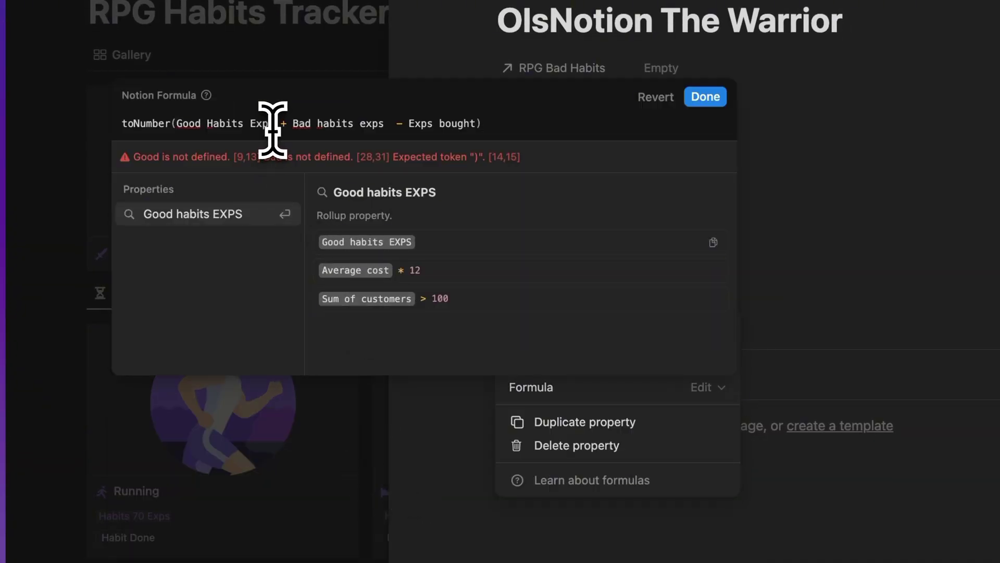
key(Return)
click(385, 120)
key(Return)
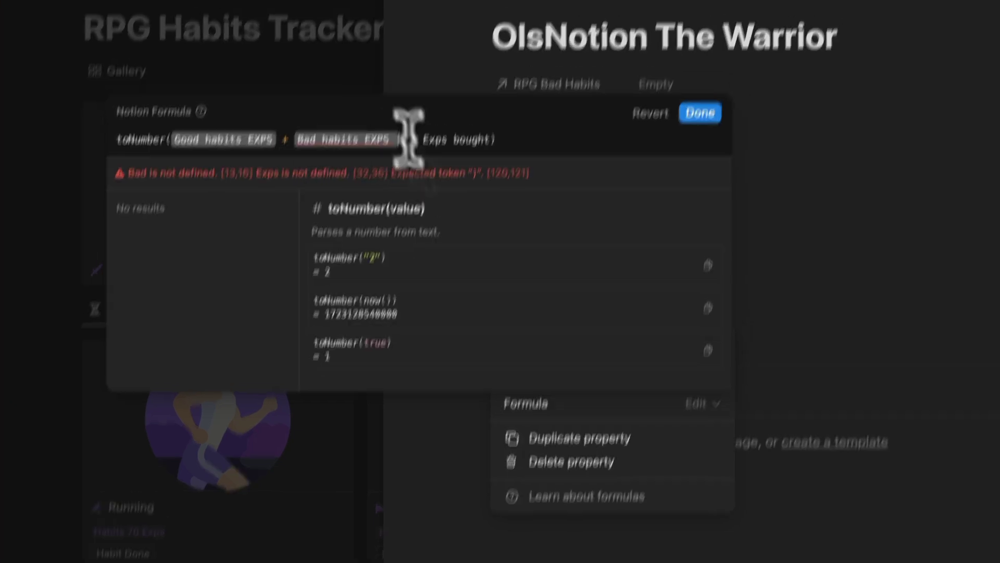
Step: Replace the "Exps bought" text in the formula with the Reward Price rollup as the subtracted value, and save the formula
click(487, 141)
key(BackSpace)
key(BackSpace)
key(BackSpace)
key(BackSpace)
key(BackSpace)
key(BackSpace)
key(BackSpace)
key(BackSpace)
key(BackSpace)
key(BackSpace)
key(BackSpace)
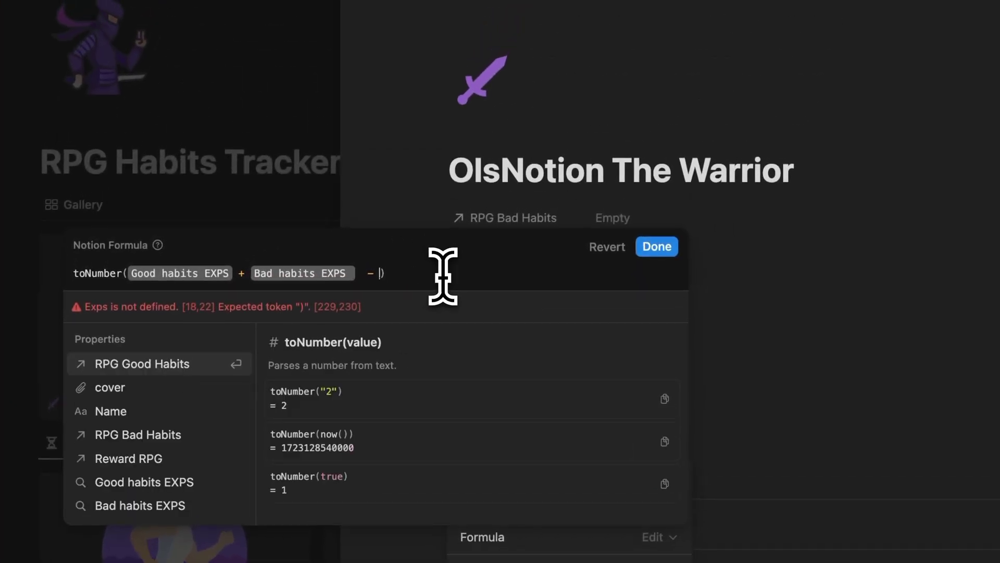
text(Rewa)
key(Return)
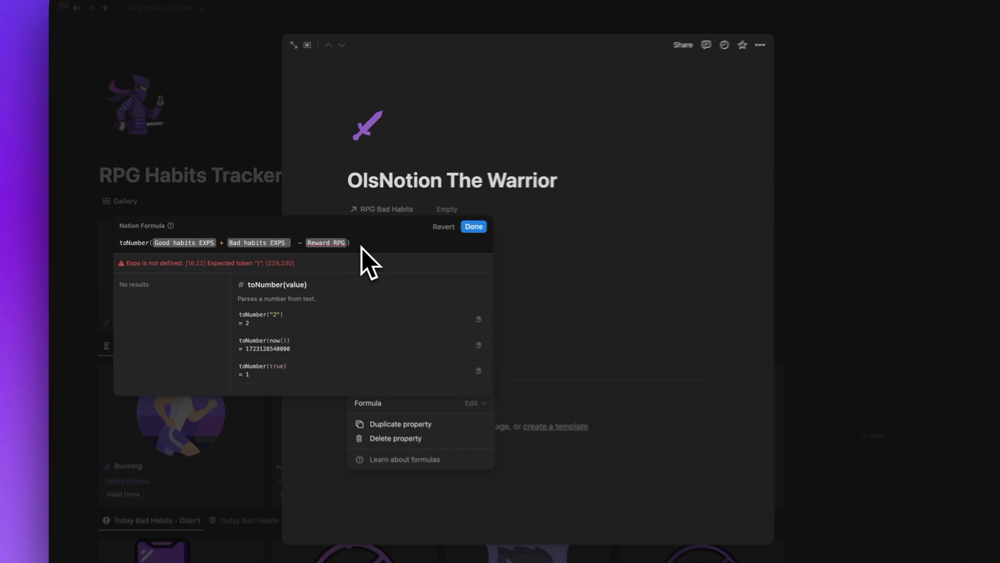
key(BackSpace)
text(Rewar)
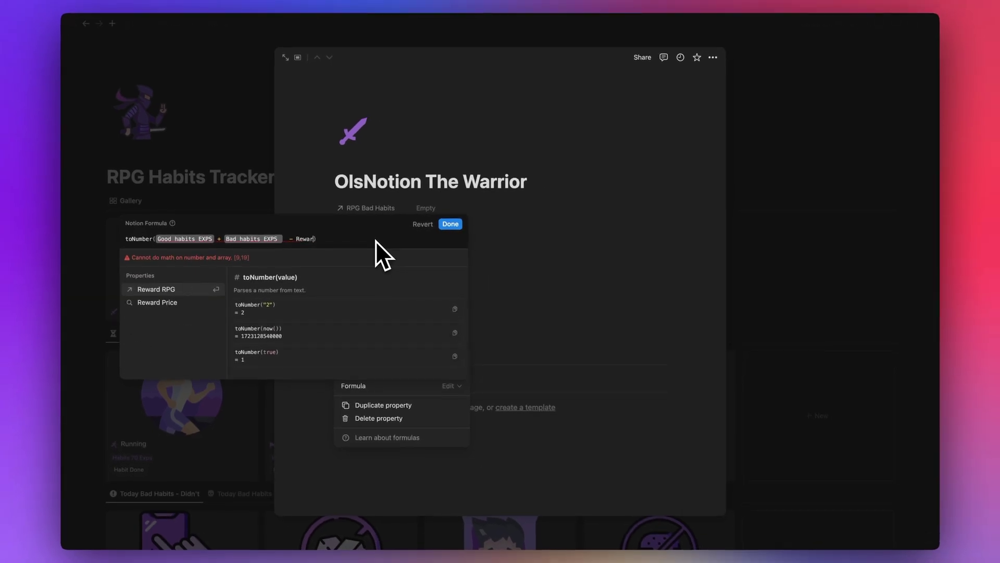
key(Down)
key(Return)
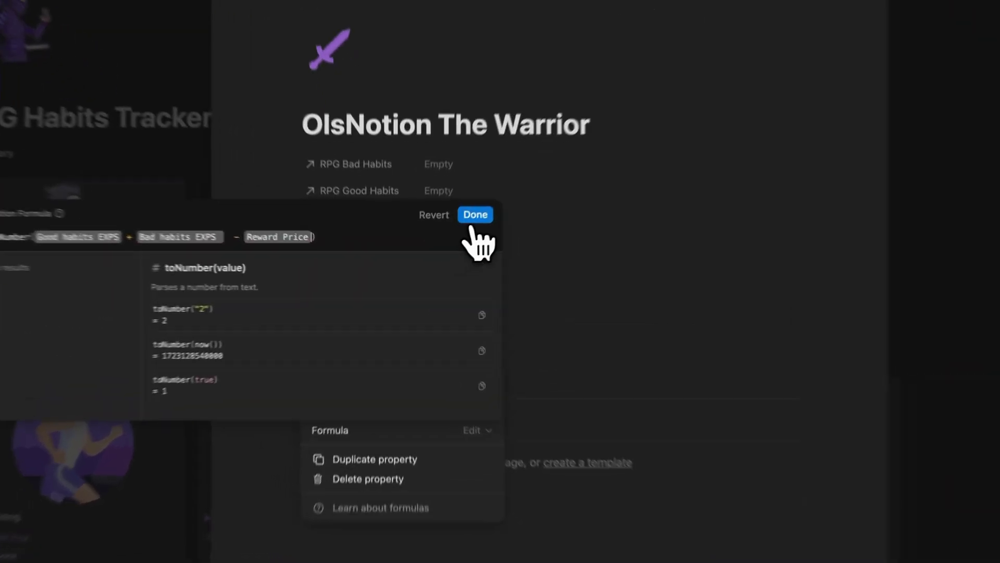
click(451, 224)
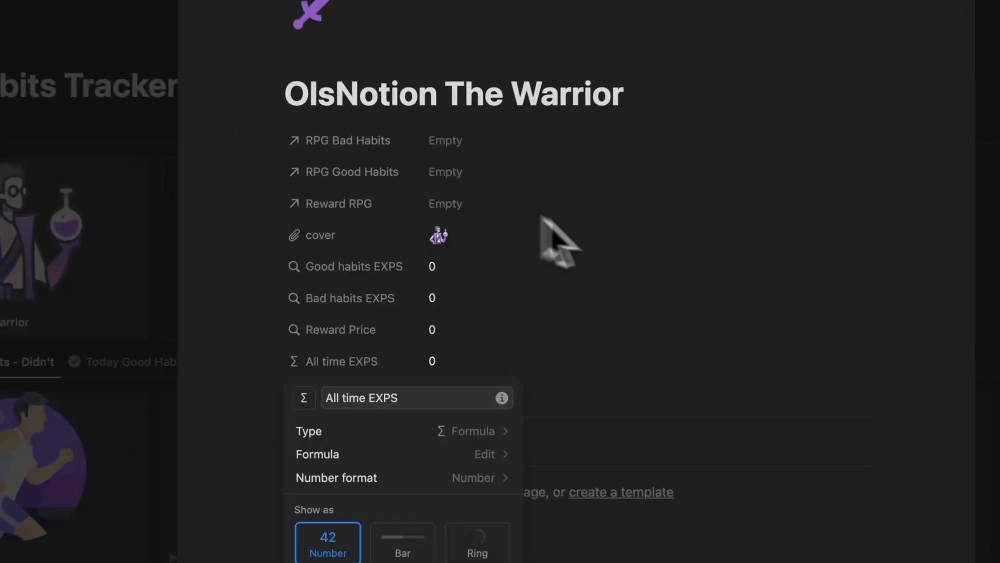
click(543, 218)
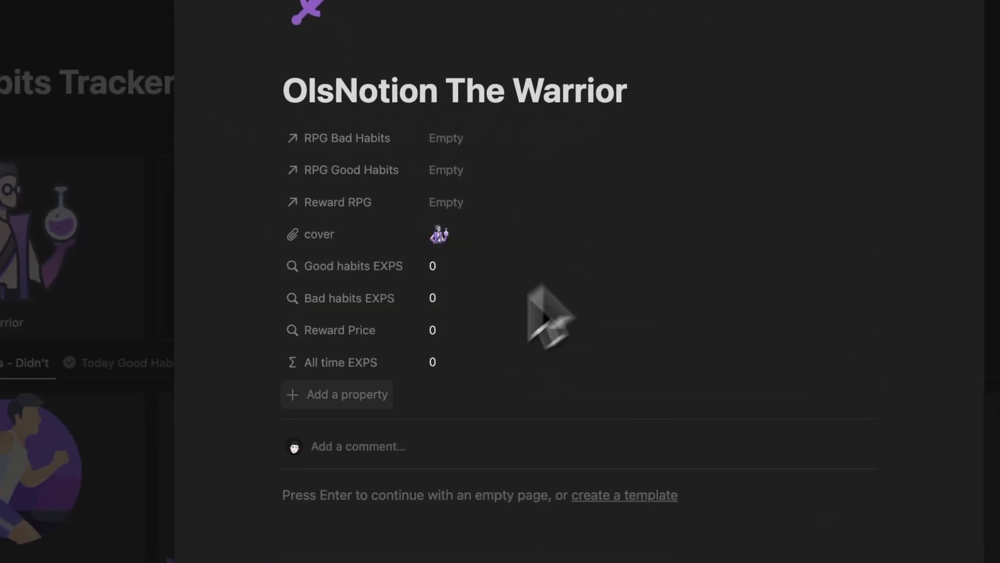
Step: Add another formula property named Aesthetic All time EXPS to the character page
click(380, 404)
text(form)
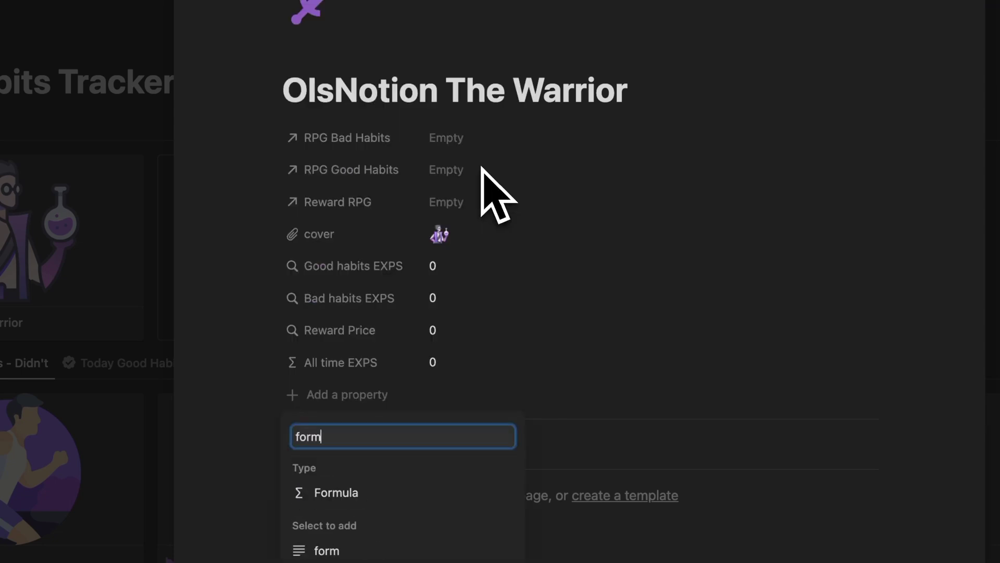
key(Return)
text(Aes)
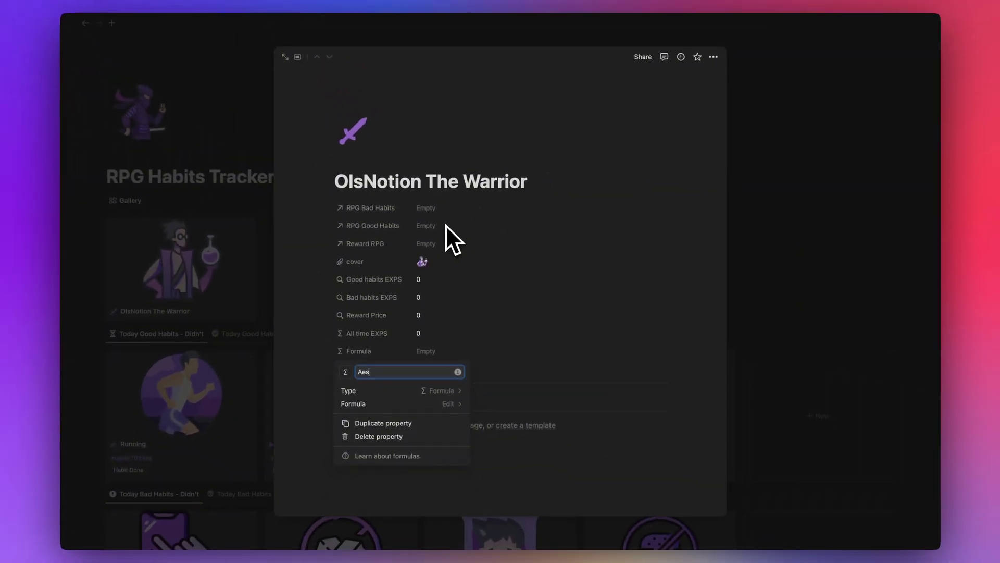
text(thetic All ti)
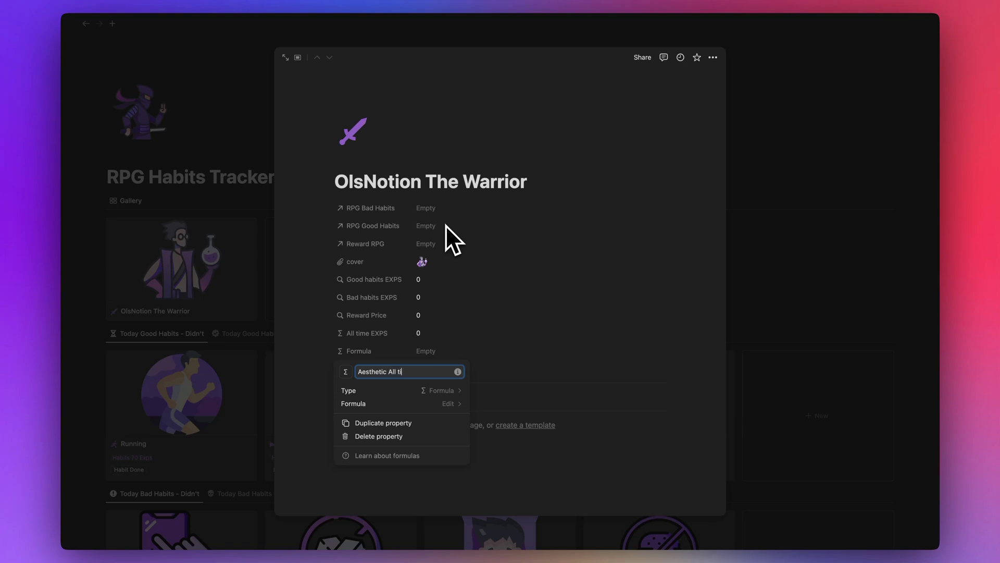
text(me EXPS)
Step: Set its formula to show "Total Exps :" plus All time EXPS on a gray background, purple when >= 0 and red otherwise, and close the page
click(448, 404)
text(if(All time EXPS >= 0, style("🟣 Total Exps :" + format(All time EXPS), "purple", "gray_background"), style("⛔ Total Exps :" + format(All time EXPS), "red", "gray_background" )))
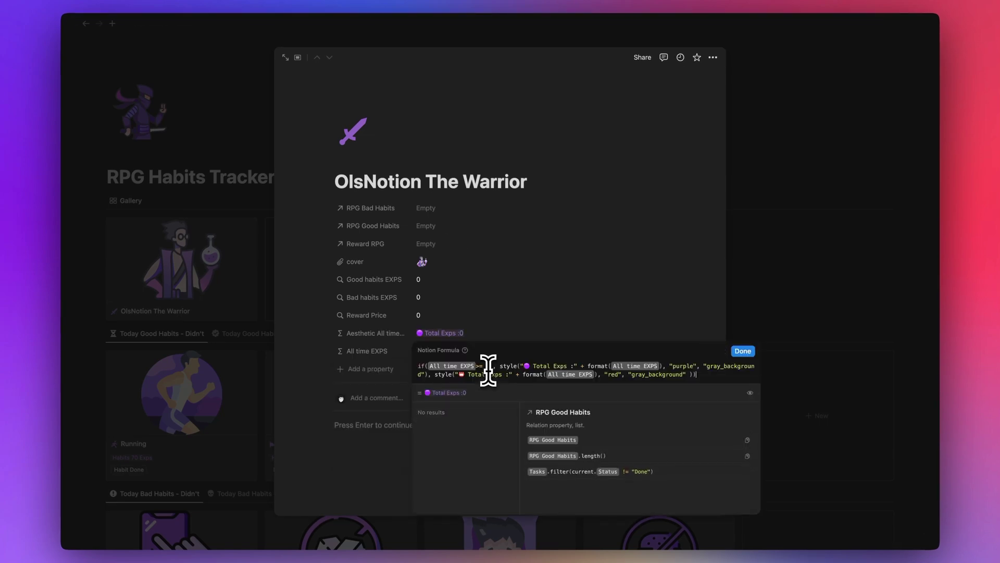
click(740, 355)
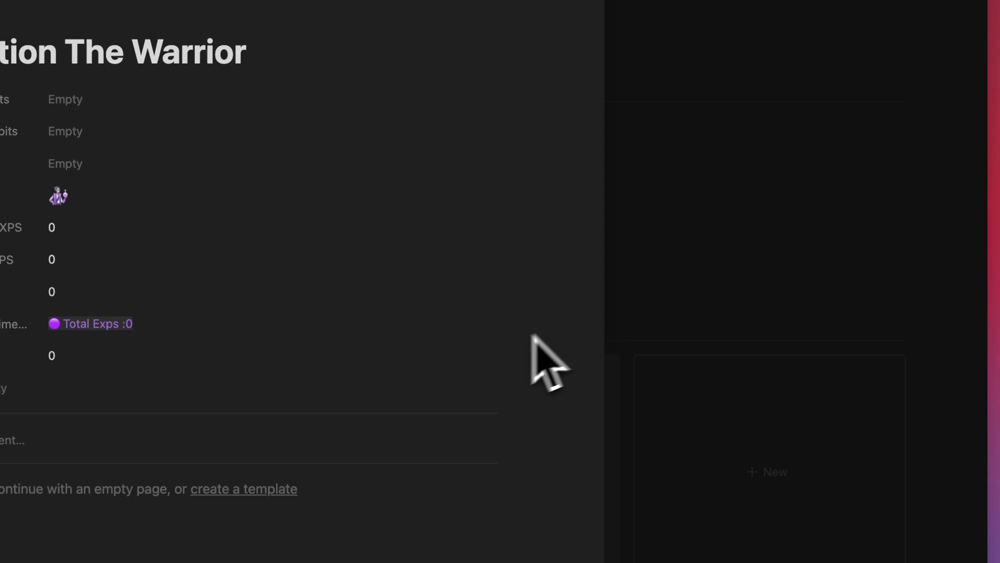
click(804, 250)
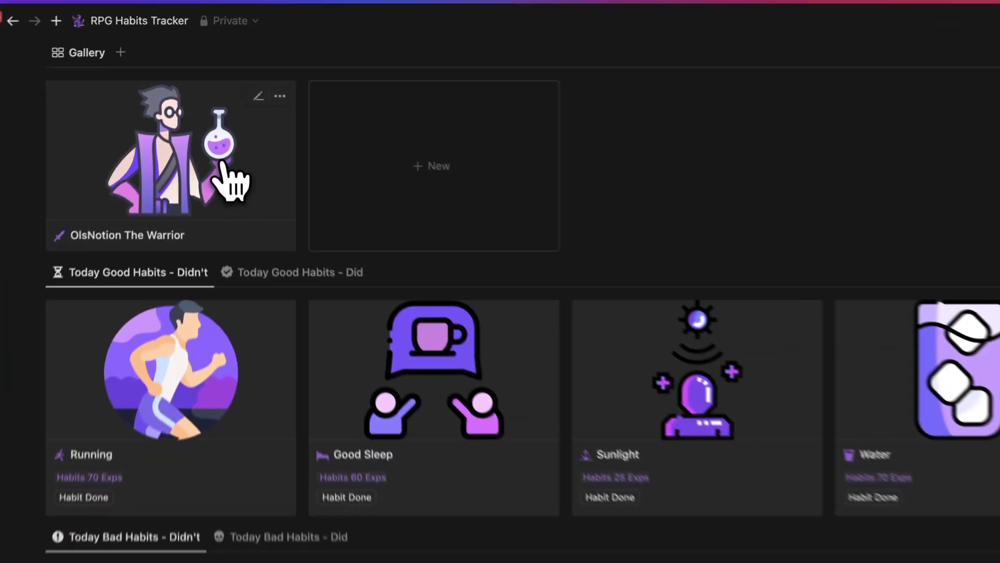
Step: Reopen the warrior character page and add a number property
click(219, 117)
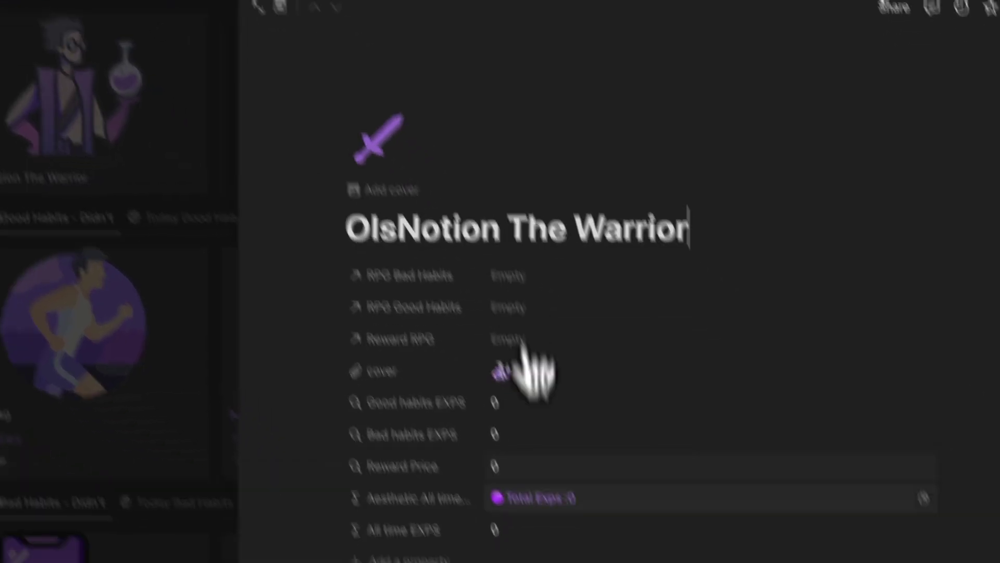
click(419, 442)
text(njum)
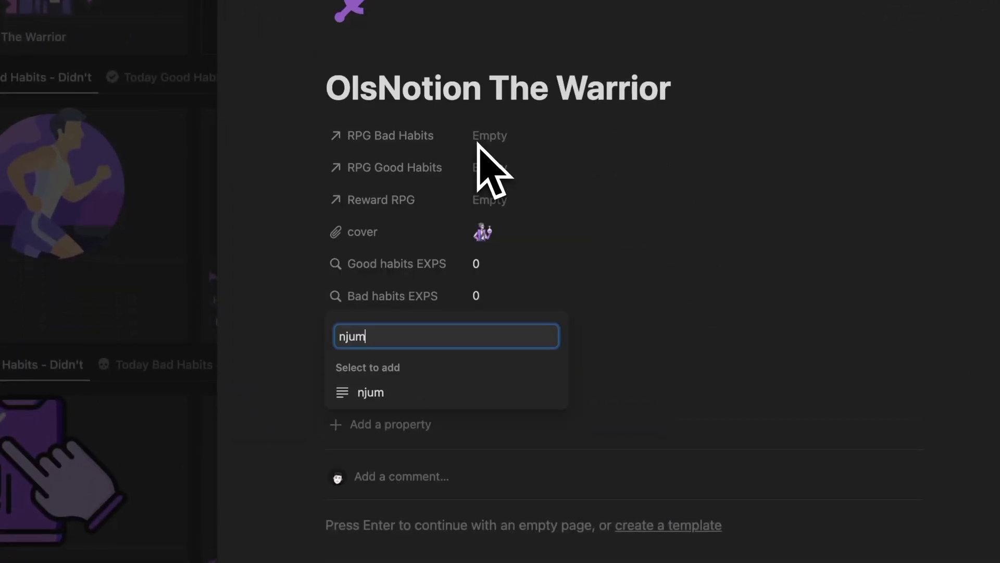
key(BackSpace)
key(BackSpace)
key(BackSpace)
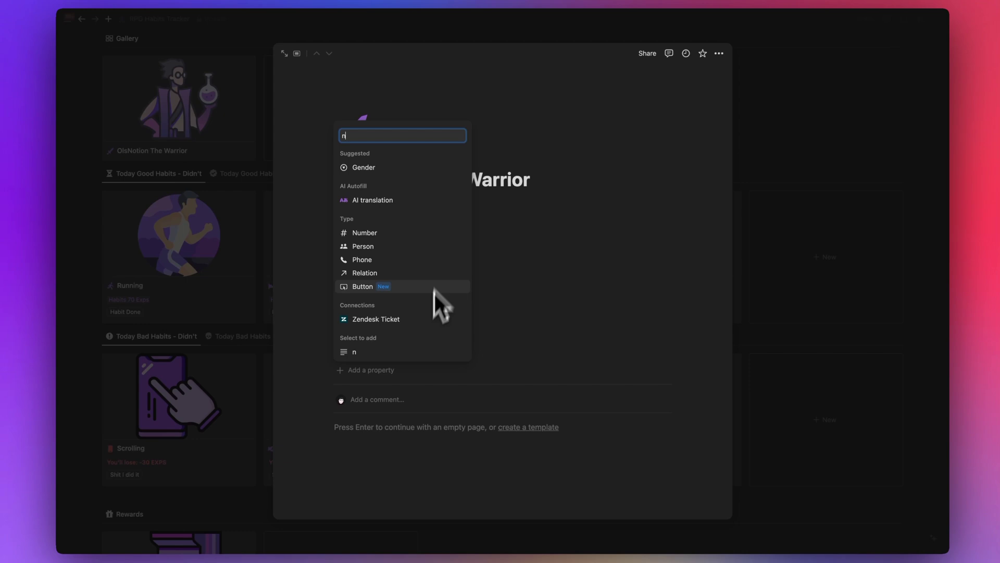
text(umber)
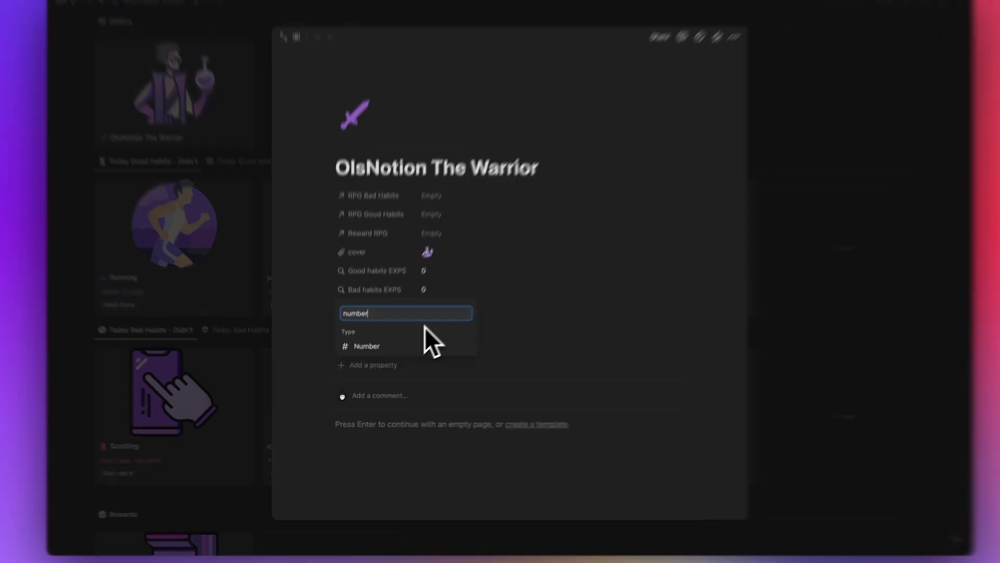
key(Return)
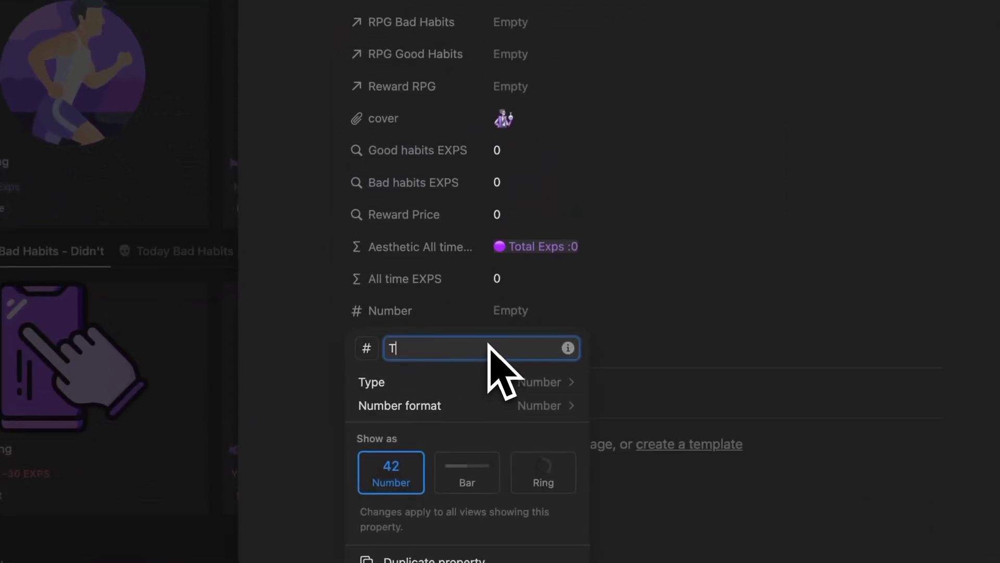
Step: Name the number property Total Daily EXPS and set its value to 225
text(Tot)
text(al D)
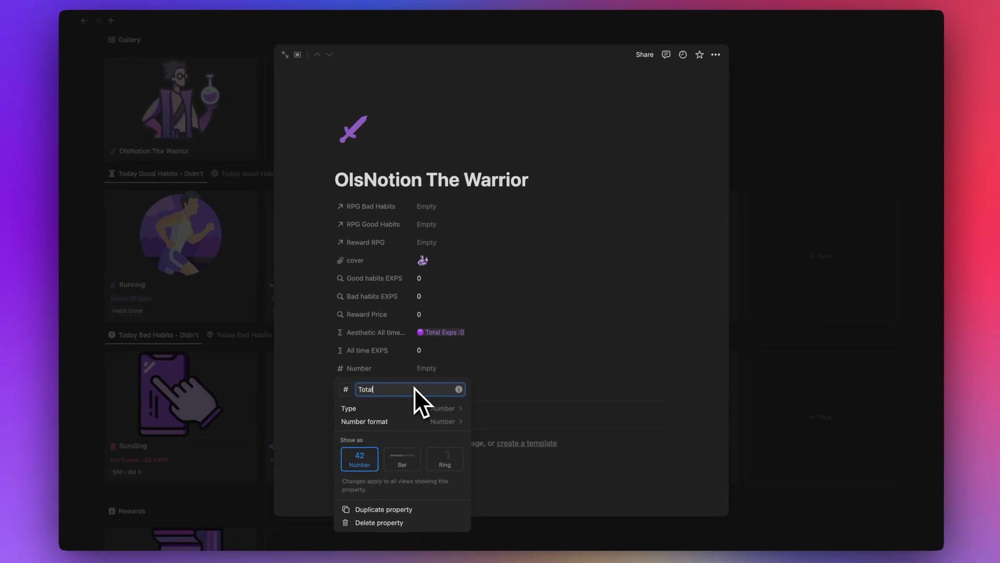
text(aily EXP)
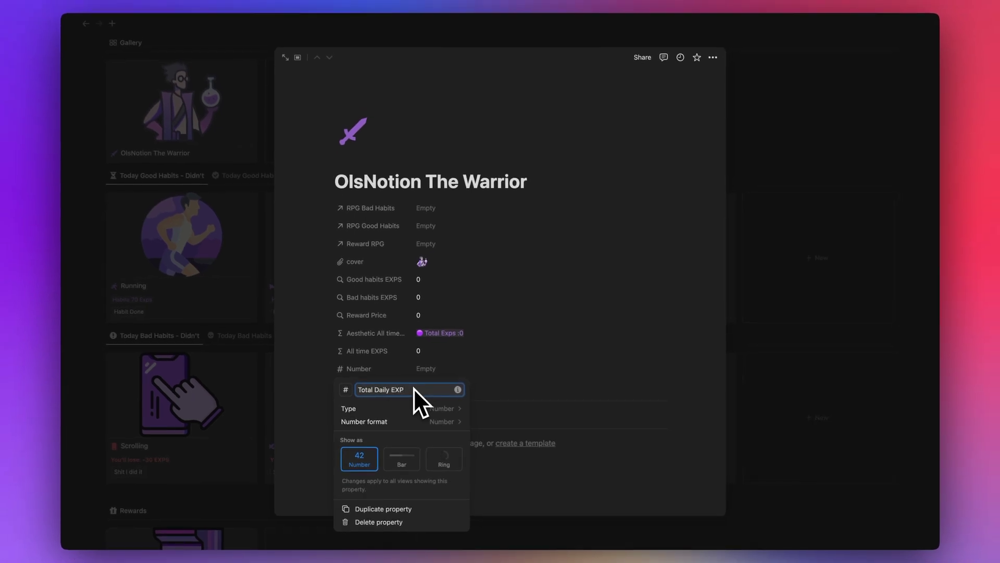
text(S)
key(Return)
click(455, 371)
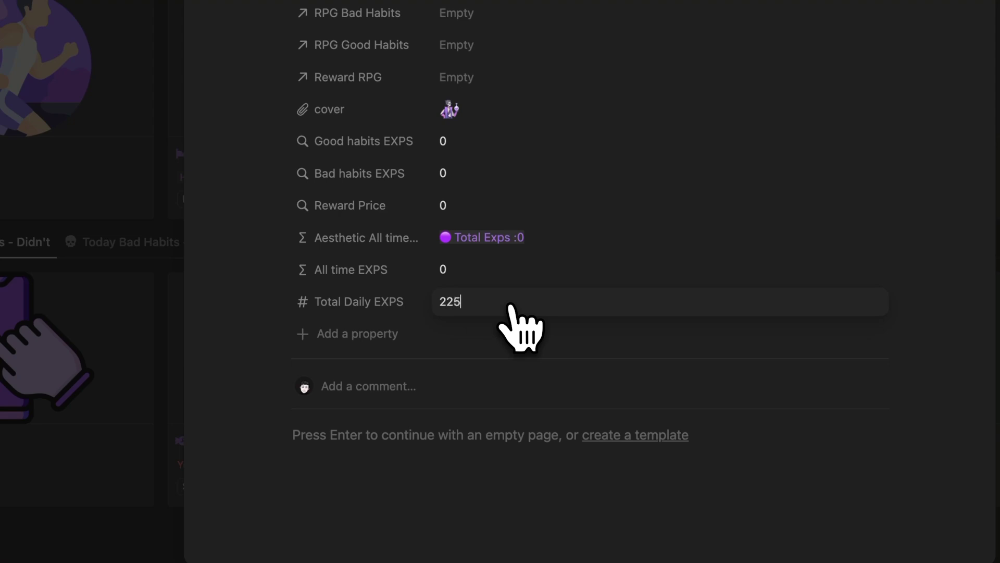
key(Return)
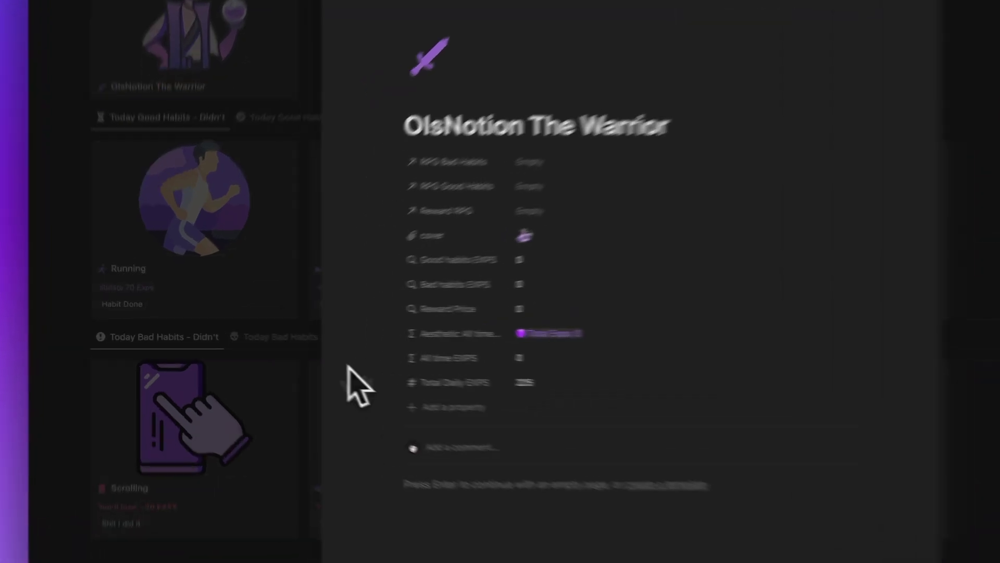
Step: Examine the Running habit's properties, including its Exps and Today Exps fields
click(254, 359)
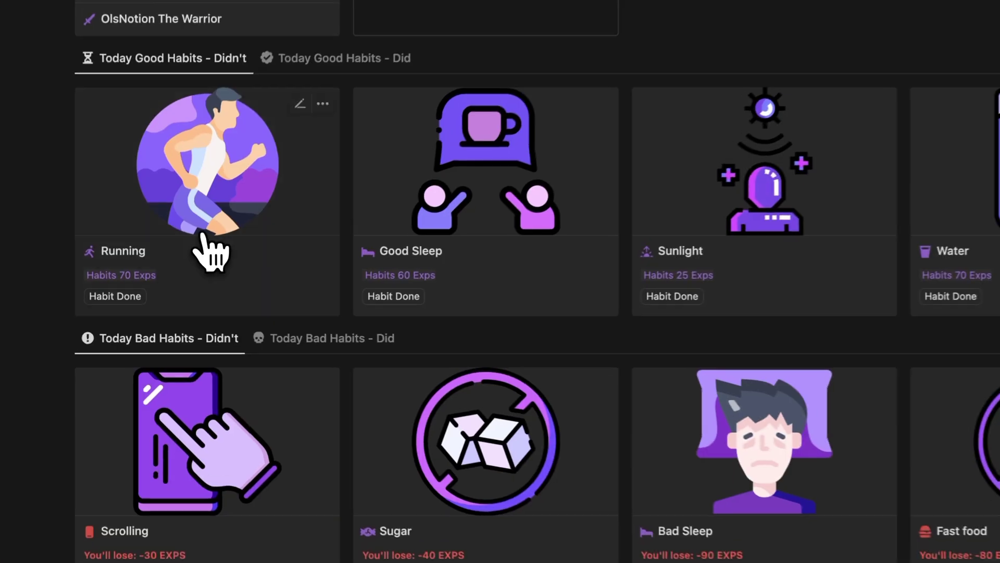
click(206, 277)
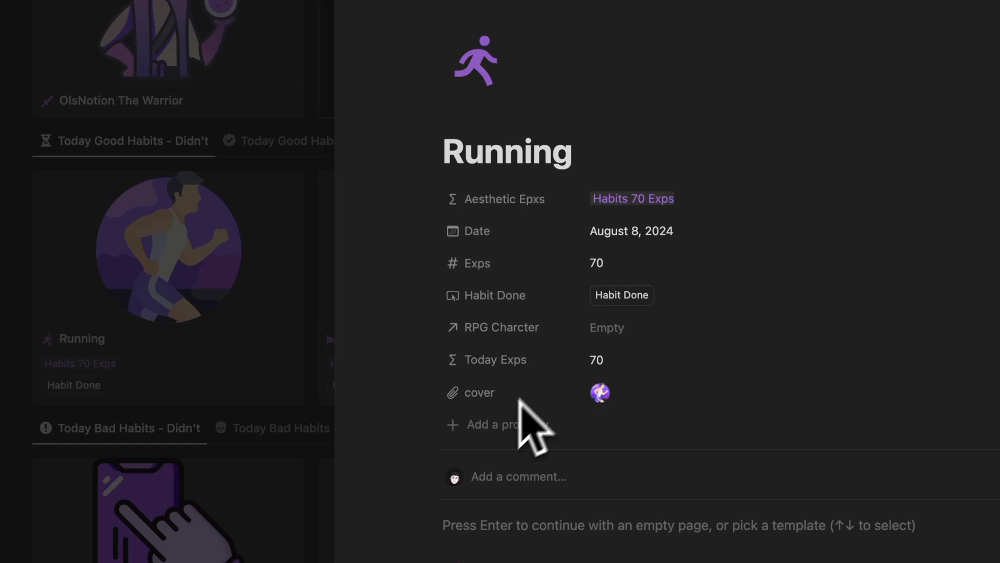
click(235, 364)
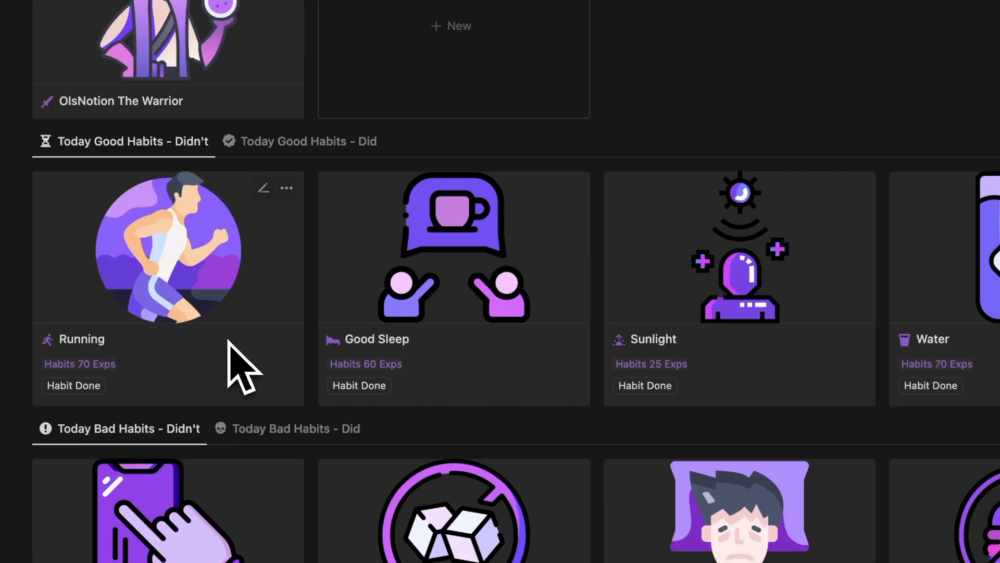
Step: Reopen the warrior character page and add a formula property named Today EXPS
click(192, 18)
click(482, 487)
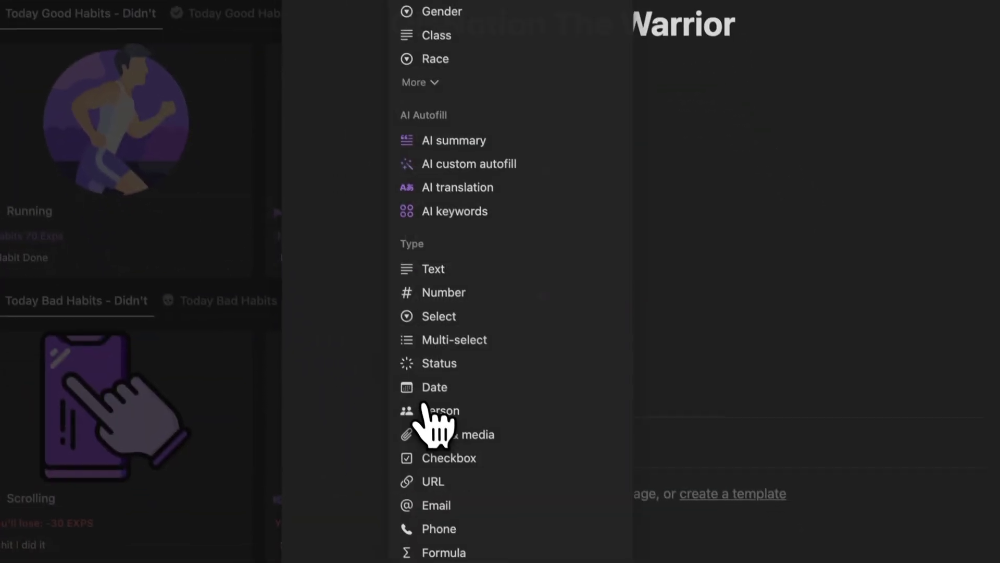
text(form)
key(Return)
text(Today)
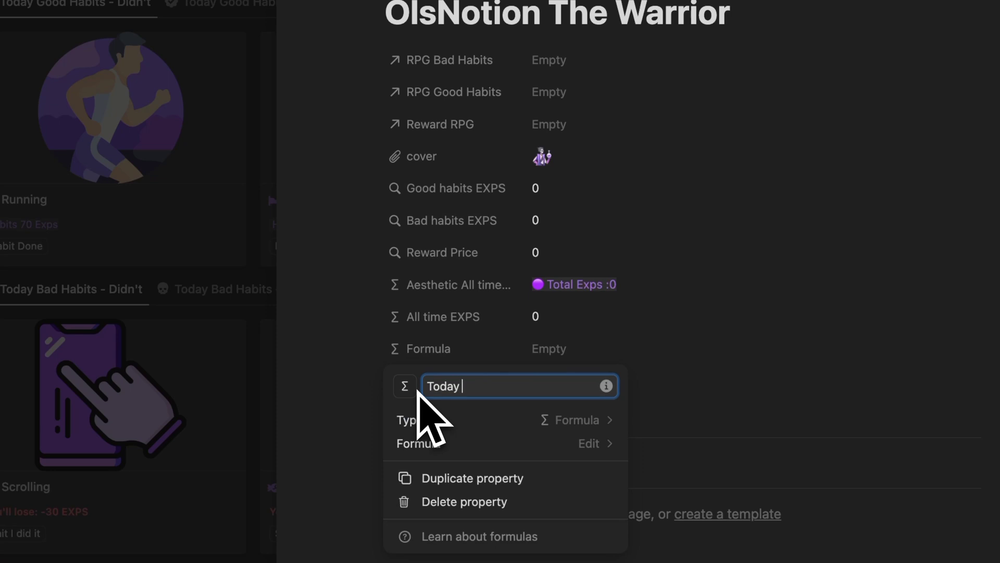
text( EXPS)
Step: Set the Today EXPS formula to map and sum Today Exps from RPG Good Habits, plus the same sum from RPG Bad Habits
click(588, 443)
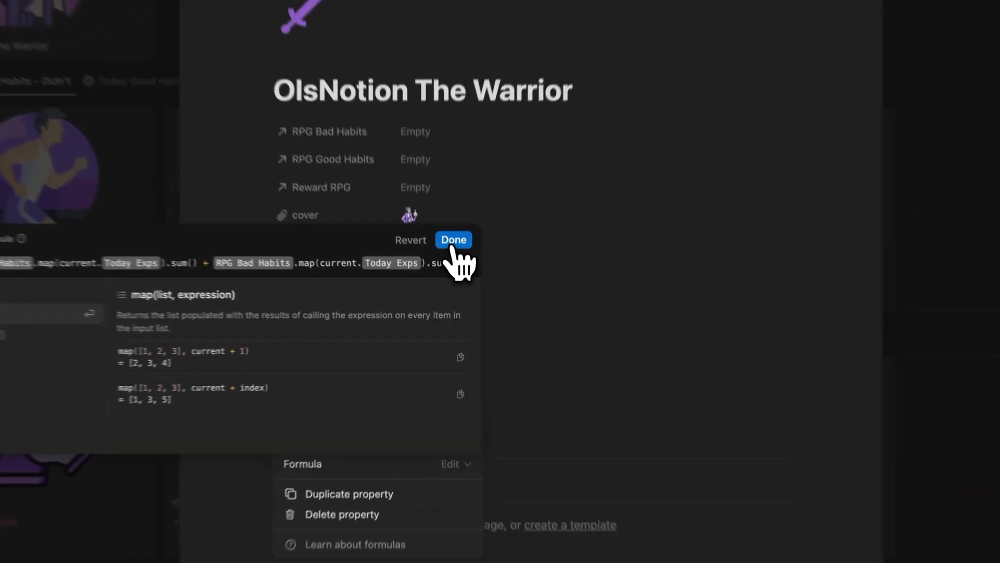
click(450, 278)
click(533, 308)
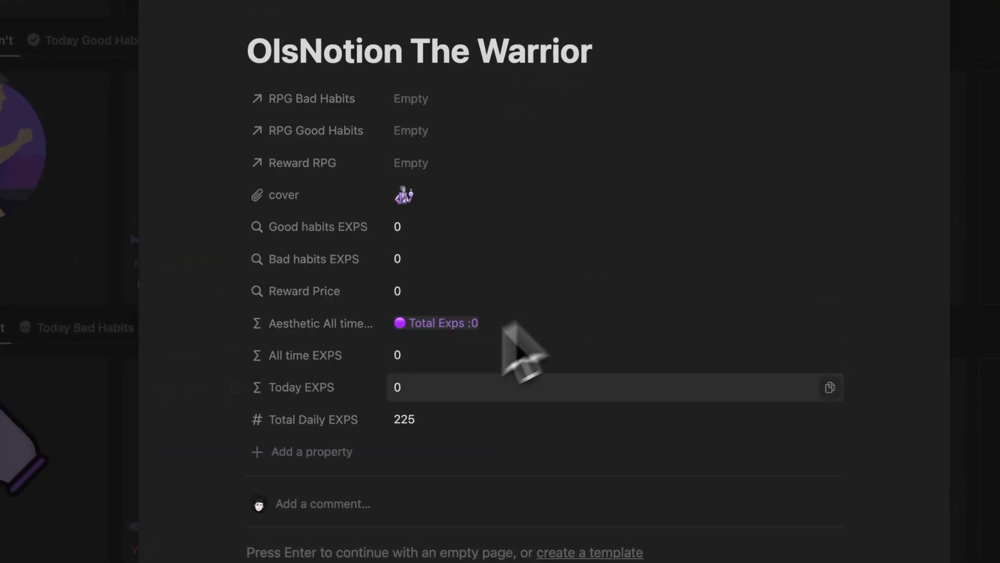
Step: Add an Aesthetic Today EXPS formula property summing Today Exps from RPG Good Habits and RPG Bad Habits, bold red below 0, otherwise bold purple
click(349, 449)
text(form)
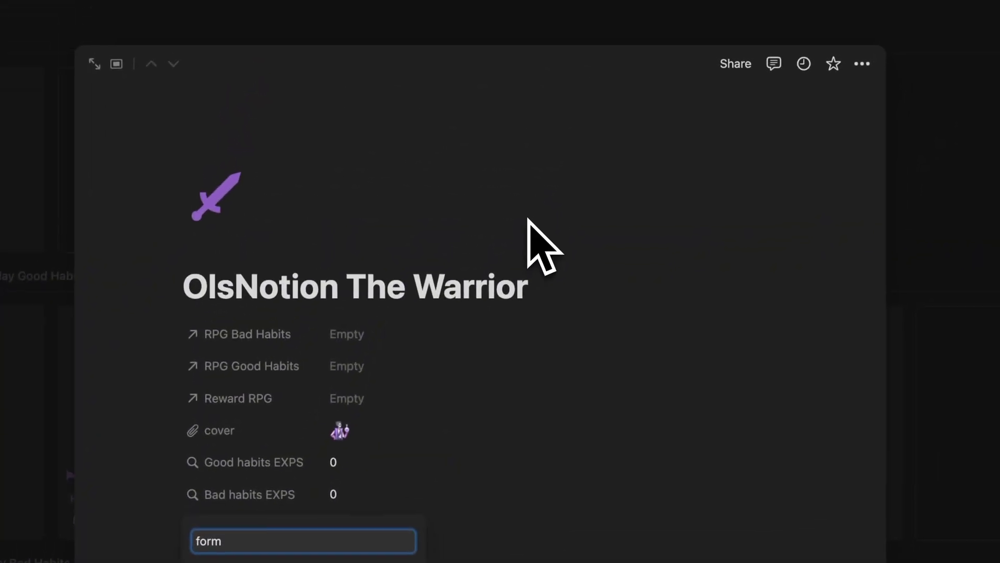
key(Return)
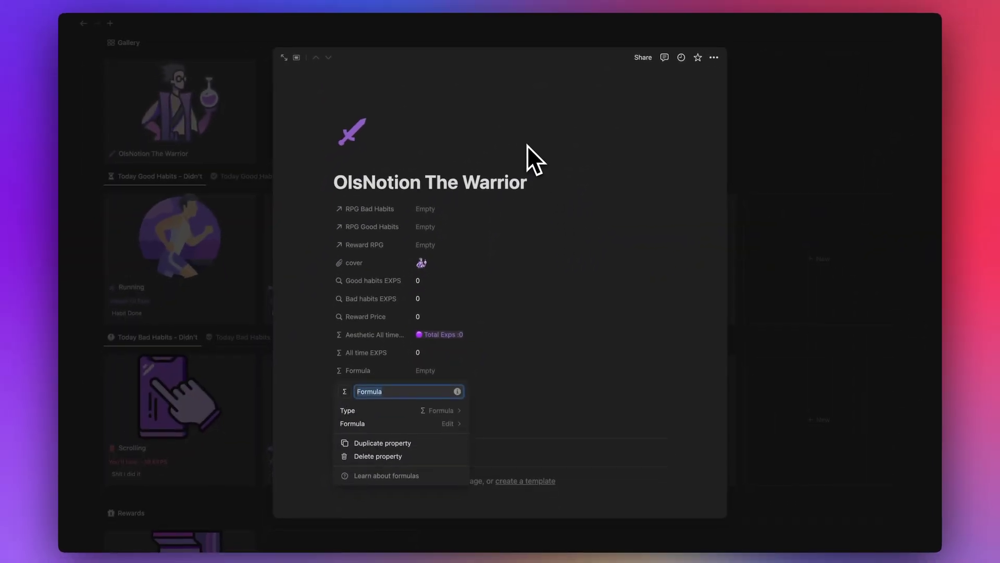
text(T)
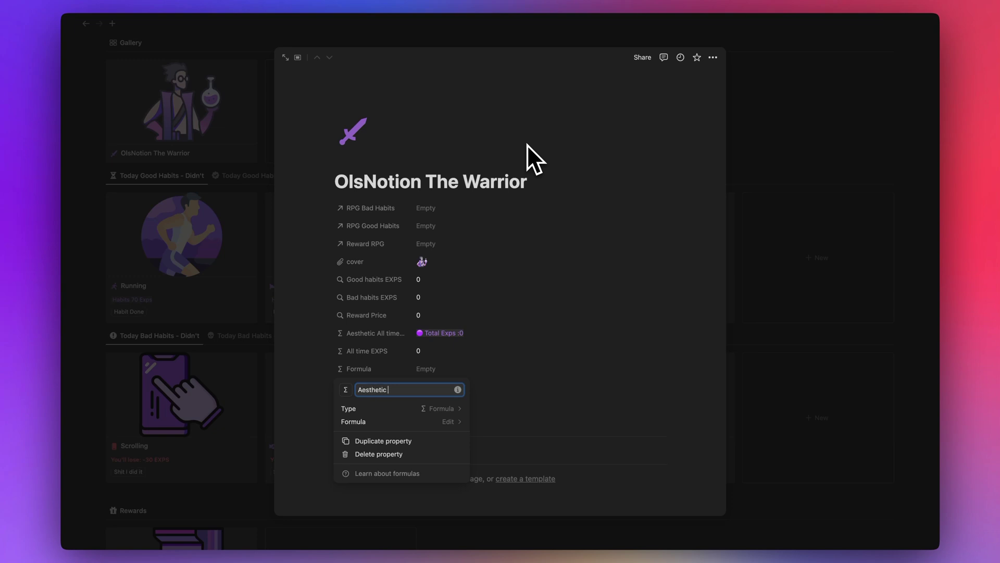
text(esthetic Today EXPS)
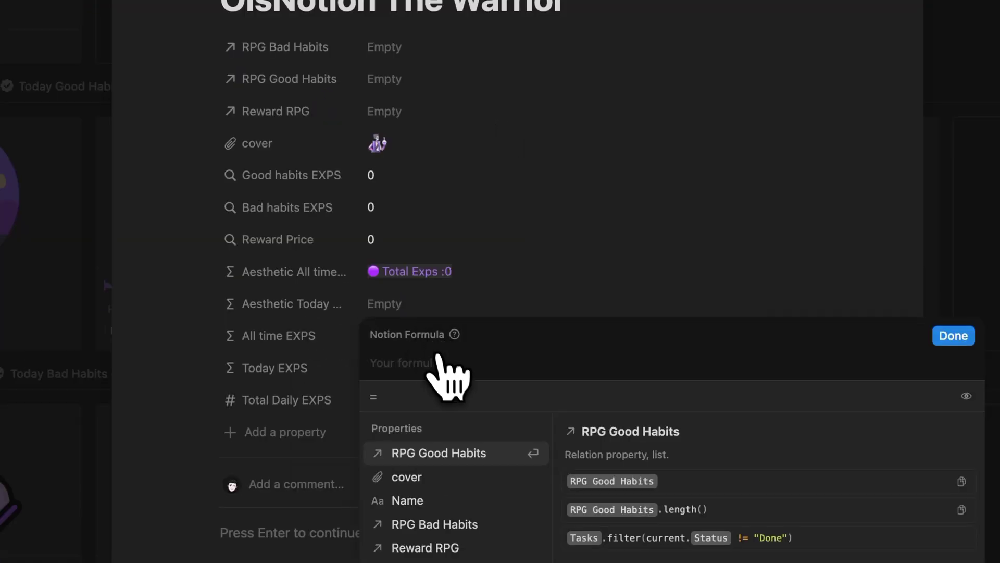
text(if(RPG Good Habits.map(current.Today Exps).sum() + (RPG Bad Habits.map(current.Today Exps).sum()) < 0, style(RPG Good Habits.map(current.Today Exps).sum() + (RPG Bad Habits.map(current.Today Exps).sum()),"red","b"),style(RPG Good Habits.map(current.Today Exps).sum() + (RPG Bad Habits.map(current.Today Exps).sum()),"purple","b")))
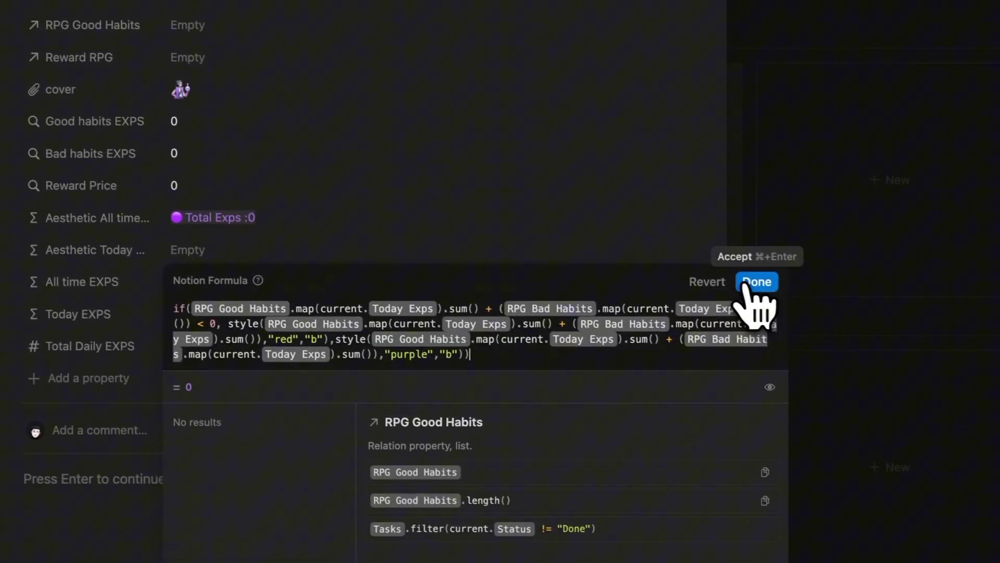
click(953, 335)
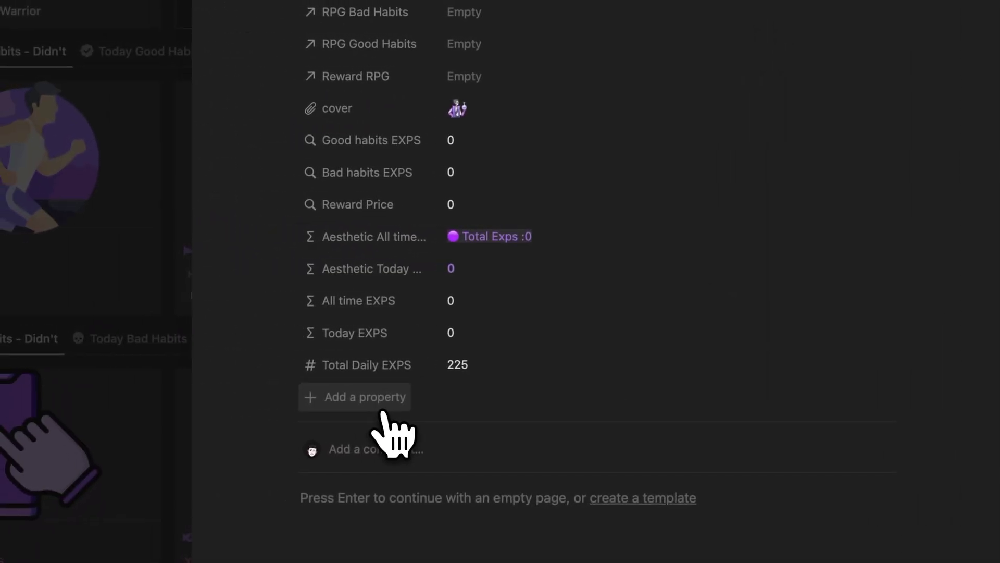
Step: Add a Daily Progress formula showing Today EXPS against Total Daily EXPS as a percentage, with "This is not good" or "Keep Going" text, and leave the page
click(384, 412)
text(form)
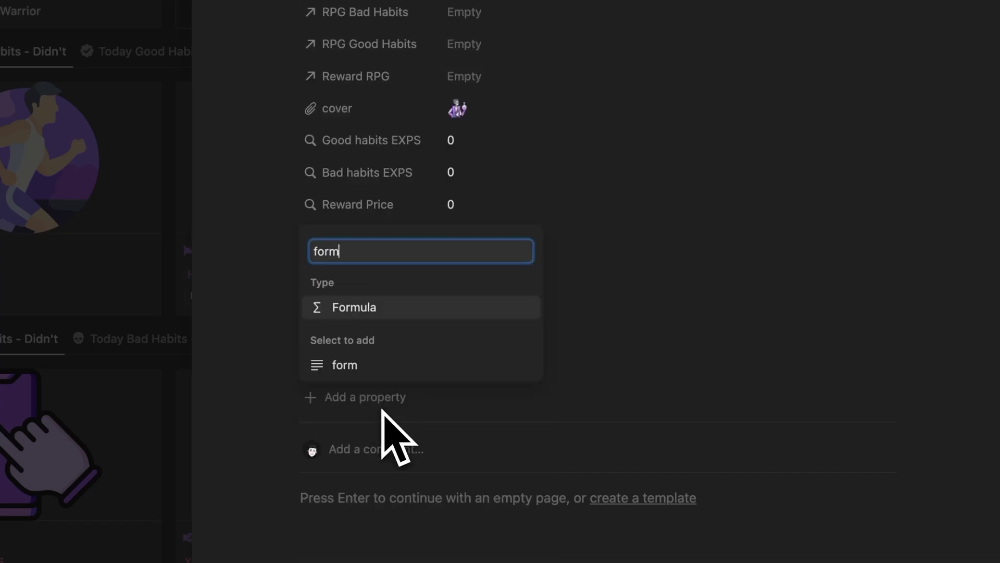
key(Return)
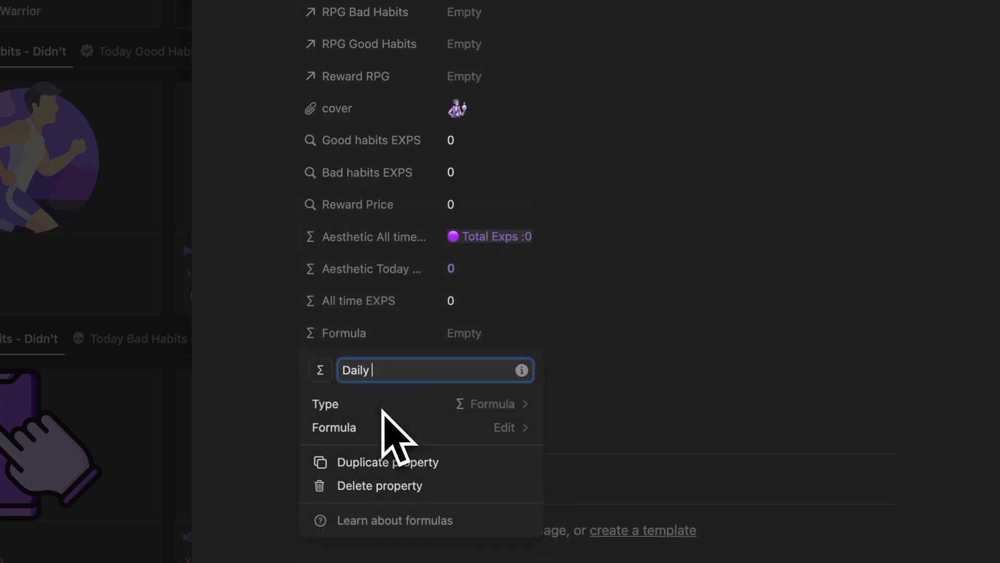
text(Daily Progress)
click(386, 427)
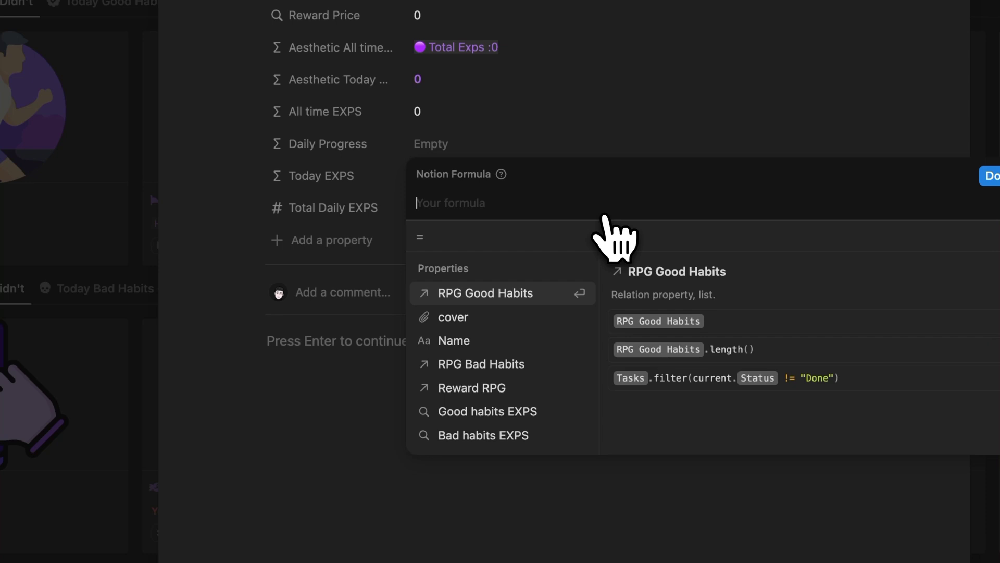
key(ctrl+v)
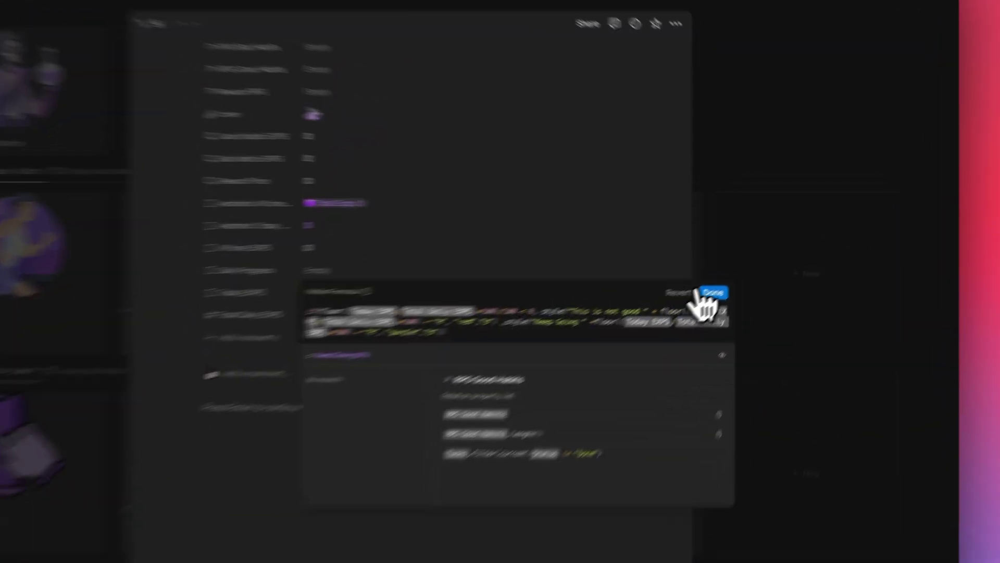
click(743, 273)
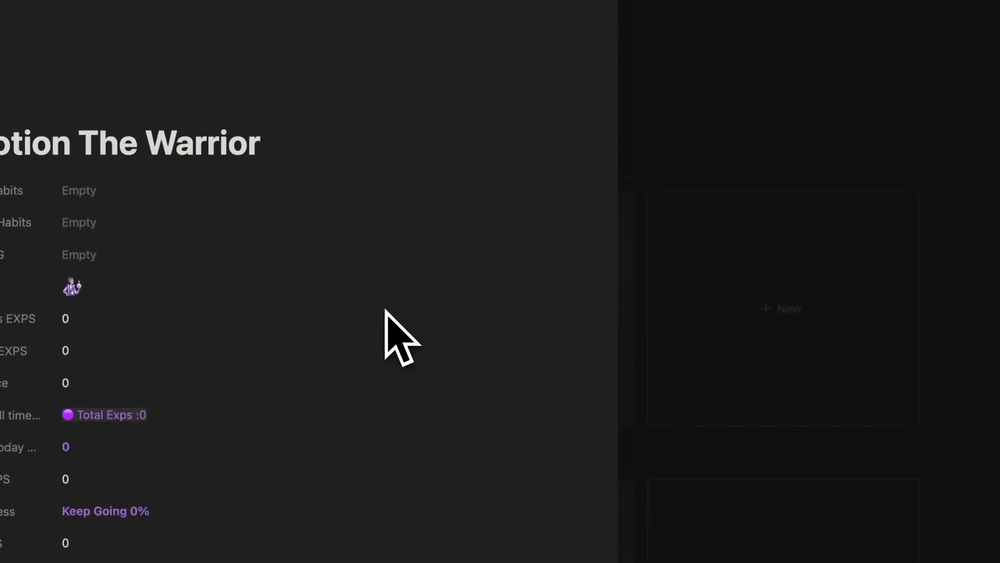
click(804, 257)
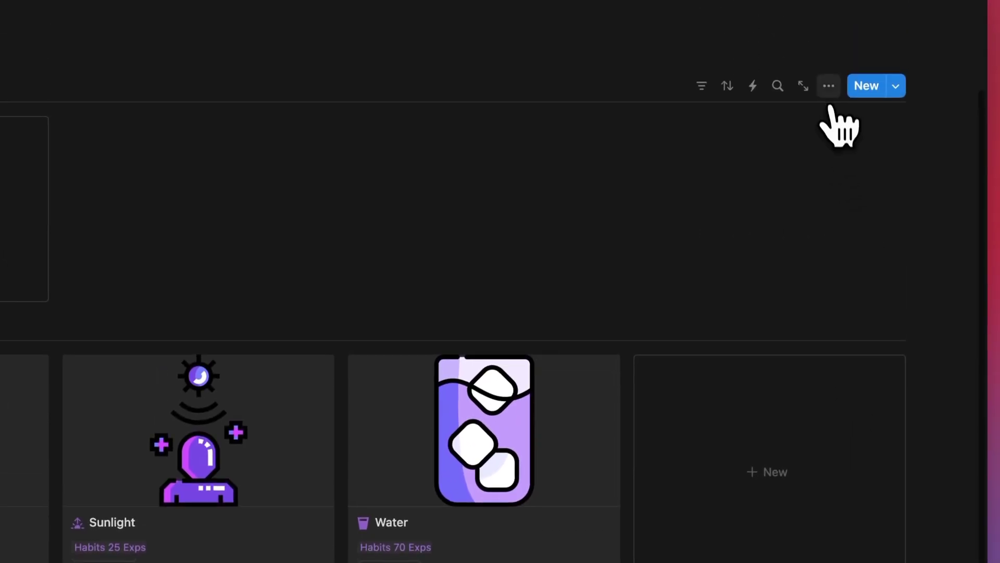
Step: Show Aesthetic All time EXPS, Aesthetic Today EXPS and Daily Progress on the cards of the character gallery
click(828, 86)
click(862, 221)
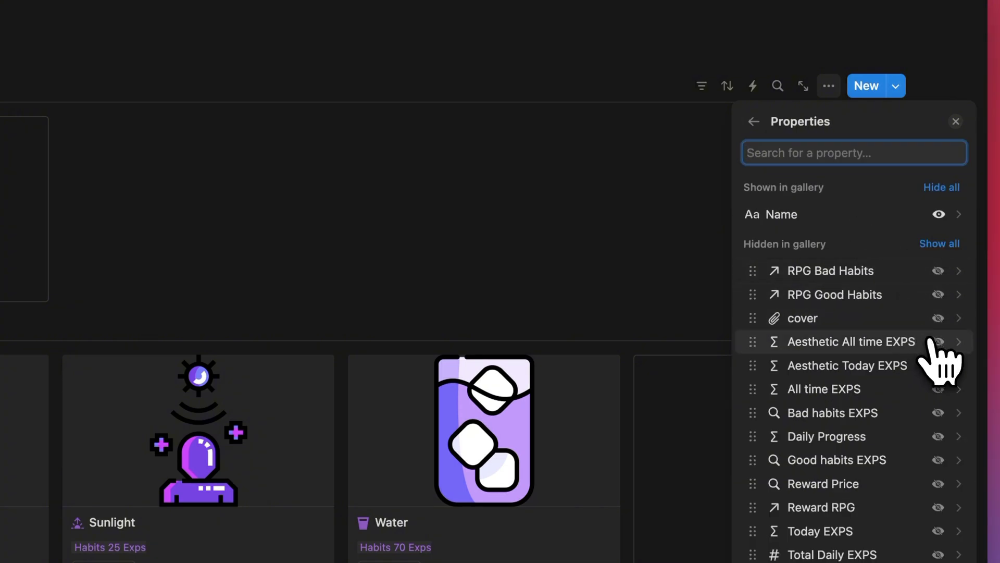
click(938, 342)
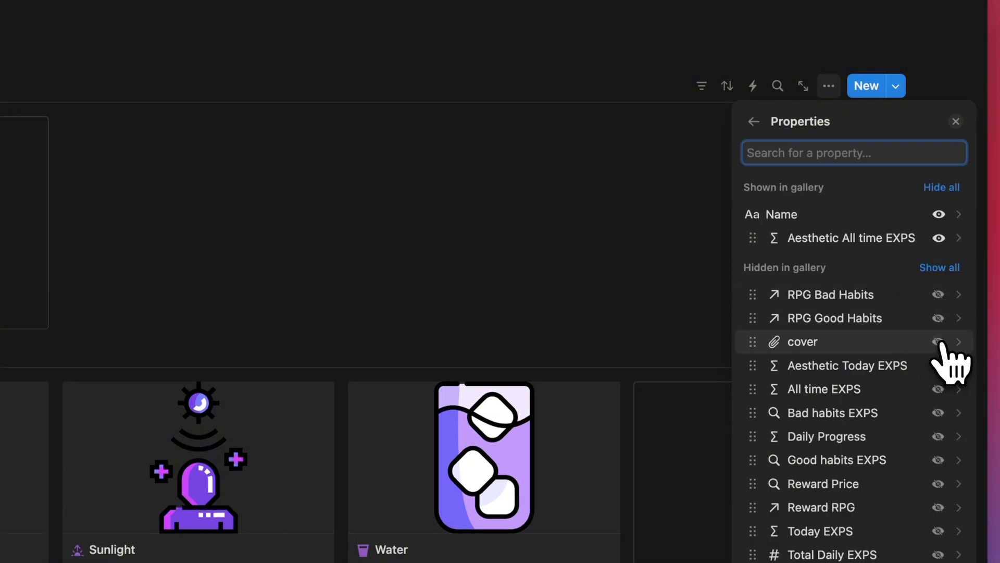
click(938, 365)
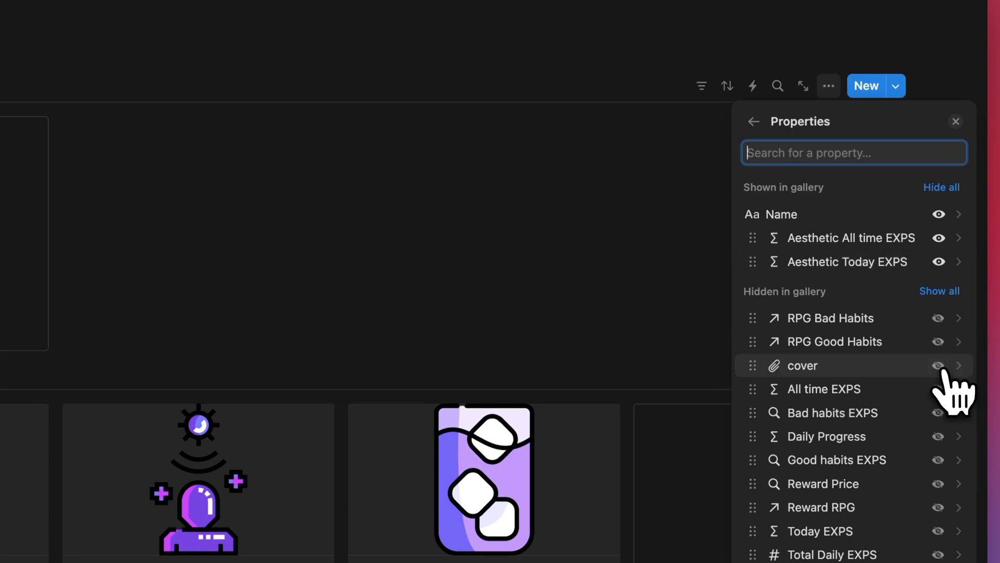
click(938, 436)
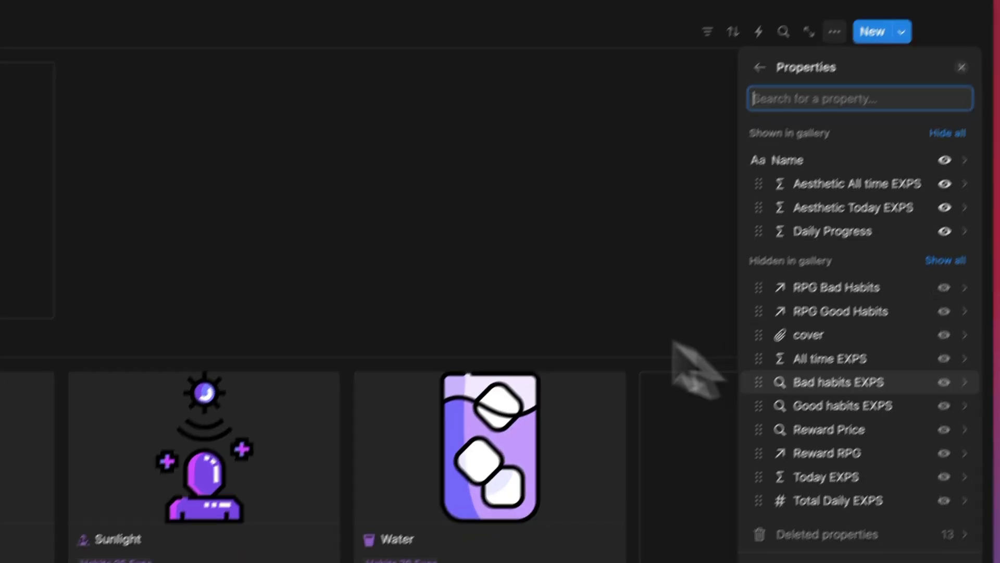
click(487, 336)
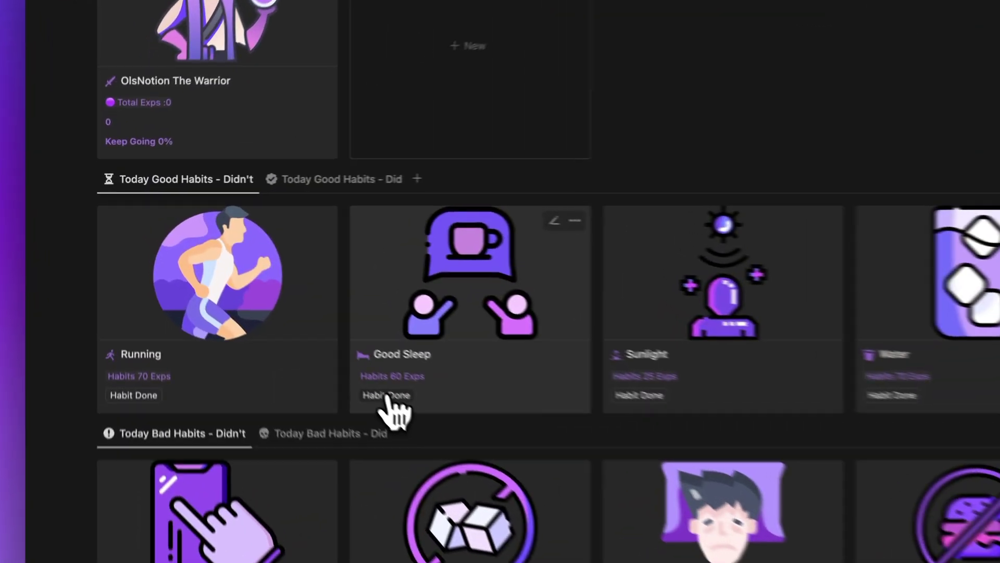
Step: Mark the good habits Good Sleep, Water, Sunlight and Running as done for today
click(289, 318)
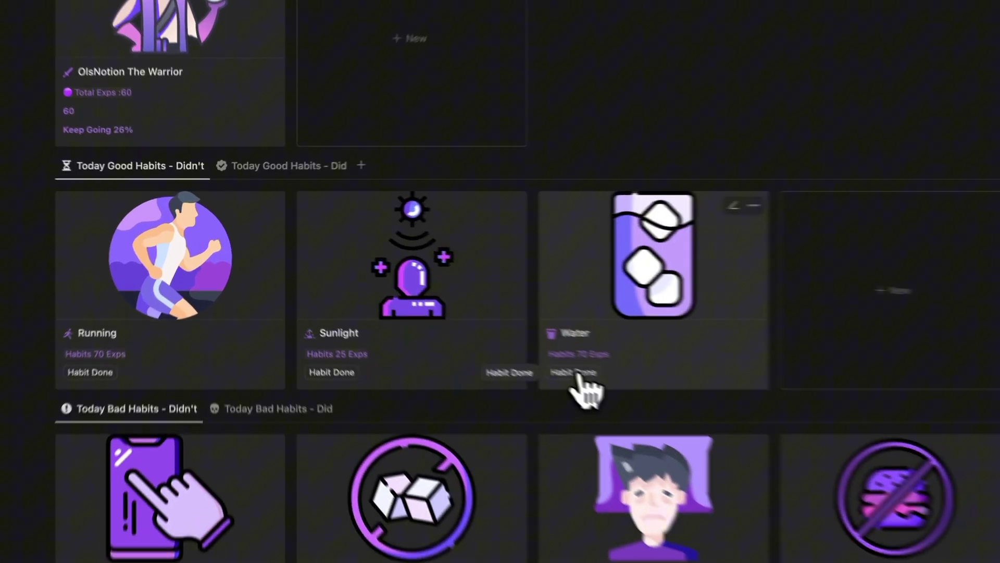
click(456, 318)
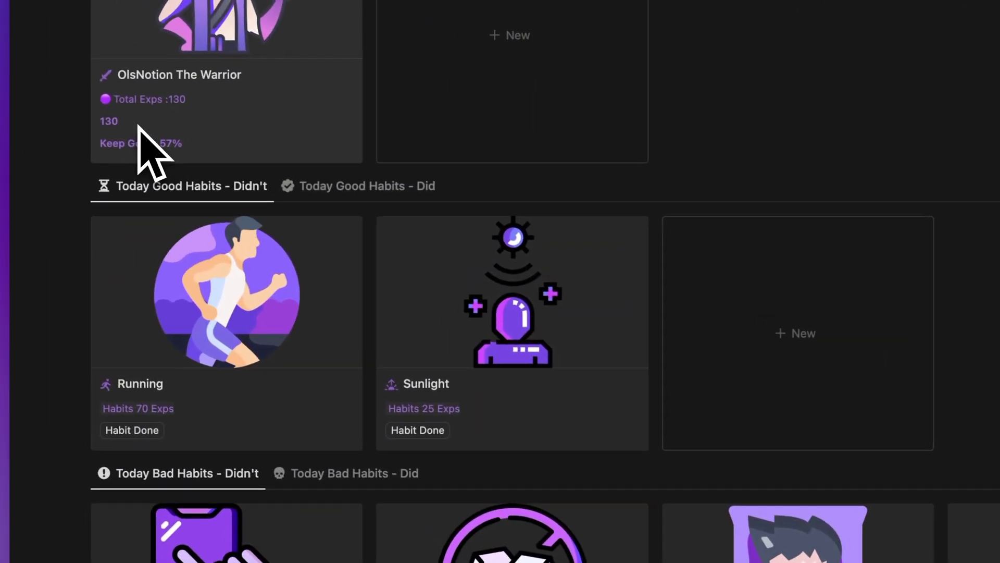
click(417, 431)
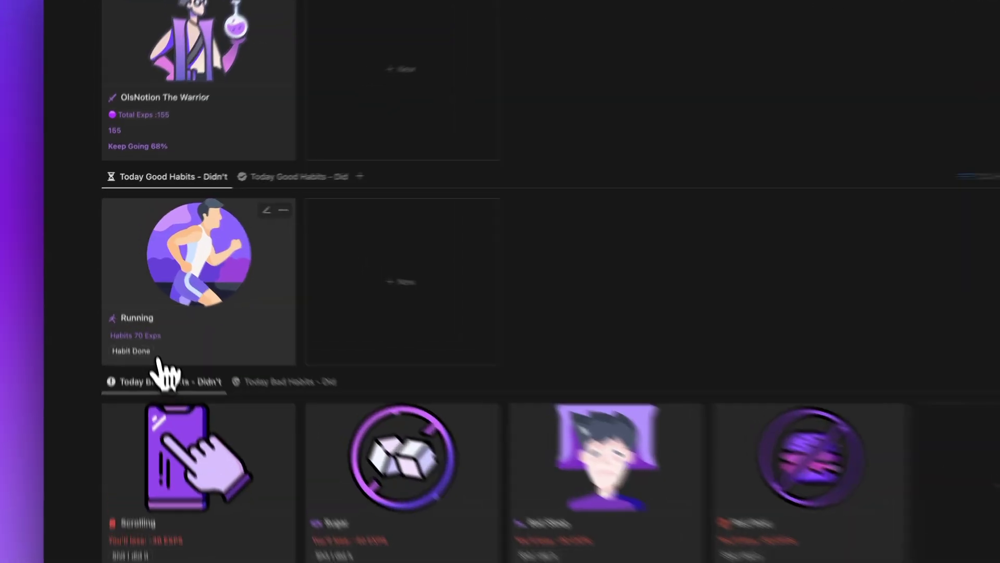
click(140, 318)
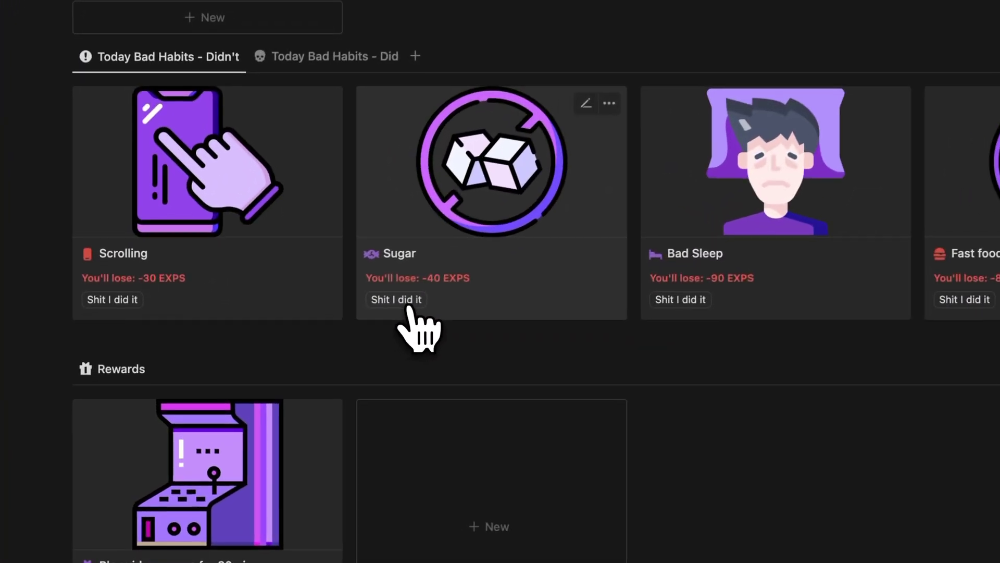
Step: Record the bad habits Sugar, Fast food and Scrolling as committed today
click(408, 301)
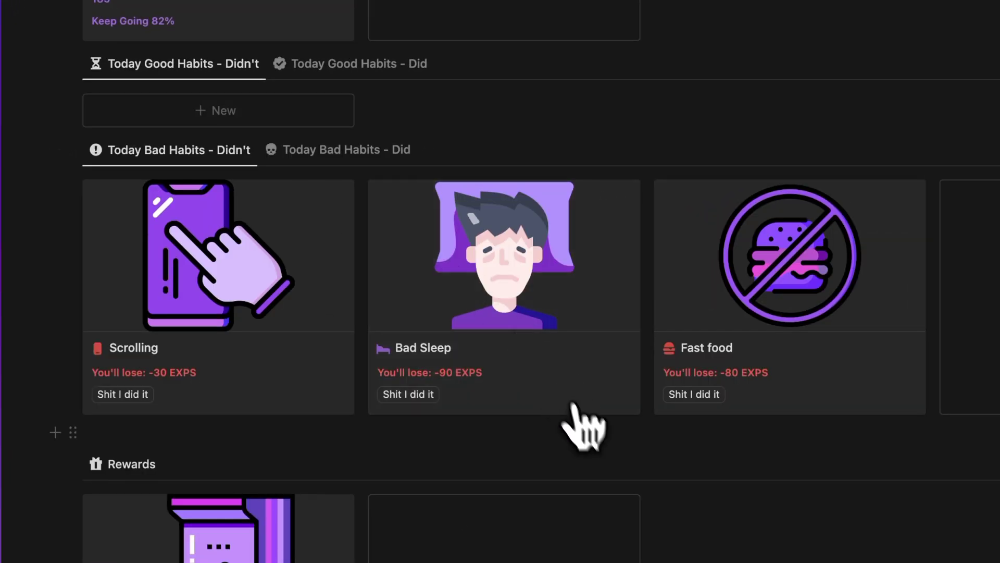
click(701, 301)
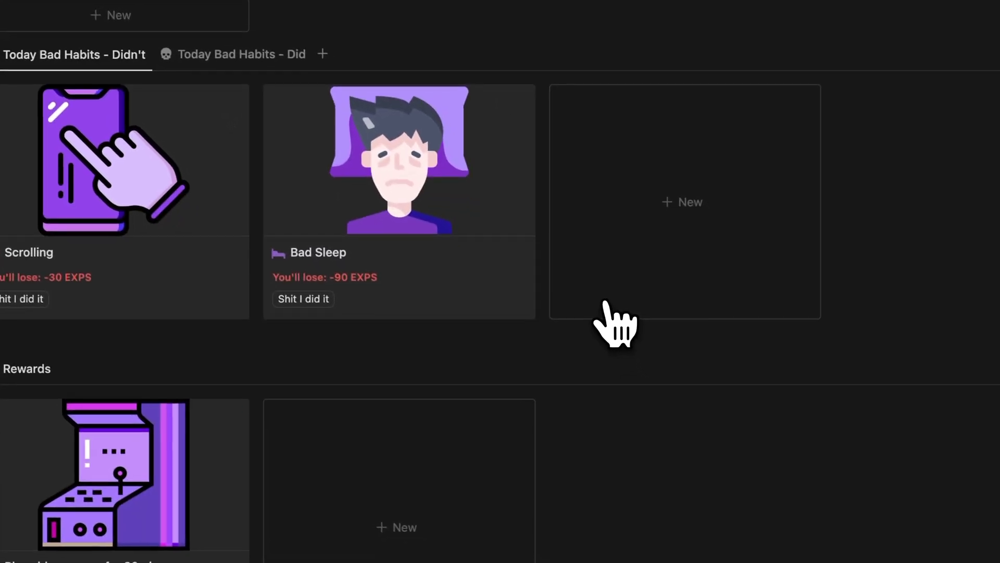
click(288, 297)
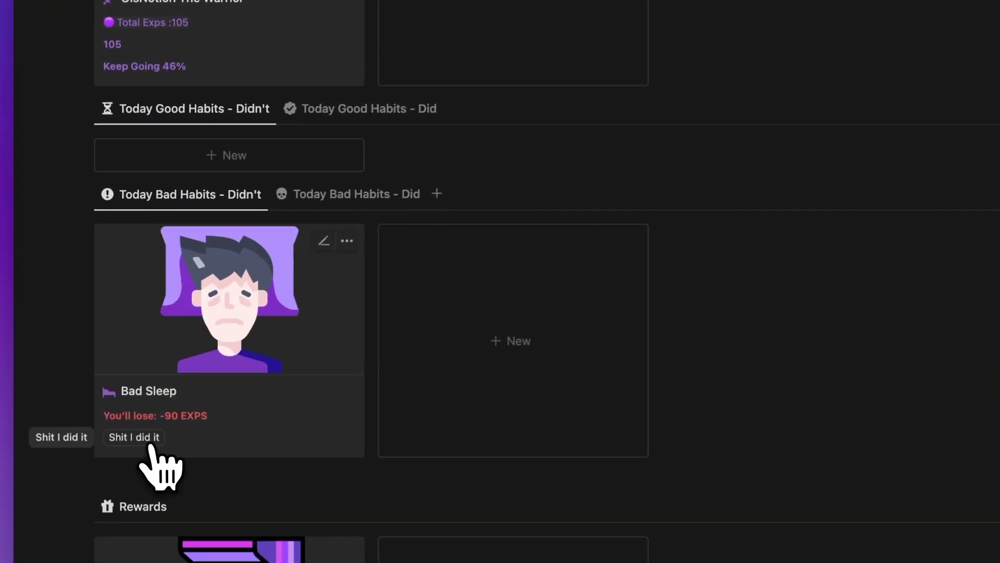
click(140, 428)
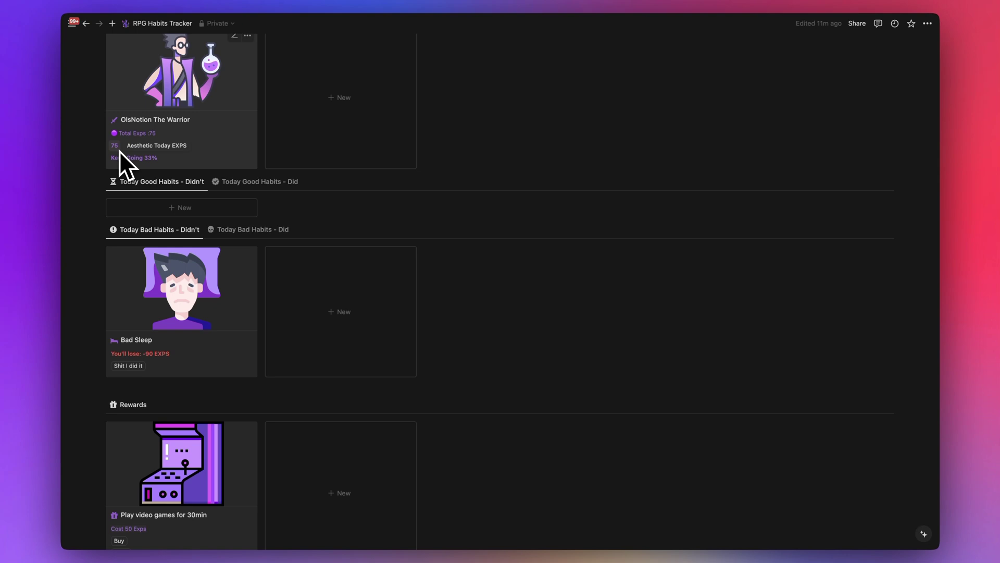
Step: Buy the "Play video games for 30min" reward and check the warrior's total and daily EXPS
scroll(119, 151, down, 2)
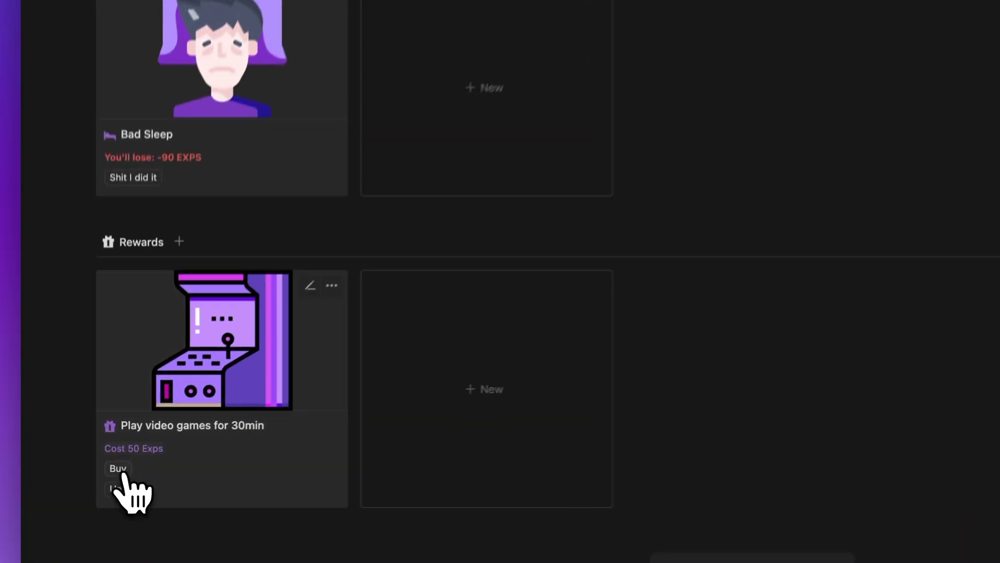
click(121, 480)
scroll(183, 401, up, 5)
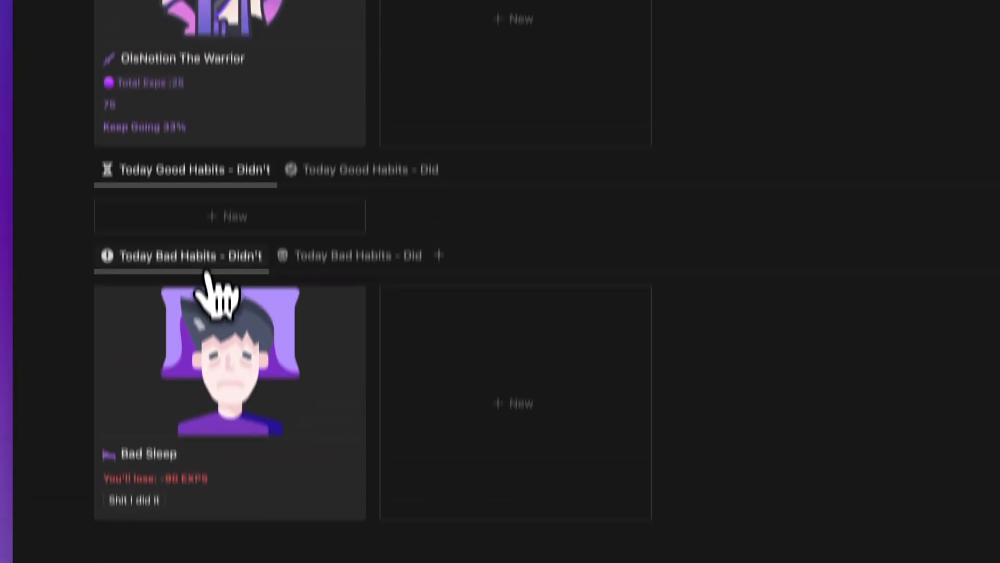
scroll(198, 234, up, 2)
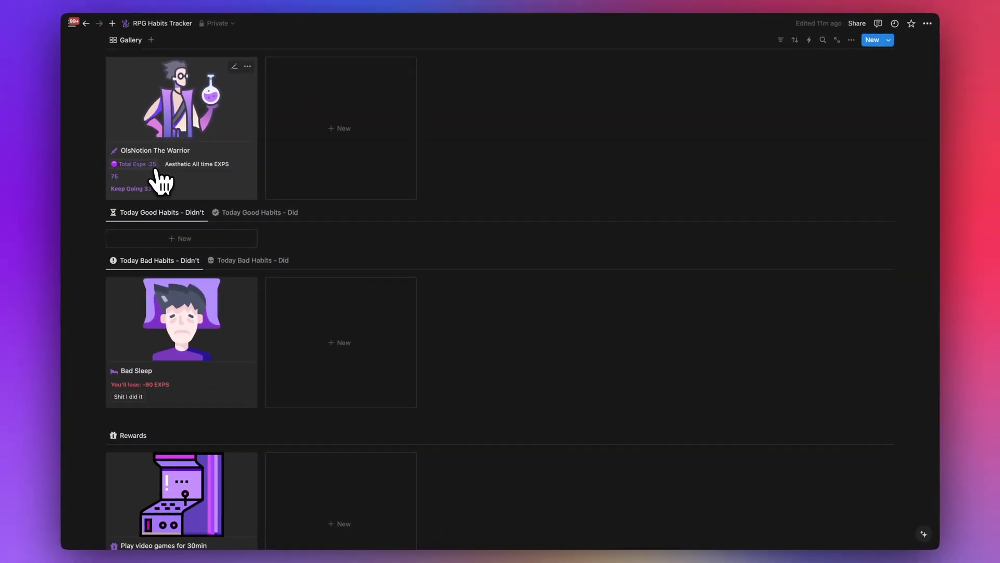
Step: Review the rewards gallery and the Today Good Habits - Did view, returning to the Today Good Habits - Didn't view
scroll(161, 182, down, 5)
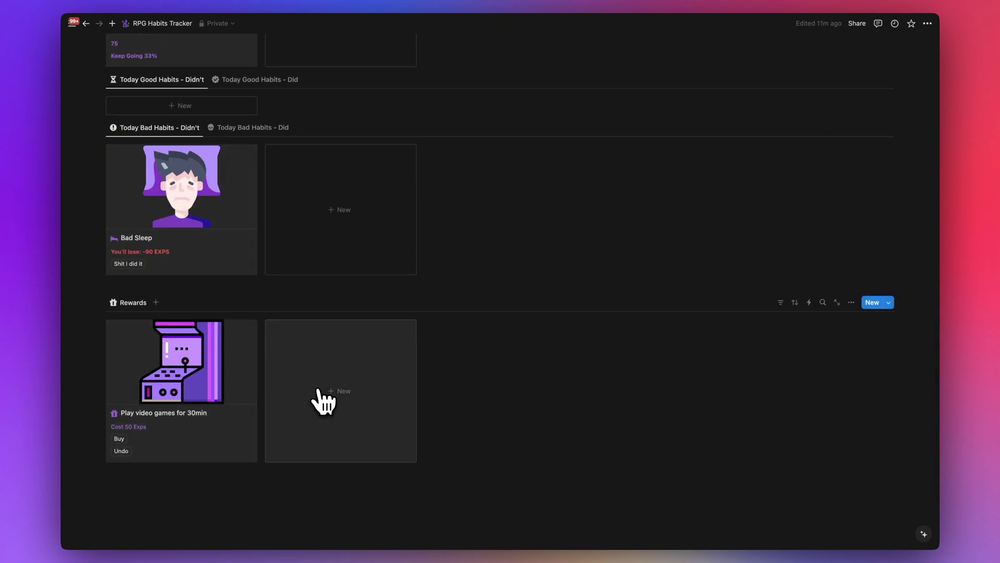
scroll(323, 401, up, 10)
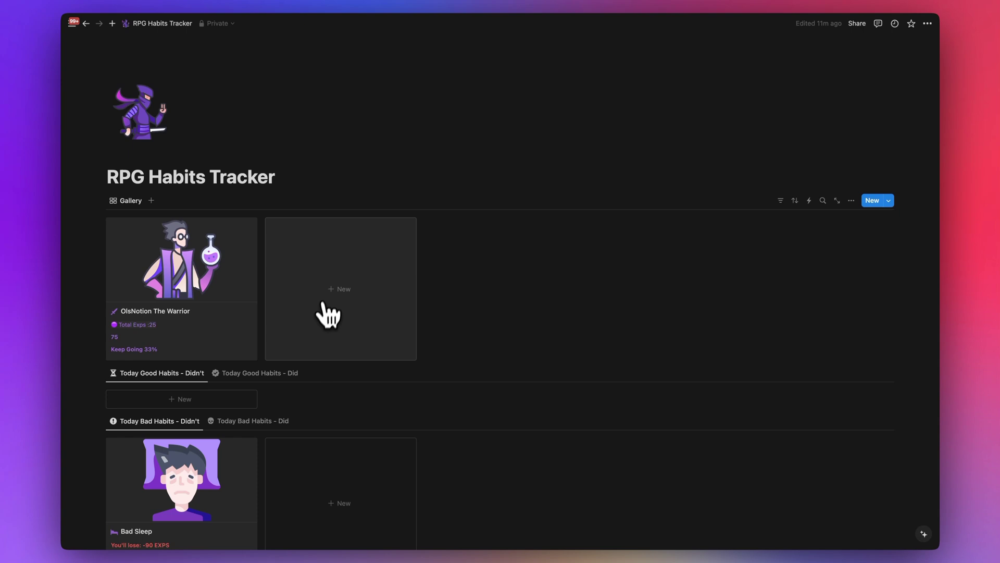
scroll(327, 310, down, 3)
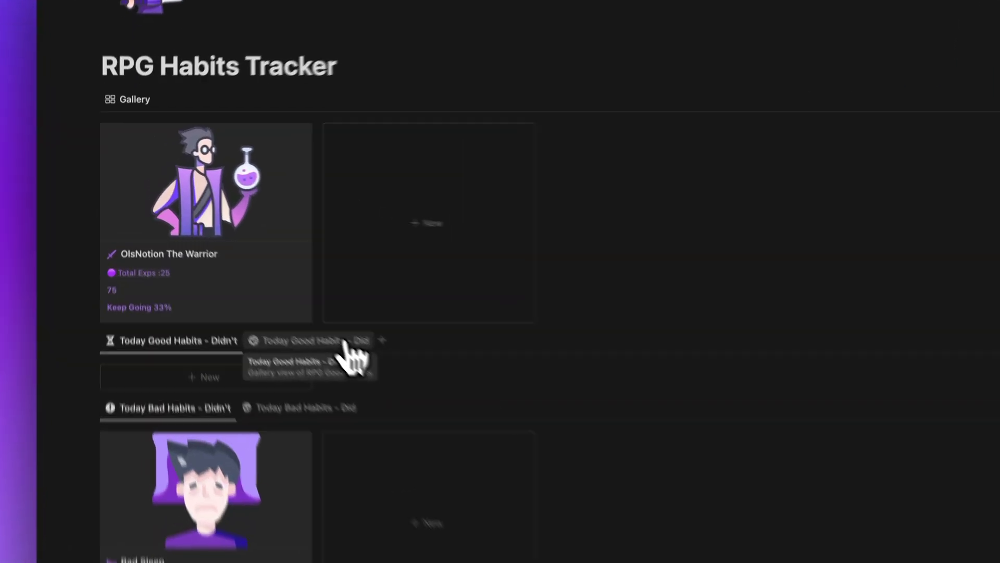
click(344, 342)
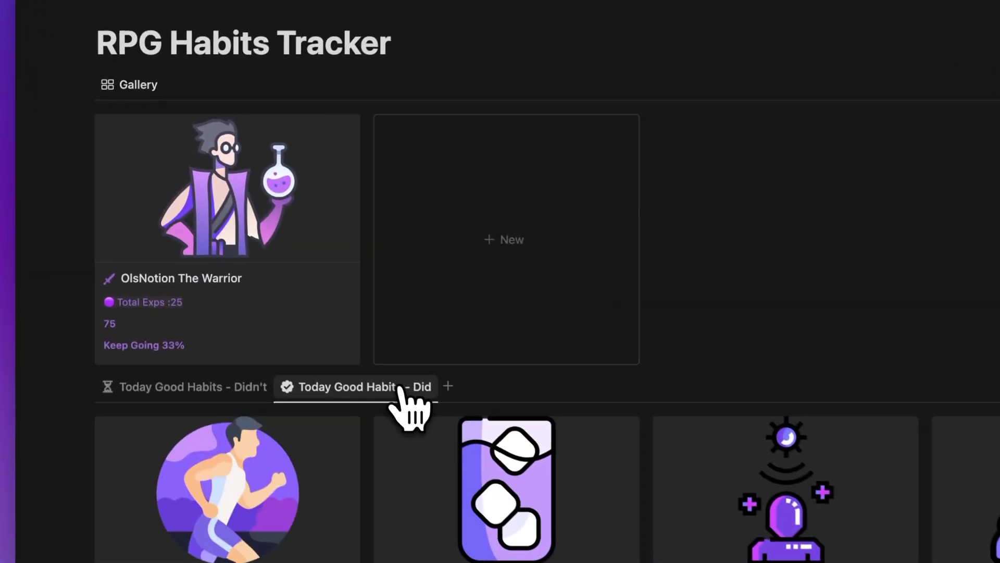
click(238, 345)
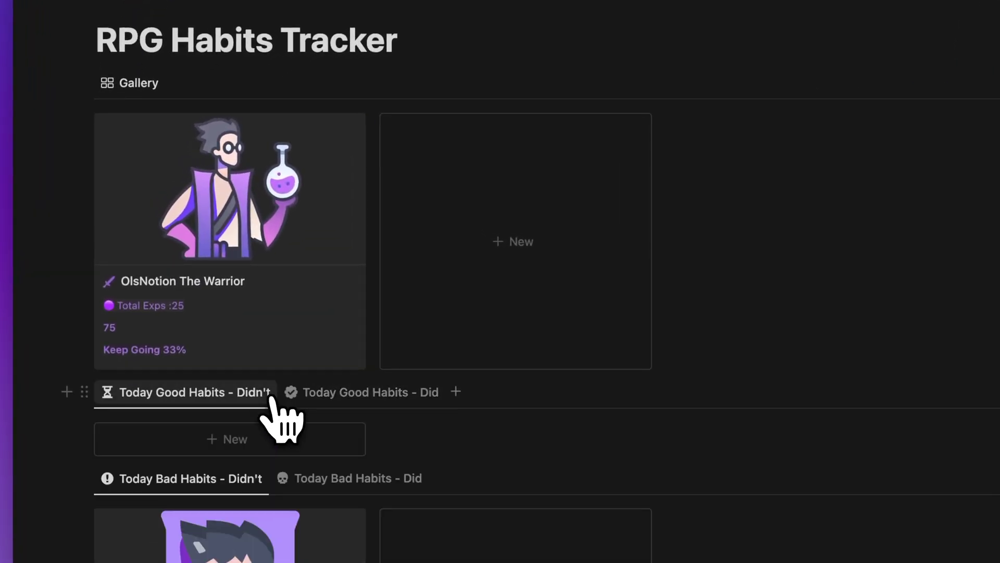
scroll(271, 398, up, 3)
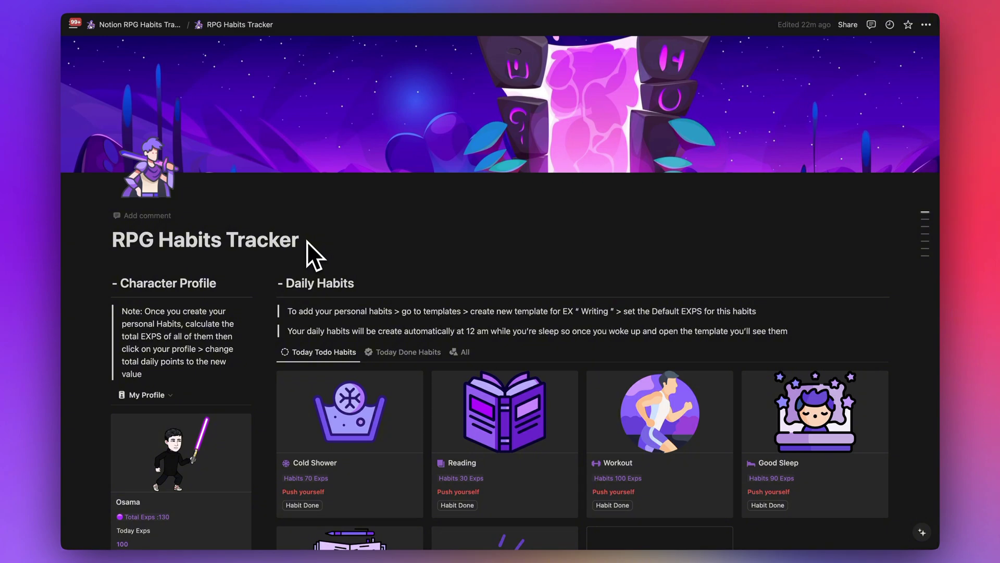
Step: In the finished tracker's habit templates, save the Journaling template's daily repeat for every 1 day at 12:00 AM and close the template list
scroll(307, 241, down, 4)
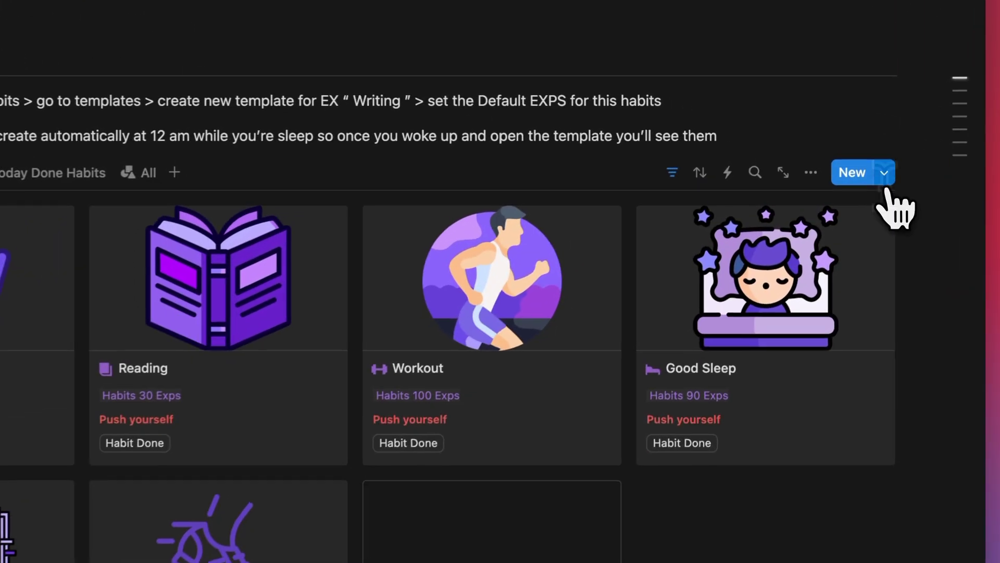
click(882, 158)
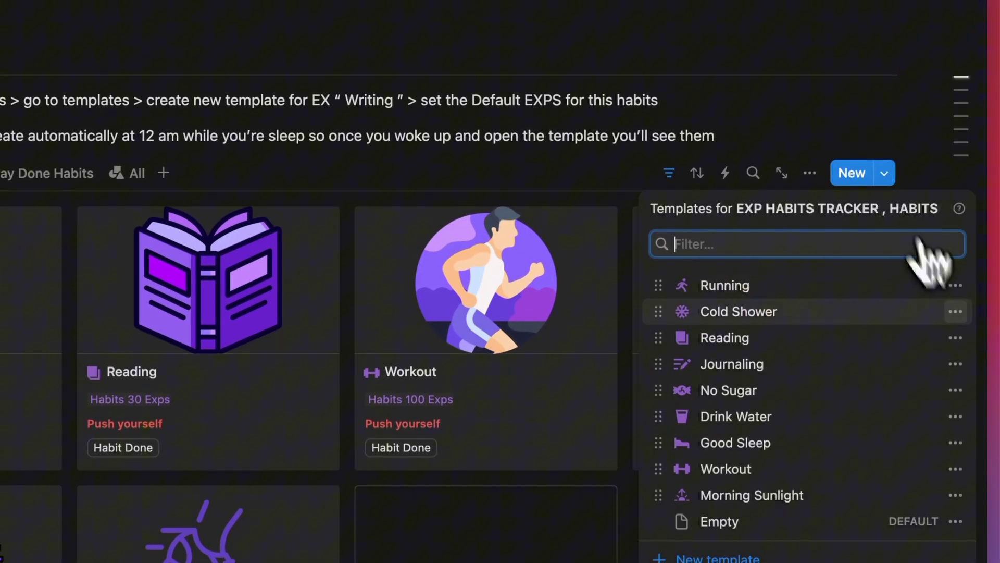
click(956, 364)
click(886, 313)
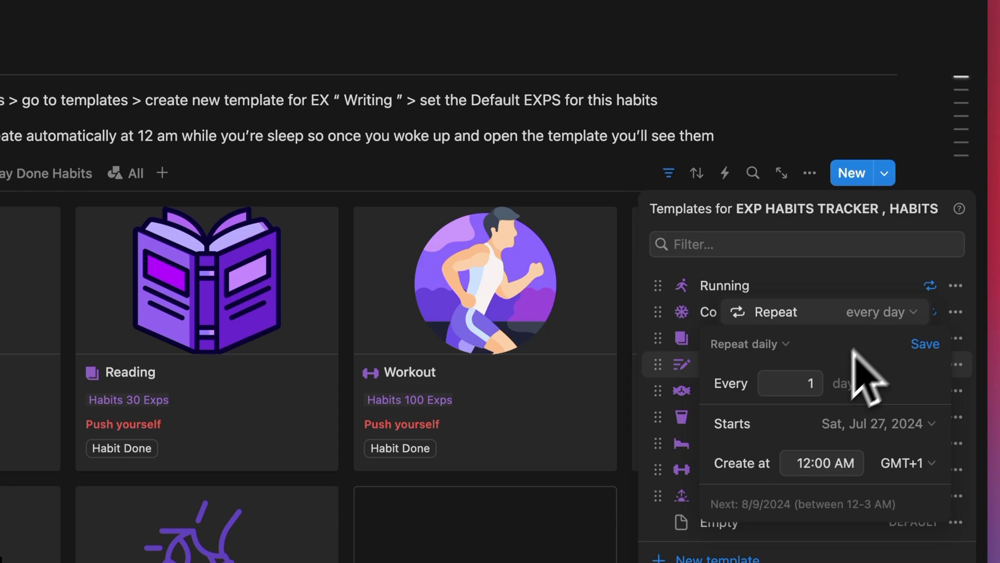
click(923, 345)
click(936, 187)
click(930, 164)
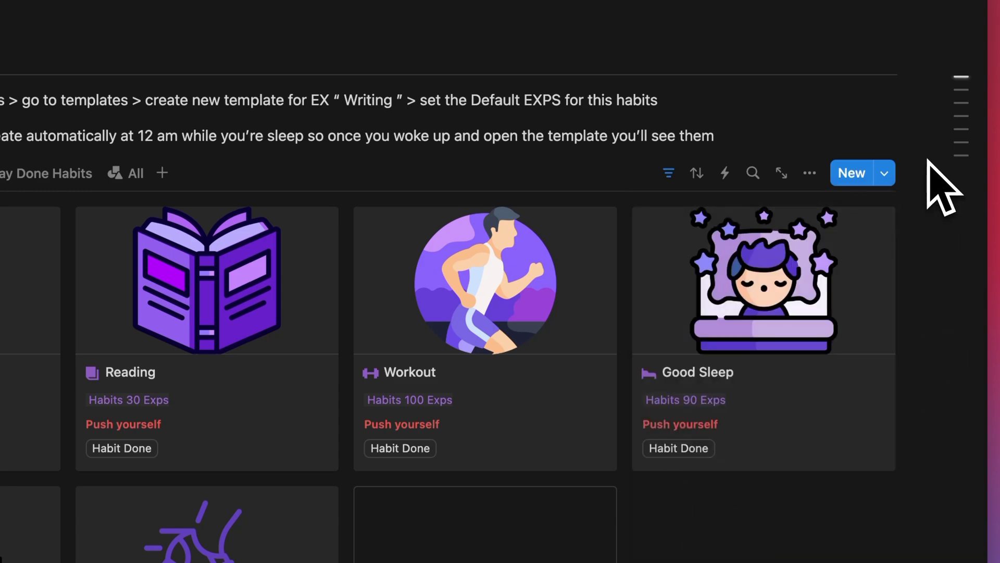